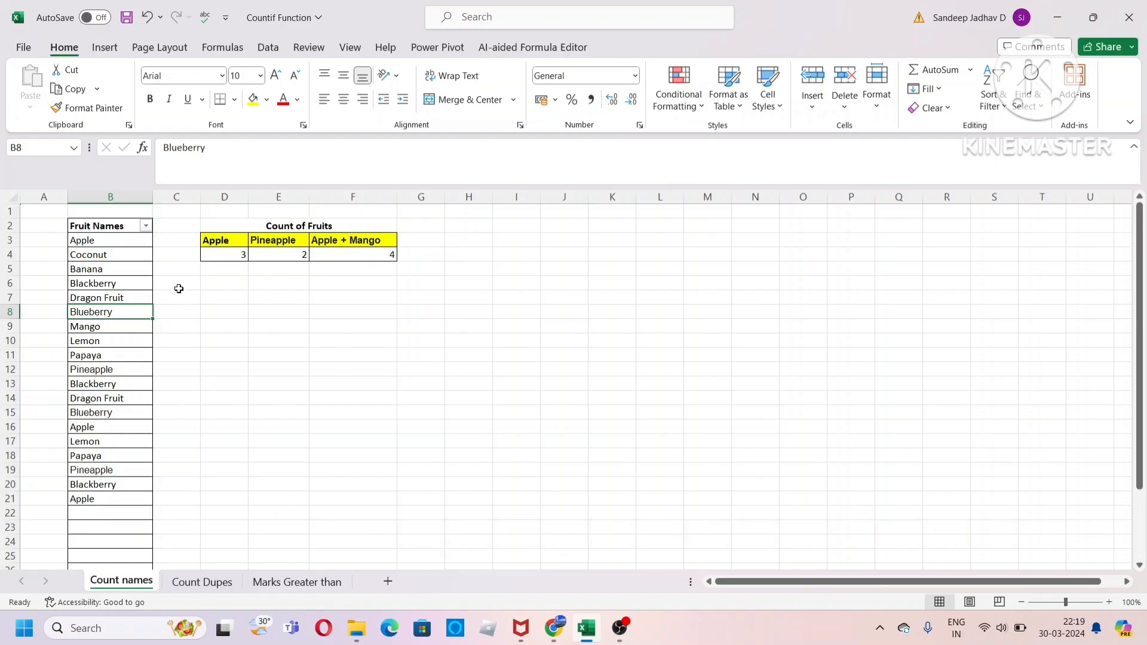
- Examine the fruit names list, the Apple, Pineapple and Apple + Mango count headings, and the formula in cell F4
{"action": "left_click", "coordinate": [95, 241]}
{"action": "left_click", "coordinate": [99, 312]}
{"action": "left_click", "coordinate": [102, 388]}
{"action": "left_click", "coordinate": [92, 461]}
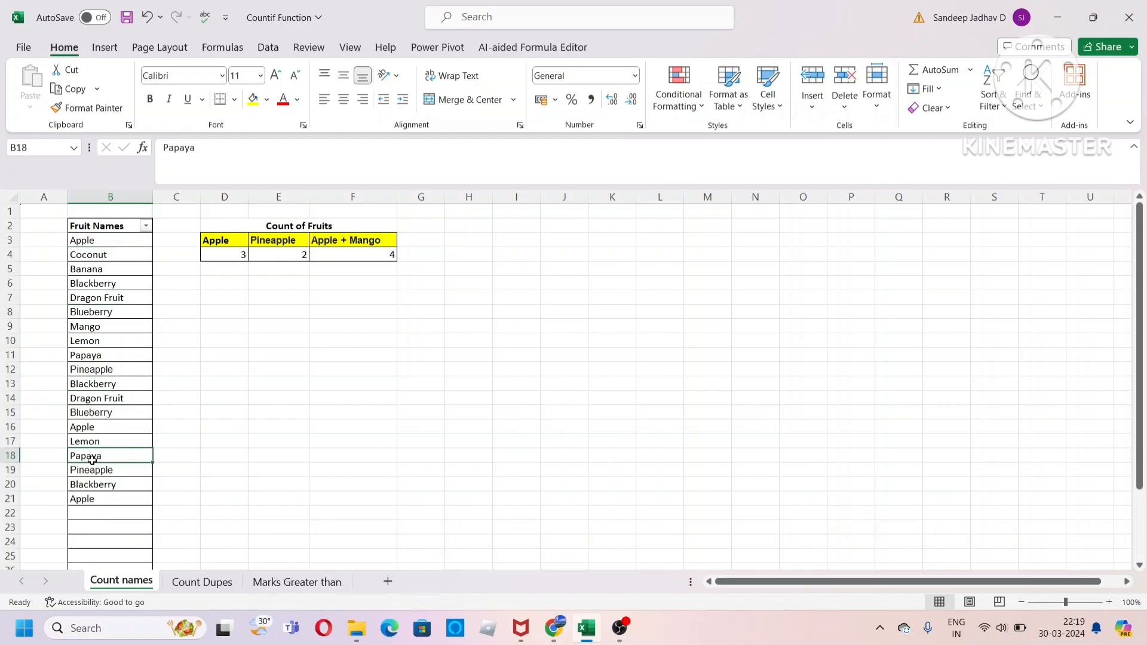
{"action": "left_click", "coordinate": [100, 269]}
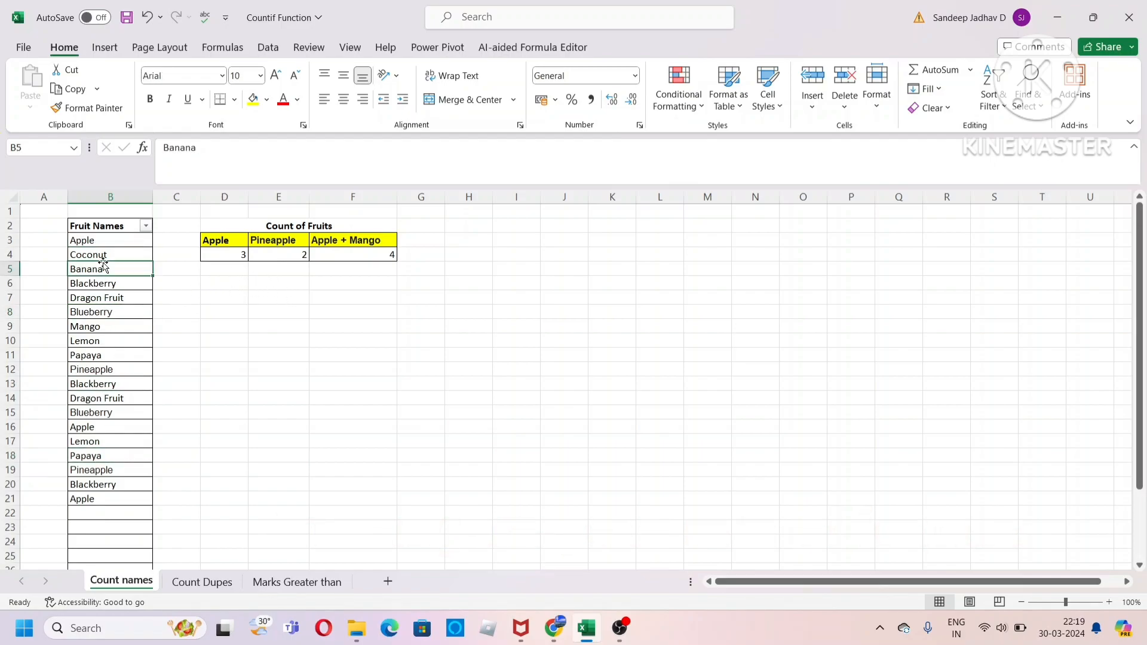
{"action": "left_click", "coordinate": [210, 242]}
{"action": "left_click", "coordinate": [105, 240]}
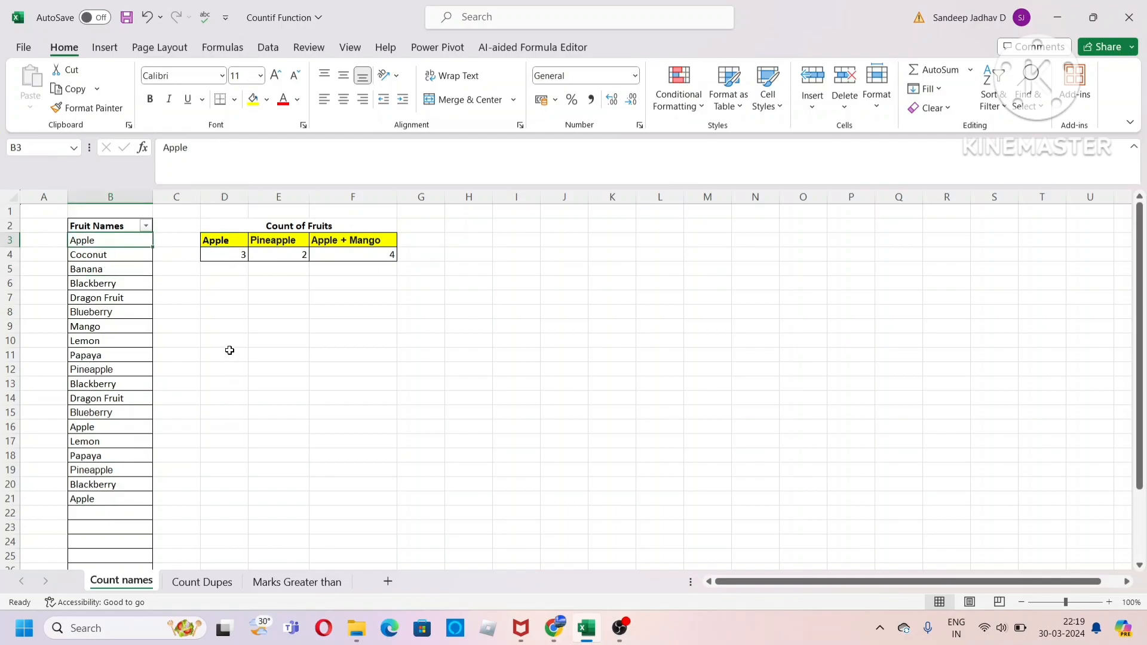
{"action": "left_click", "coordinate": [268, 242]}
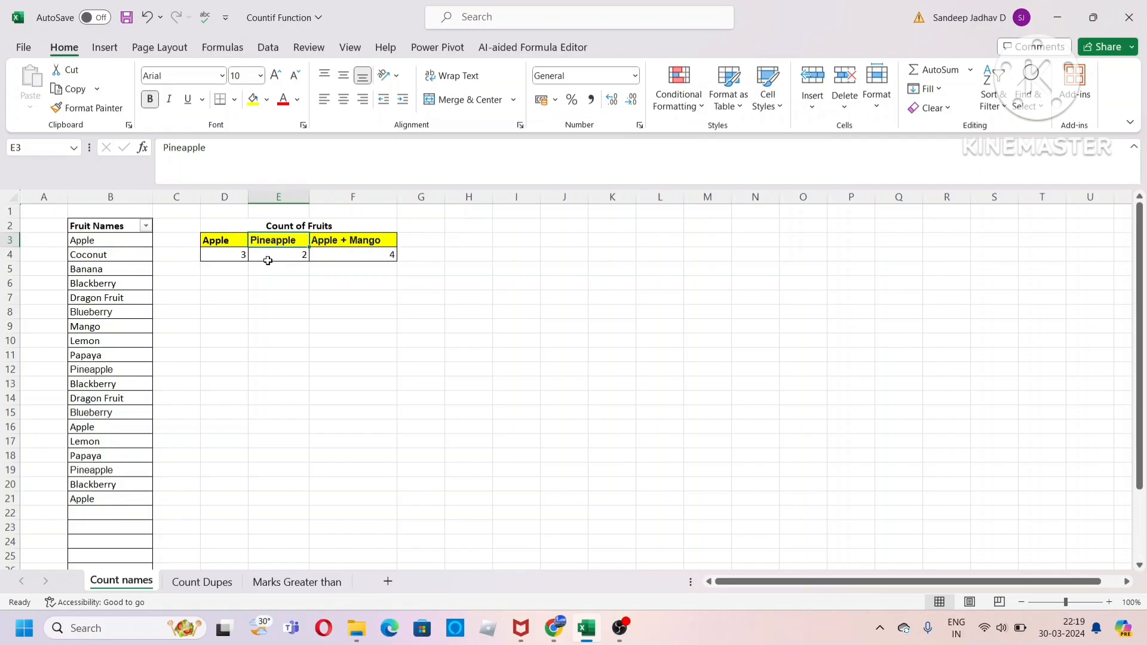
{"action": "left_click", "coordinate": [92, 296]}
{"action": "left_click", "coordinate": [87, 414]}
{"action": "left_click", "coordinate": [88, 460]}
{"action": "left_click", "coordinate": [103, 513]}
{"action": "left_click_drag", "start_coordinate": [102, 513], "coordinate": [94, 550]}
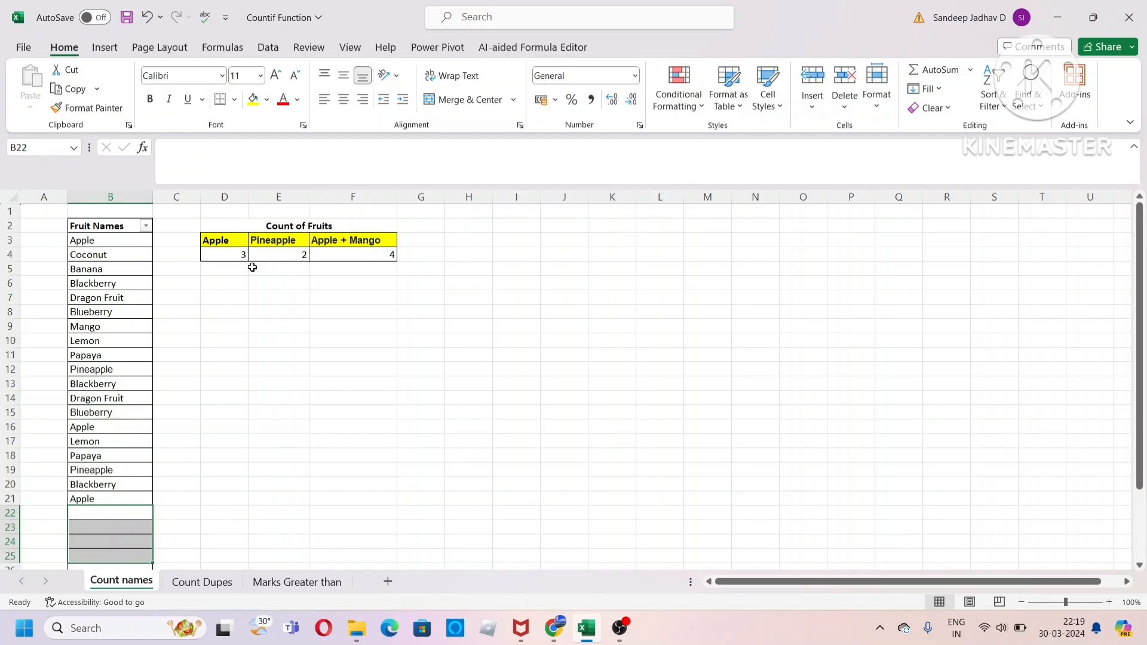
{"action": "left_click", "coordinate": [268, 240]}
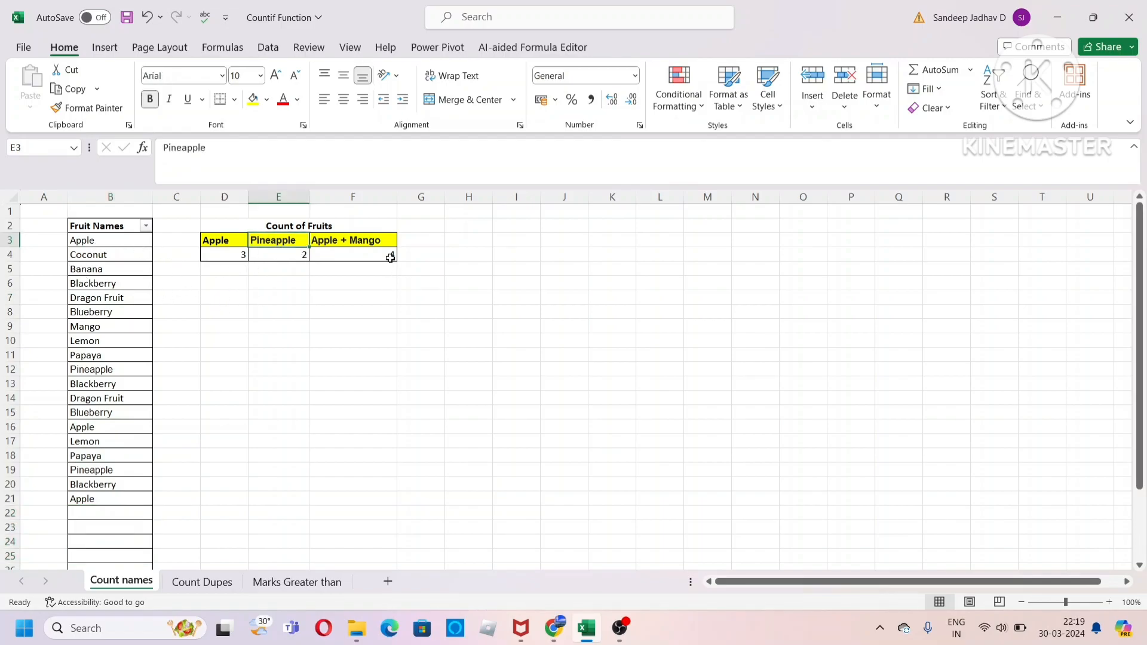
{"action": "left_click", "coordinate": [361, 241]}
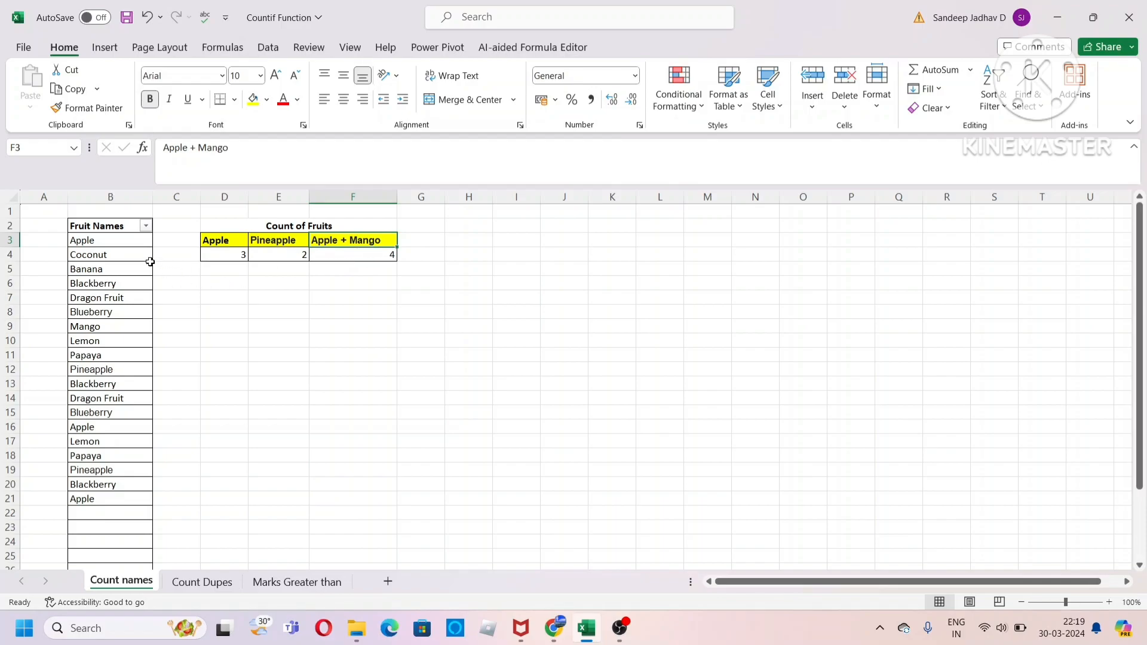
{"action": "left_click", "coordinate": [116, 258]}
{"action": "left_click", "coordinate": [382, 257]}
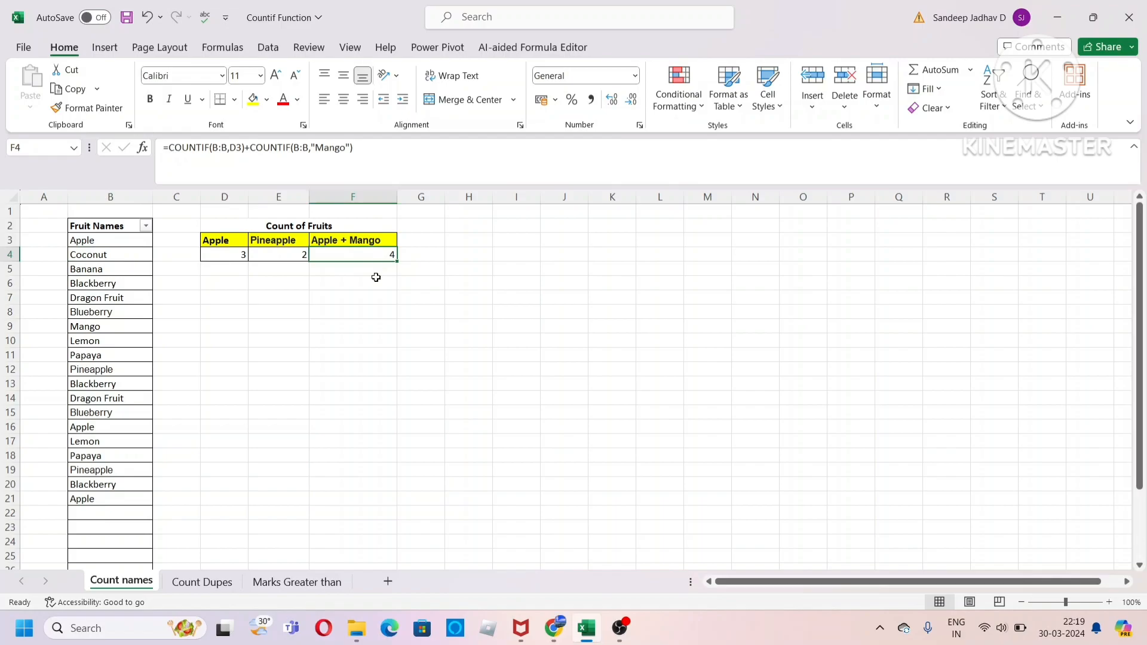
- On the Count Dupes sheet, filter the Dupes column to show only the cities with a value of 2
{"action": "left_click", "coordinate": [202, 582]}
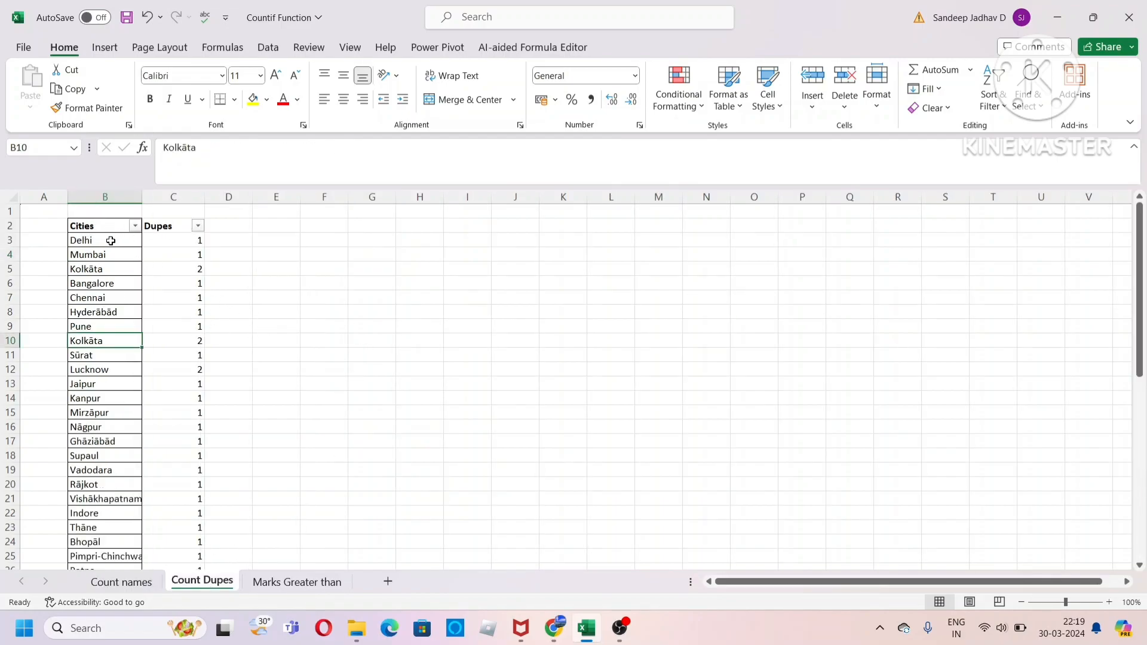
{"action": "left_click", "coordinate": [91, 296]}
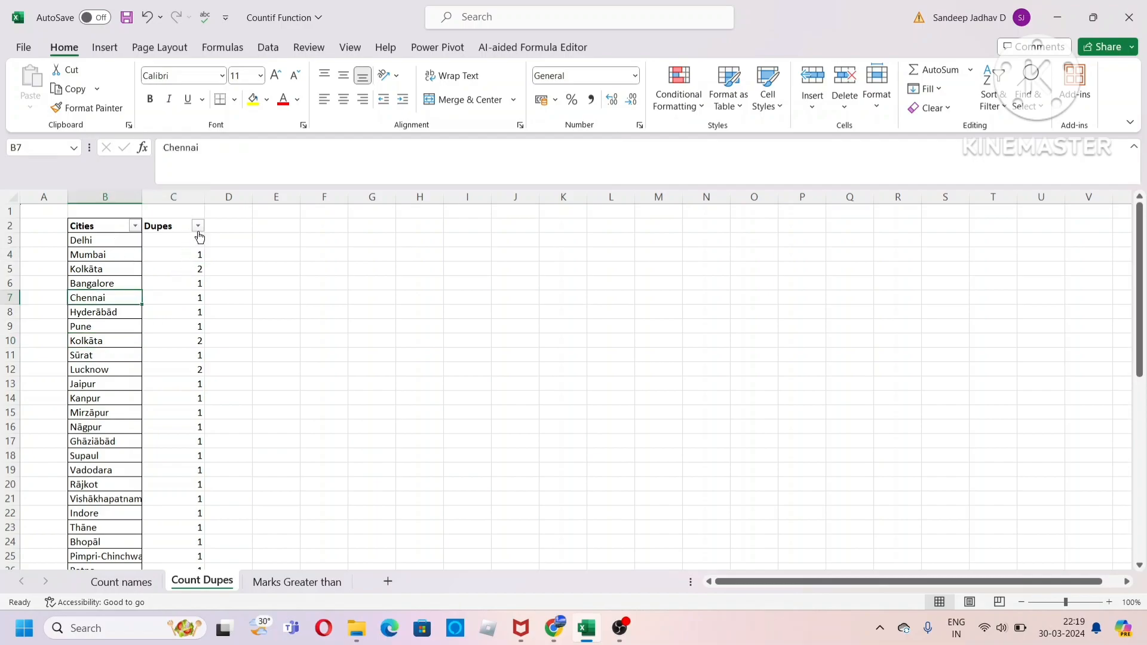
{"action": "left_click", "coordinate": [197, 225]}
{"action": "left_click", "coordinate": [46, 431]}
{"action": "left_click", "coordinate": [140, 558]}
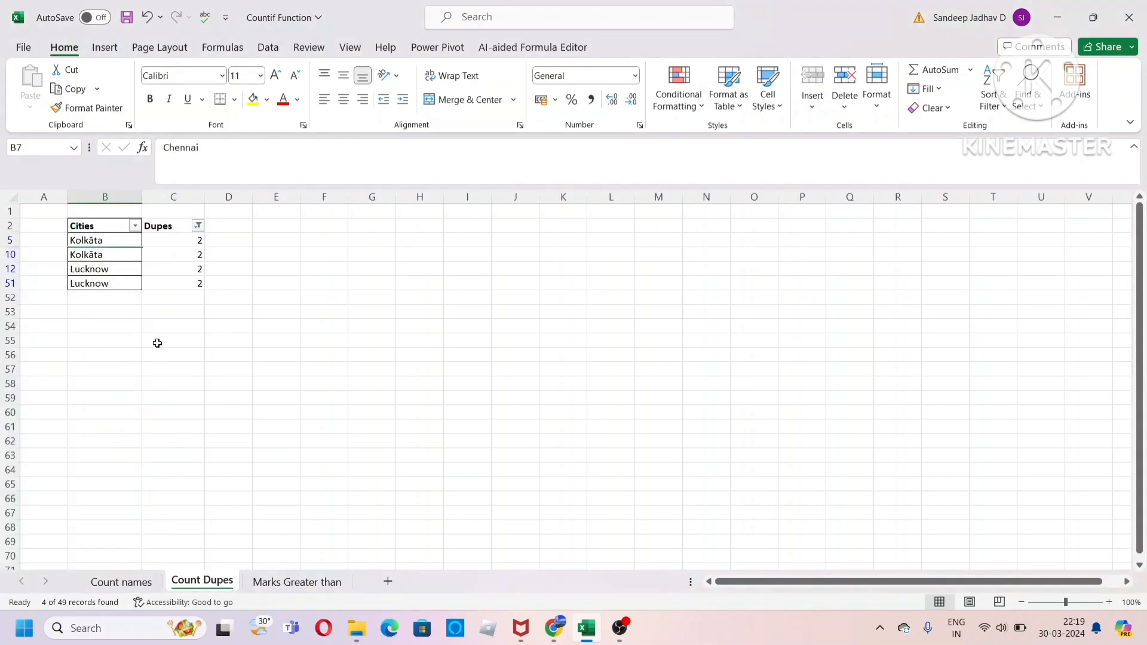
- Clear the filter on the Dupes column so that all cities are listed
{"action": "left_click", "coordinate": [198, 226]}
{"action": "left_click", "coordinate": [55, 422]}
{"action": "left_click", "coordinate": [140, 558]}
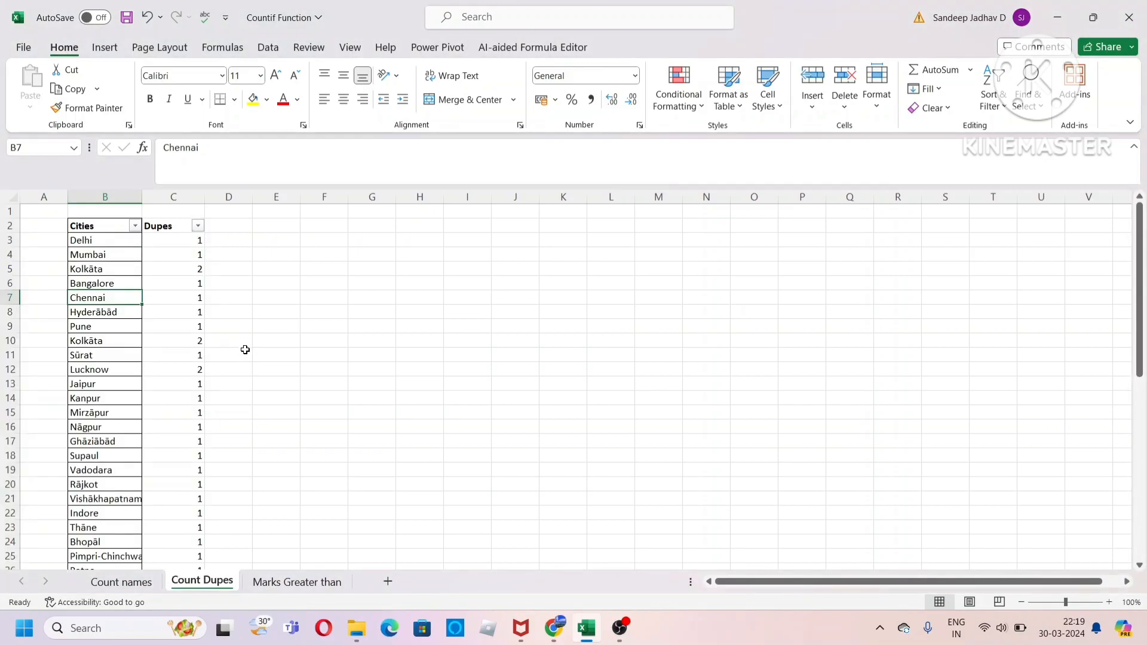
- On the Marks Greater than sheet, examine the Marks column and the count and percentage headings for marks around 80 and 90
{"action": "left_click", "coordinate": [279, 586]}
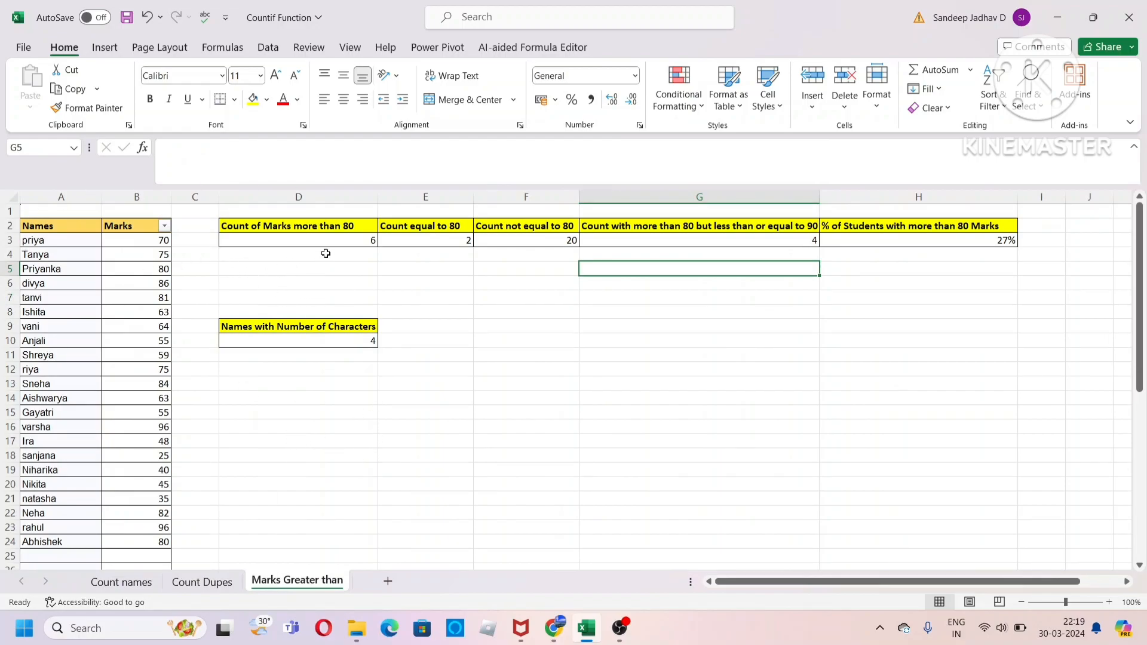
{"action": "left_click", "coordinate": [295, 227]}
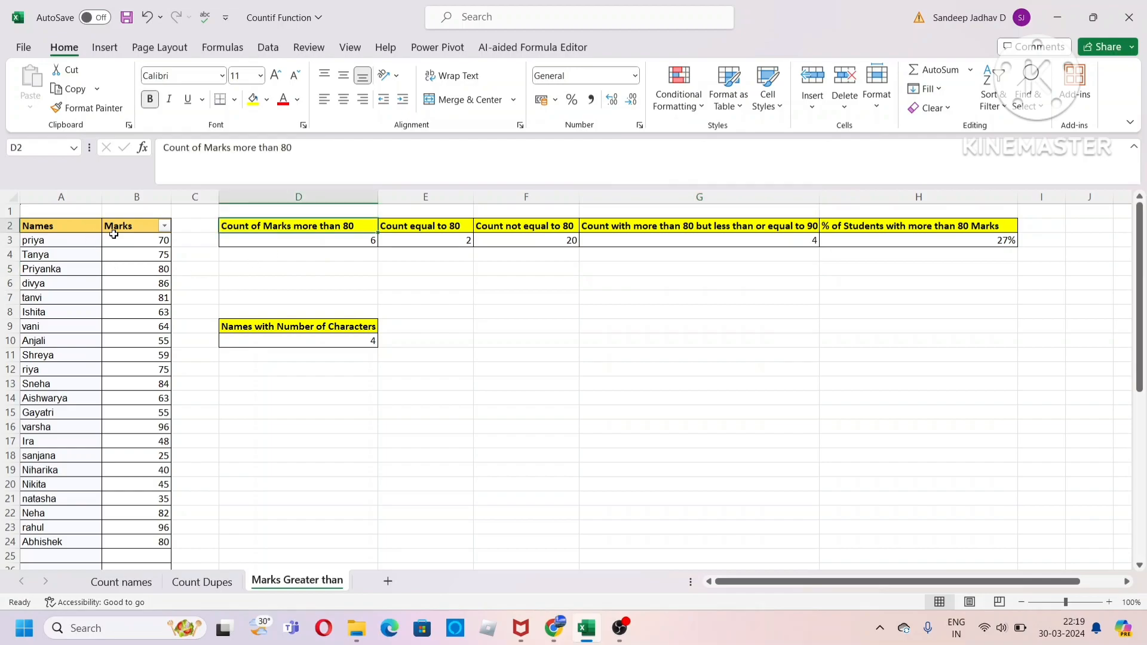
{"action": "left_click_drag", "start_coordinate": [127, 237], "coordinate": [121, 540]}
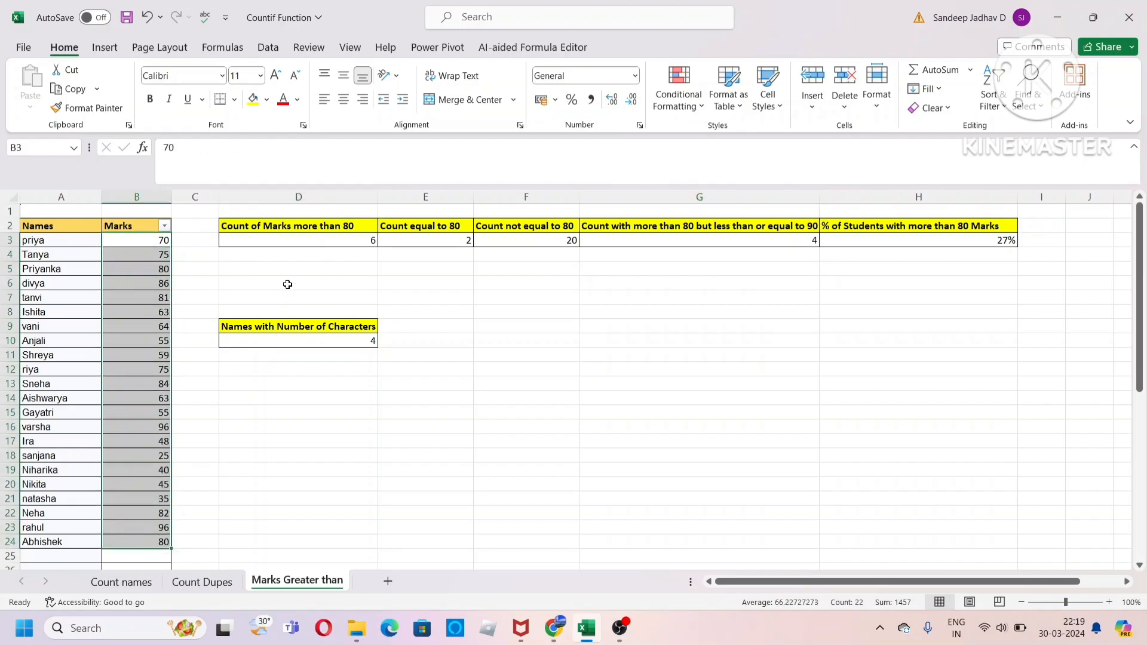
{"action": "left_click", "coordinate": [300, 226]}
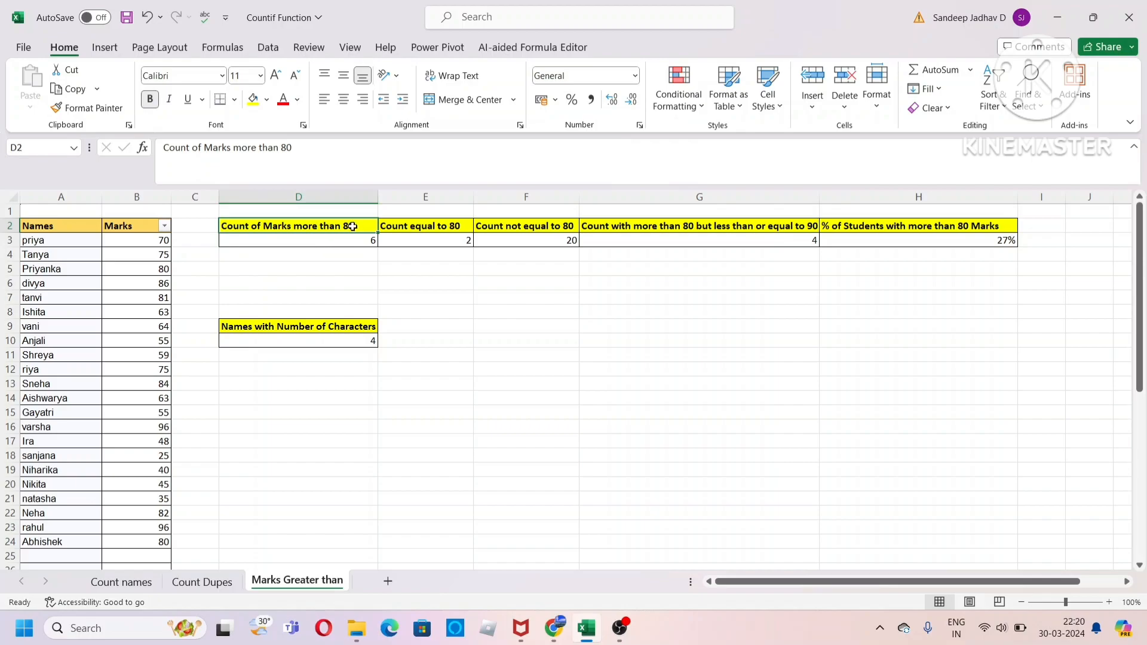
{"action": "left_click", "coordinate": [452, 225]}
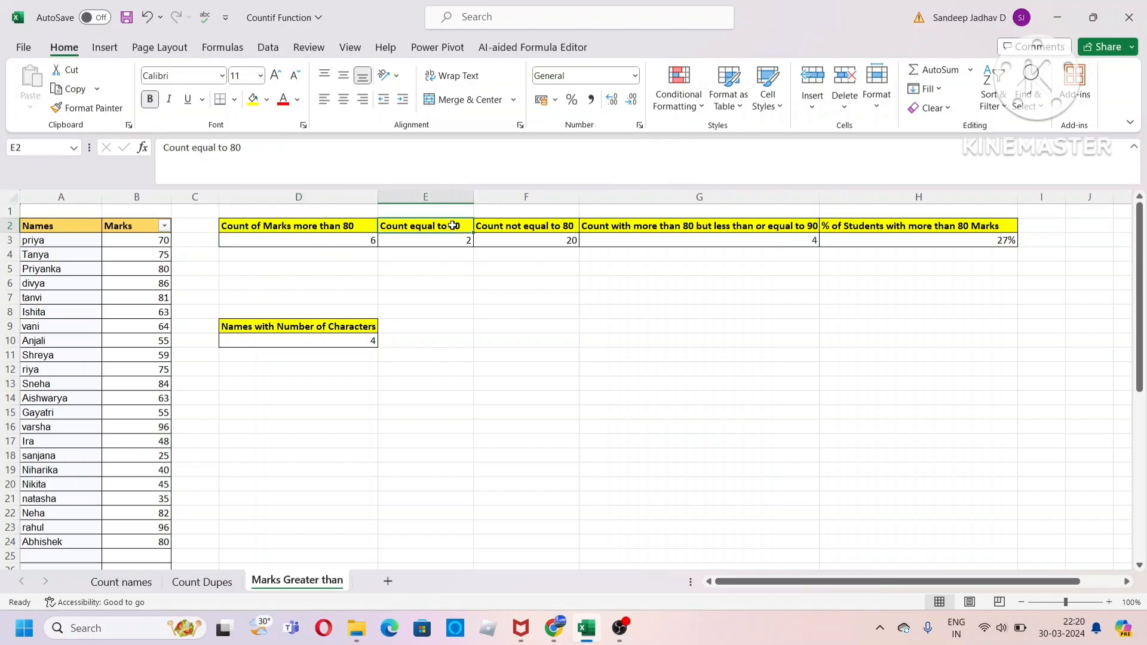
{"action": "left_click", "coordinate": [569, 226]}
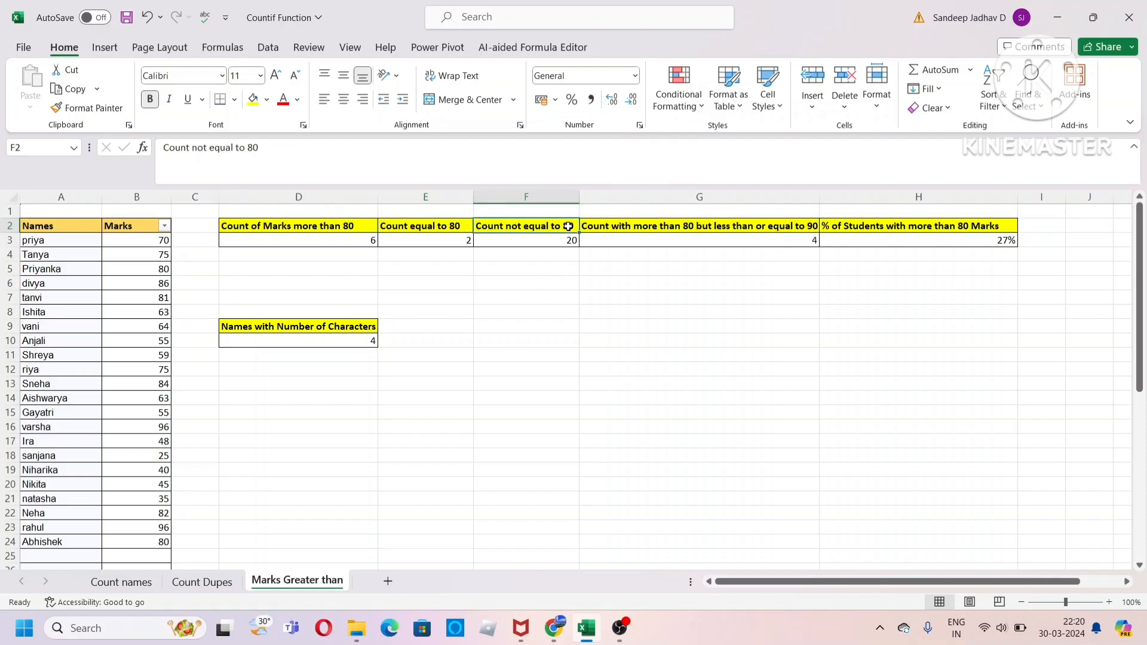
{"action": "left_click", "coordinate": [716, 227]}
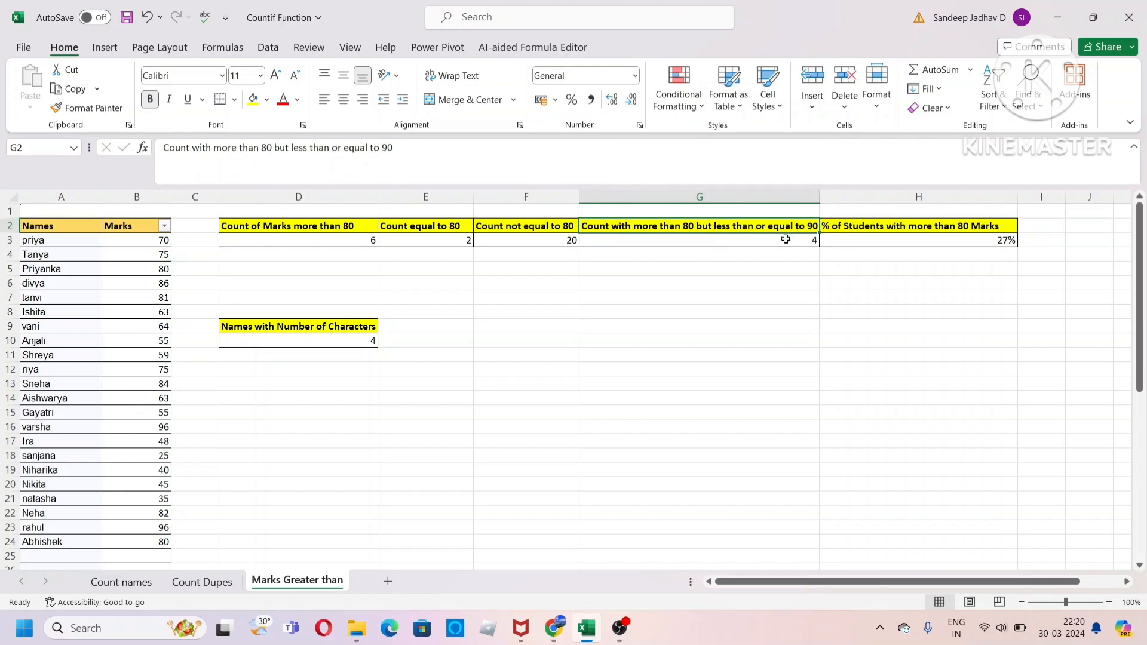
{"action": "scroll", "coordinate": [102, 476], "scroll_direction": "down", "scroll_amount": 1}
{"action": "left_click_drag", "start_coordinate": [145, 516], "coordinate": [146, 571]}
{"action": "scroll", "coordinate": [144, 460], "scroll_direction": "up", "scroll_amount": 2}
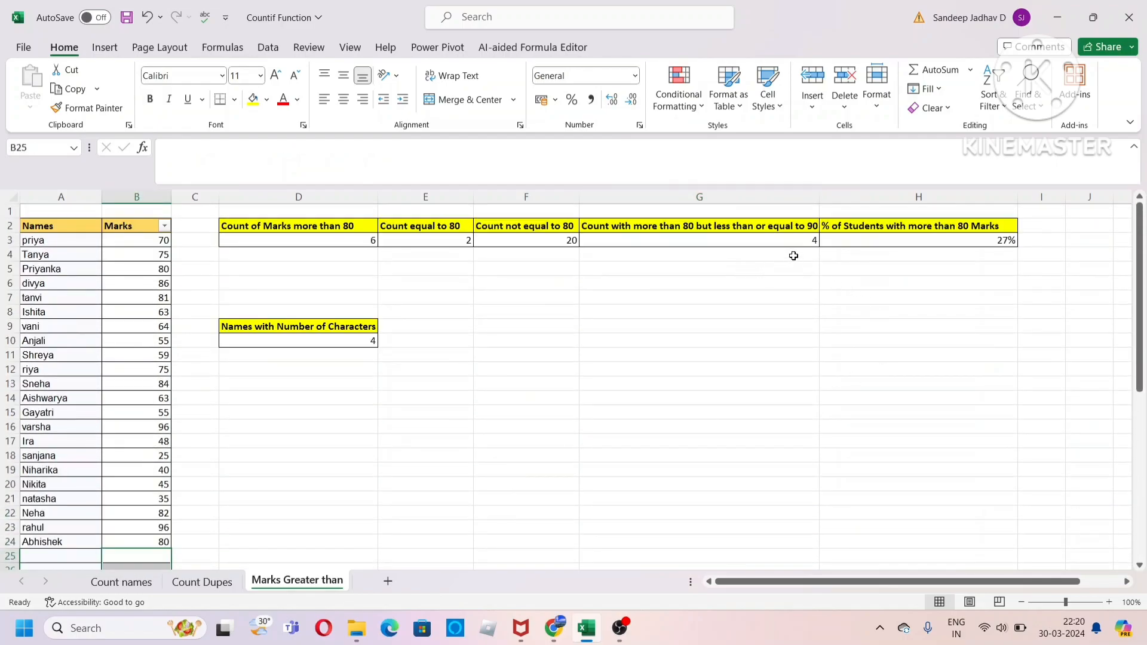
{"action": "left_click", "coordinate": [899, 227]}
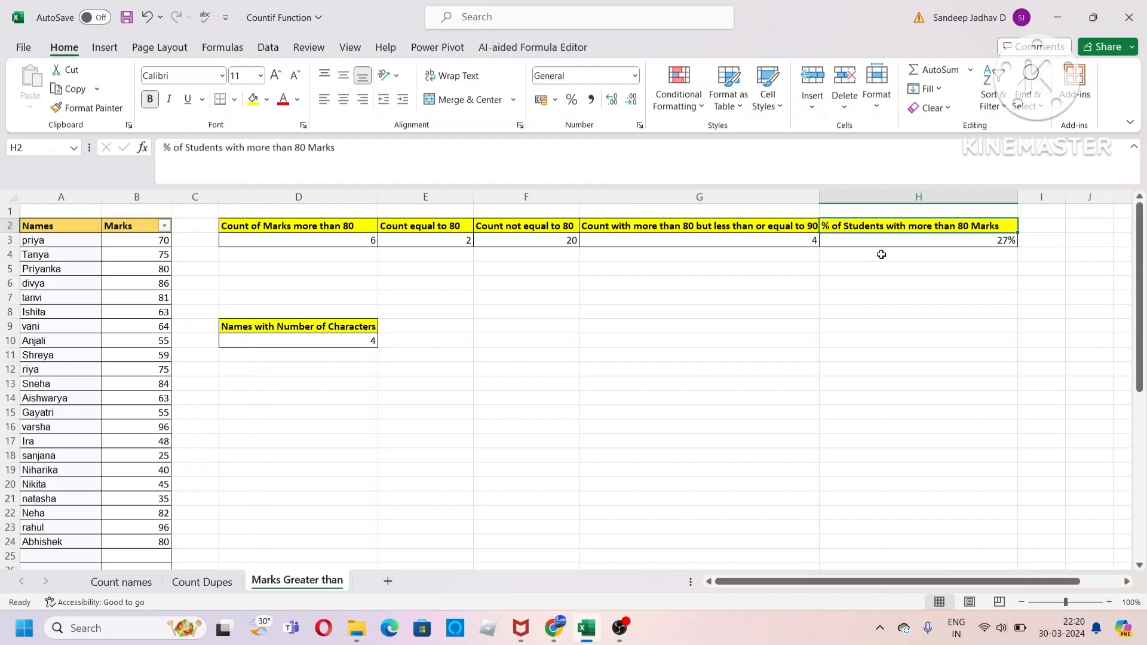
{"action": "left_click_drag", "start_coordinate": [129, 240], "coordinate": [126, 368]}
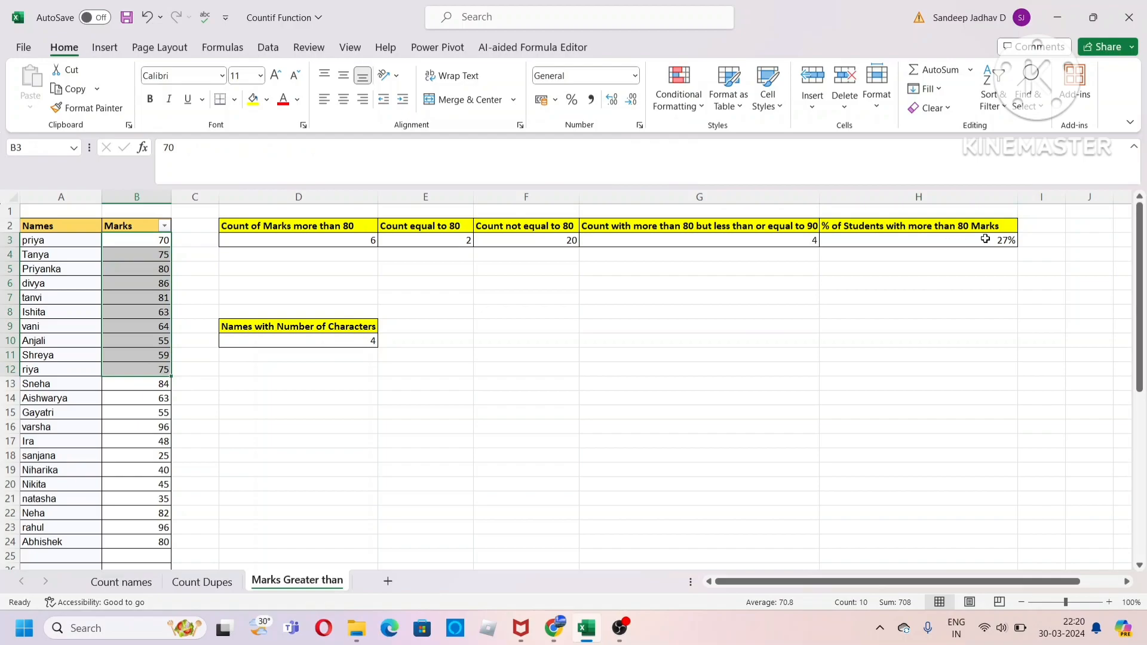
{"action": "scroll", "coordinate": [152, 420], "scroll_direction": "down", "scroll_amount": 2}
{"action": "scroll", "coordinate": [152, 420], "scroll_direction": "up", "scroll_amount": 2}
{"action": "left_click", "coordinate": [577, 316]}
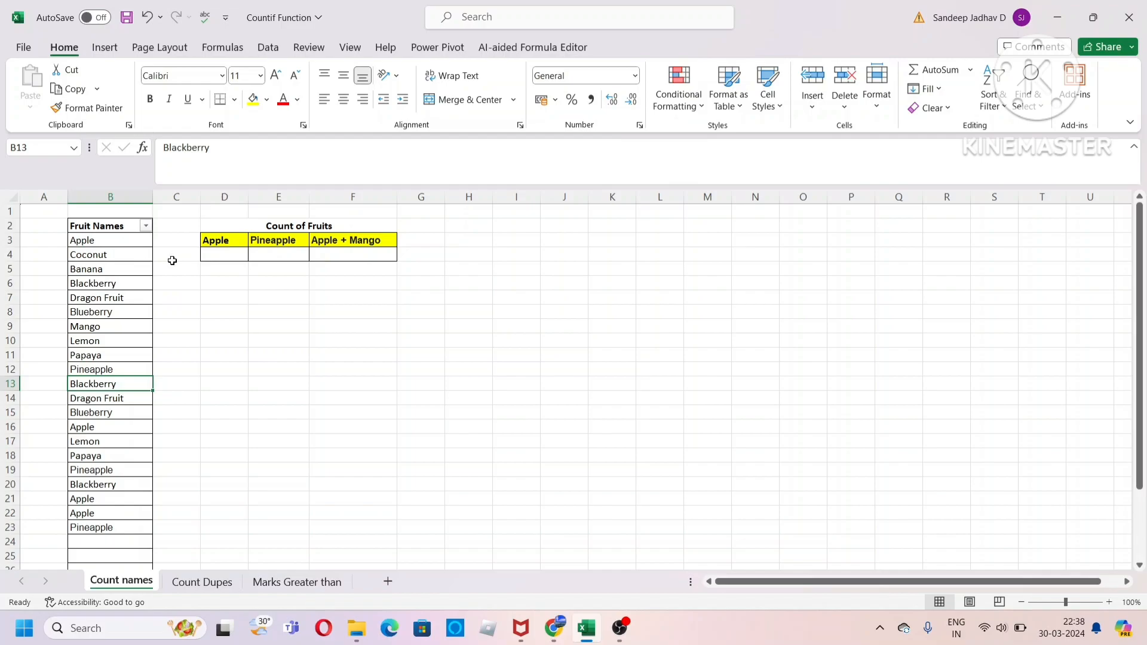
- Review the fruit names in column B and the three Count of Fruits headings on the Count names sheet
{"action": "left_click", "coordinate": [112, 297]}
{"action": "left_click", "coordinate": [101, 371]}
{"action": "scroll", "coordinate": [105, 454], "scroll_direction": "down", "scroll_amount": 3}
{"action": "scroll", "coordinate": [105, 454], "scroll_direction": "up", "scroll_amount": 3}
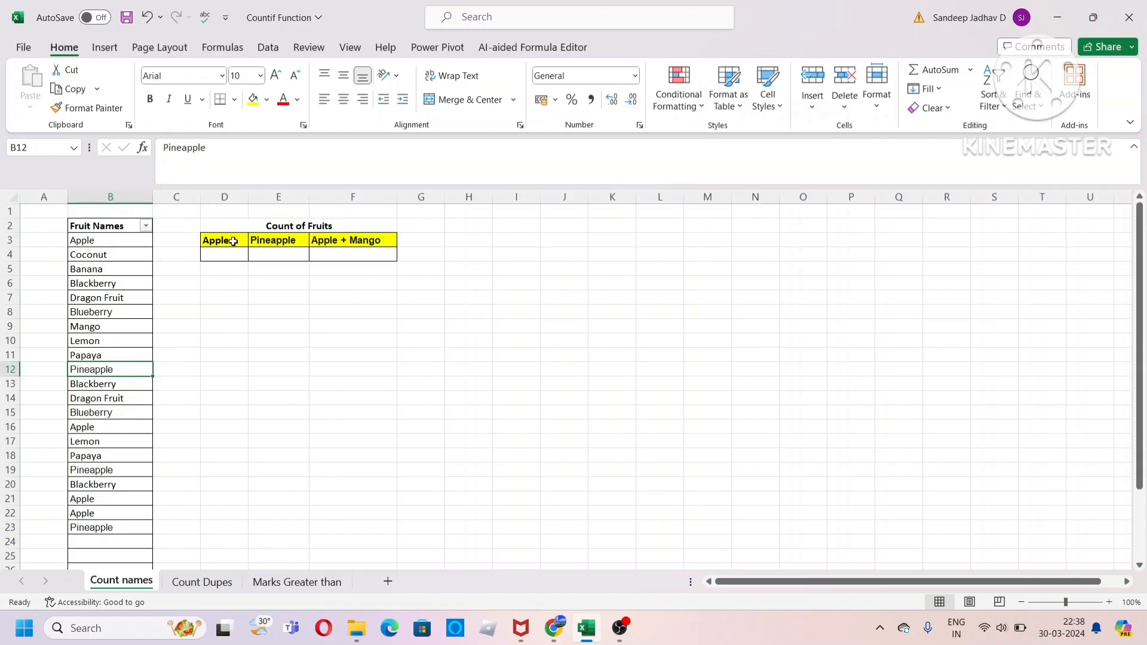
{"action": "left_click", "coordinate": [109, 195]}
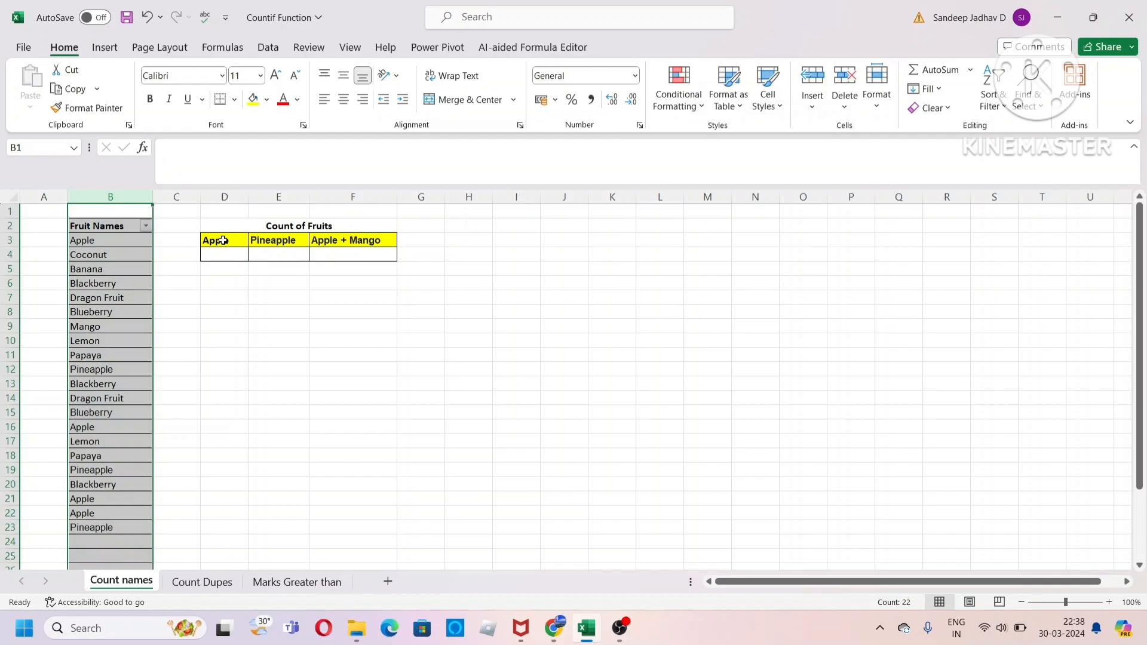
{"action": "left_click", "coordinate": [223, 240]}
{"action": "left_click", "coordinate": [276, 240]}
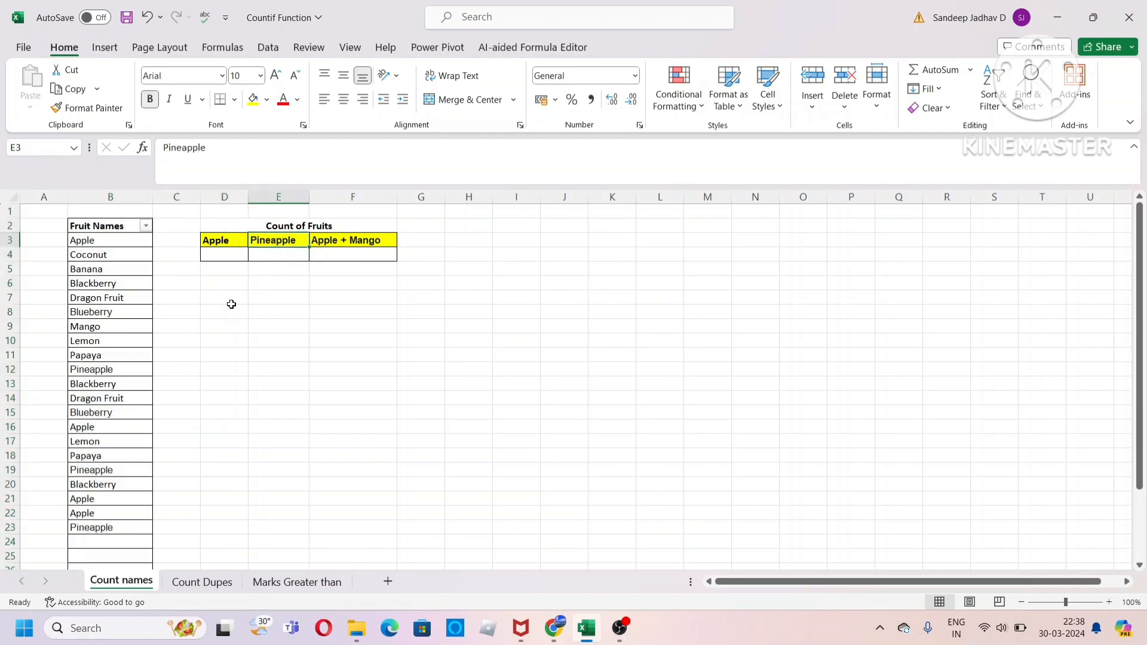
{"action": "left_click", "coordinate": [356, 242]}
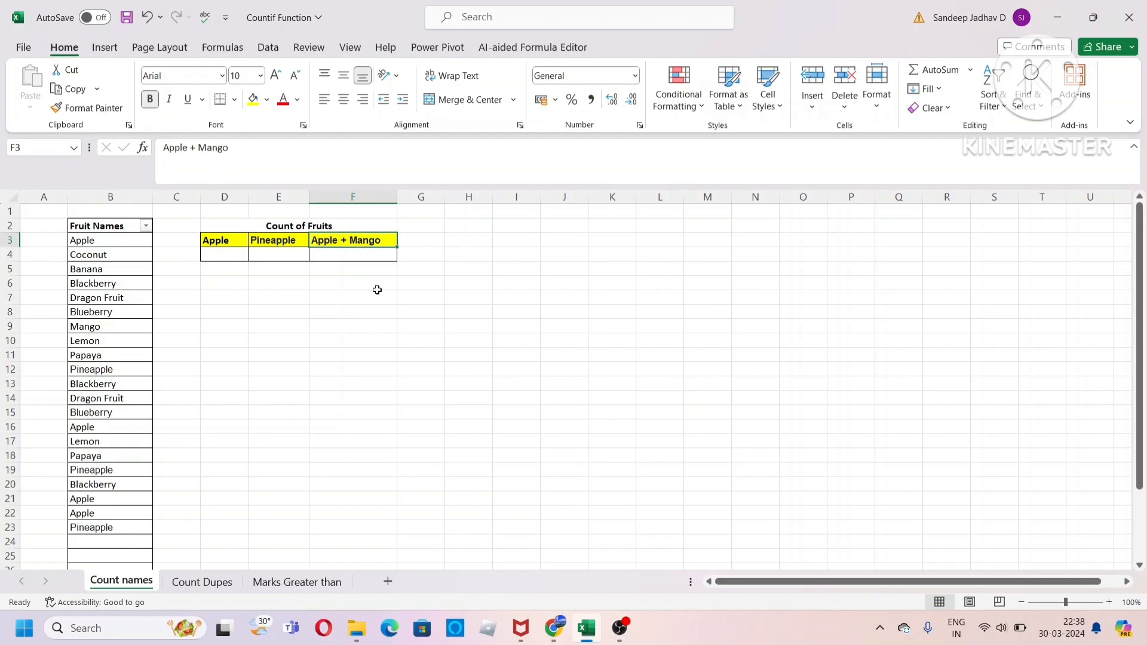
- Start a COUNTIF formula in cell D4 under the Apple heading, using the whole of column B as its range
{"action": "left_click", "coordinate": [226, 255]}
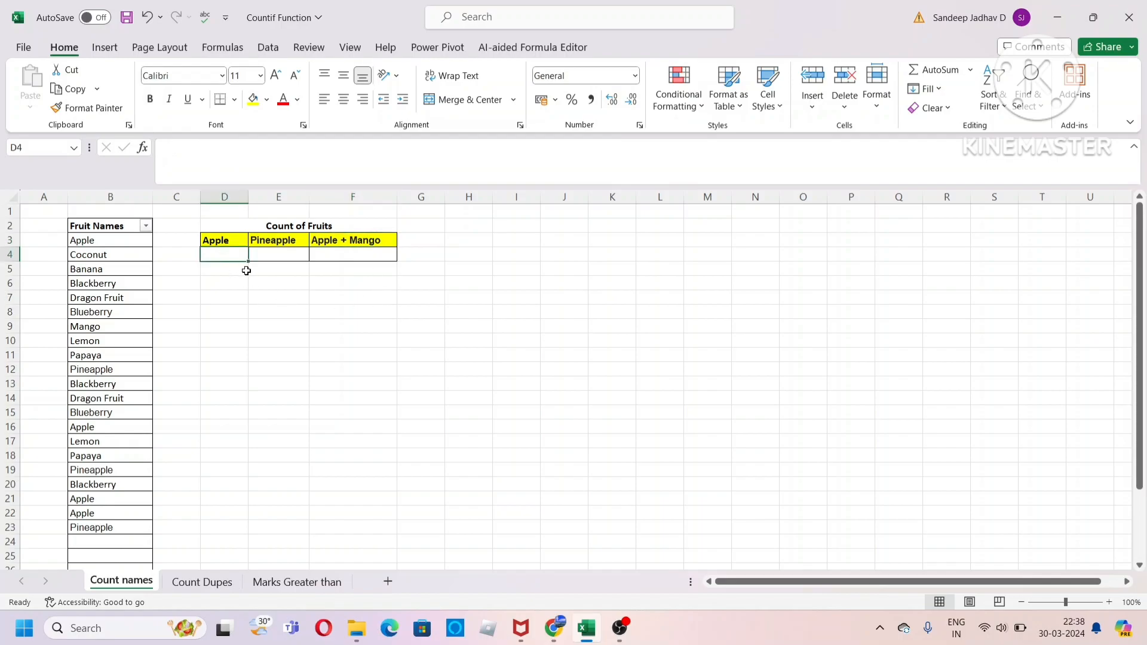
{"action": "type", "text": "=c"}
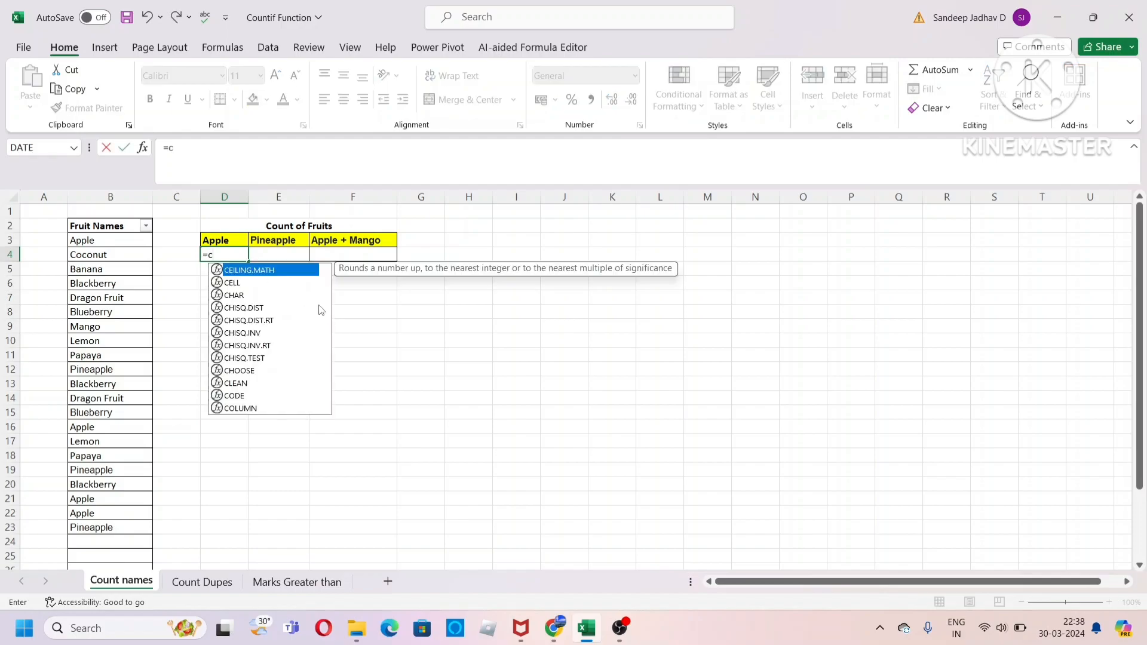
{"action": "type", "text": "ountif"}
{"action": "key", "text": "Tab"}
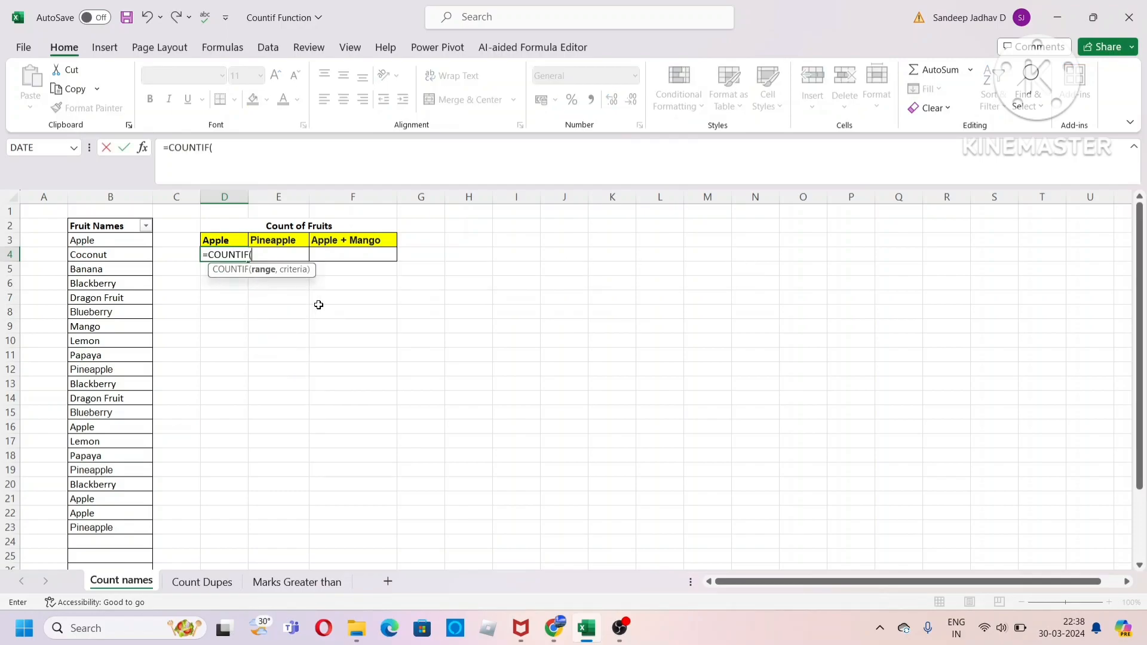
{"action": "left_click", "coordinate": [124, 196]}
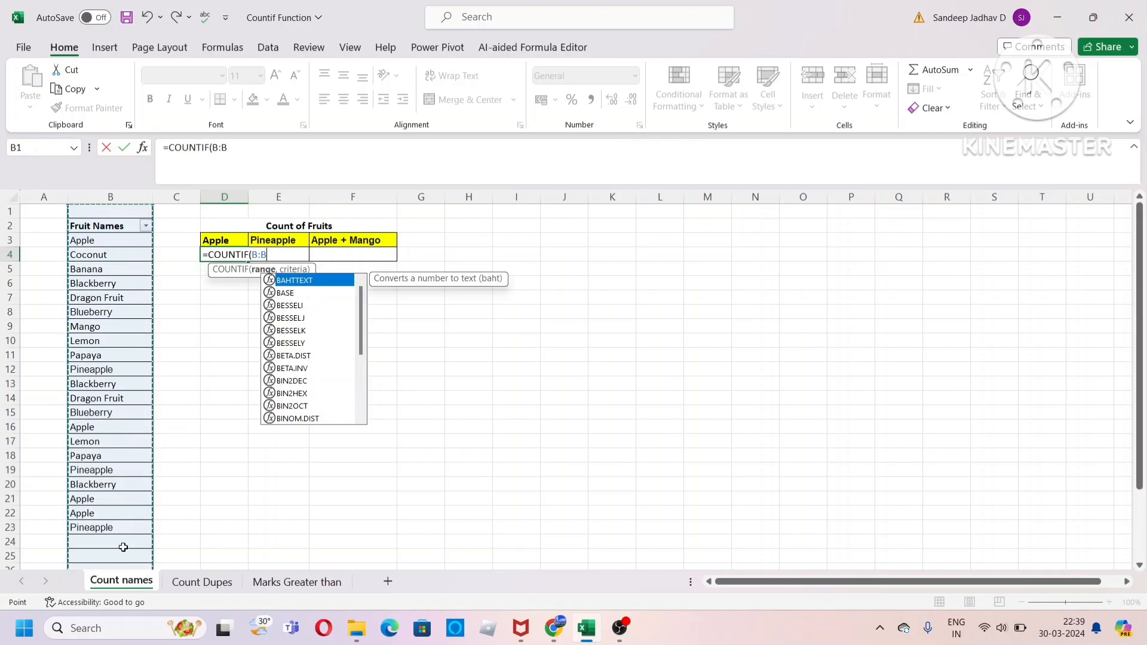
{"action": "scroll", "coordinate": [123, 542], "scroll_direction": "down", "scroll_amount": 1}
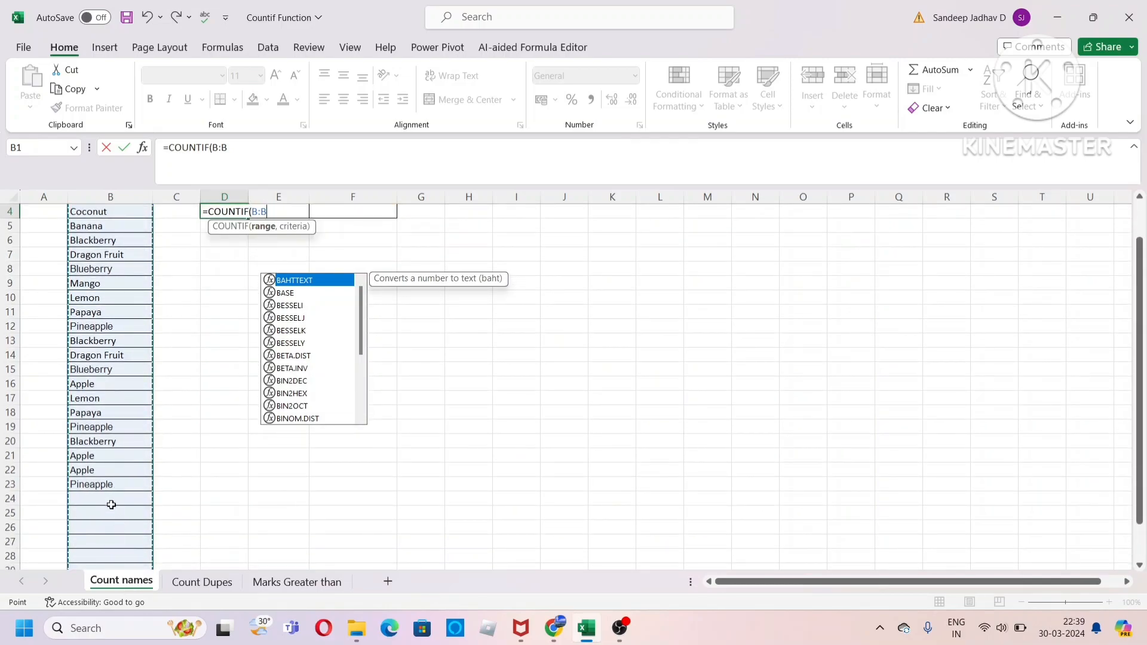
{"action": "scroll", "coordinate": [104, 517], "scroll_direction": "up", "scroll_amount": 1}
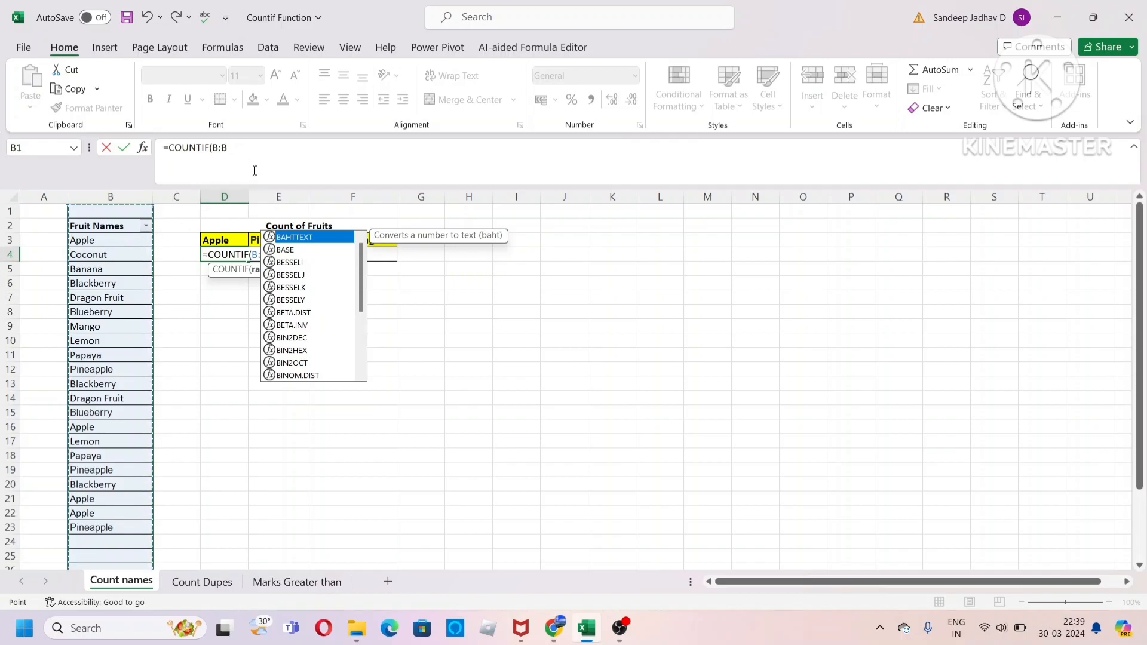
- Complete the formula in D4 as =COUNTIF(B:B,"Apple"), correcting the spelling of the criteria text
{"action": "left_click", "coordinate": [240, 147]}
{"action": "type", "text": ",\"A"}
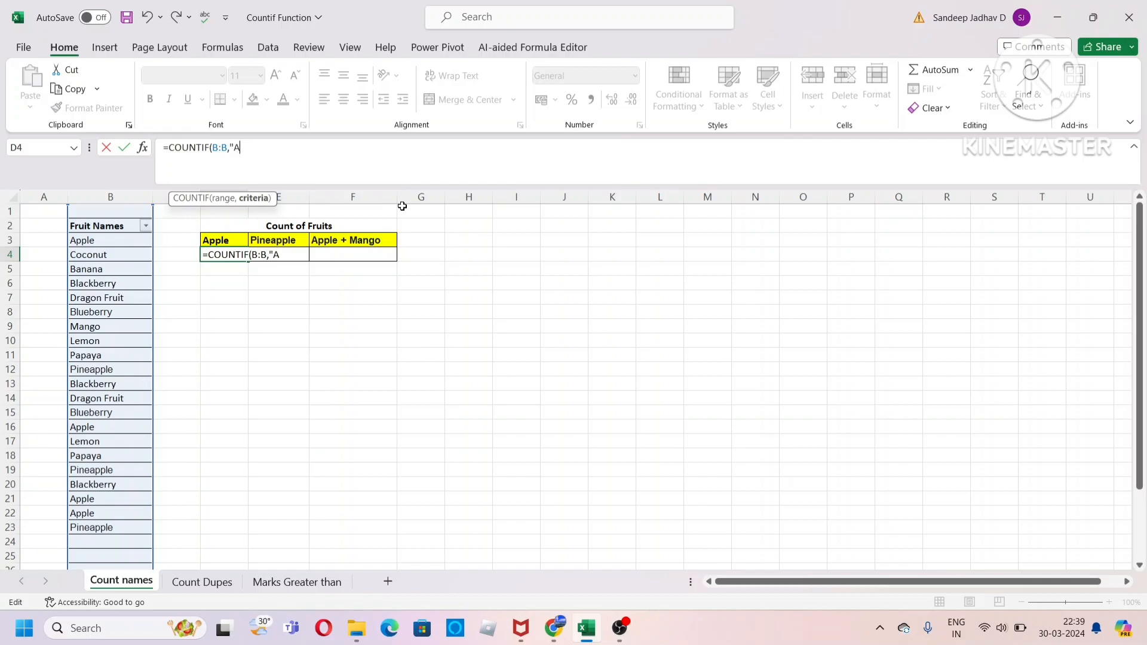
{"action": "type", "text": "le\")"}
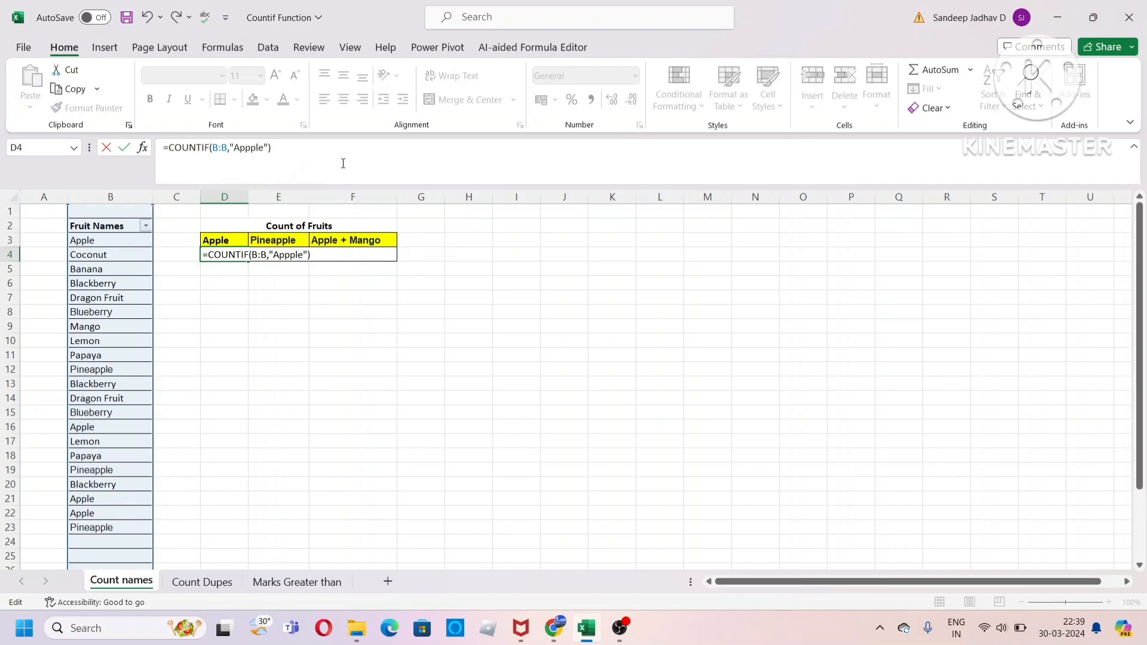
{"action": "left_click", "coordinate": [246, 147]}
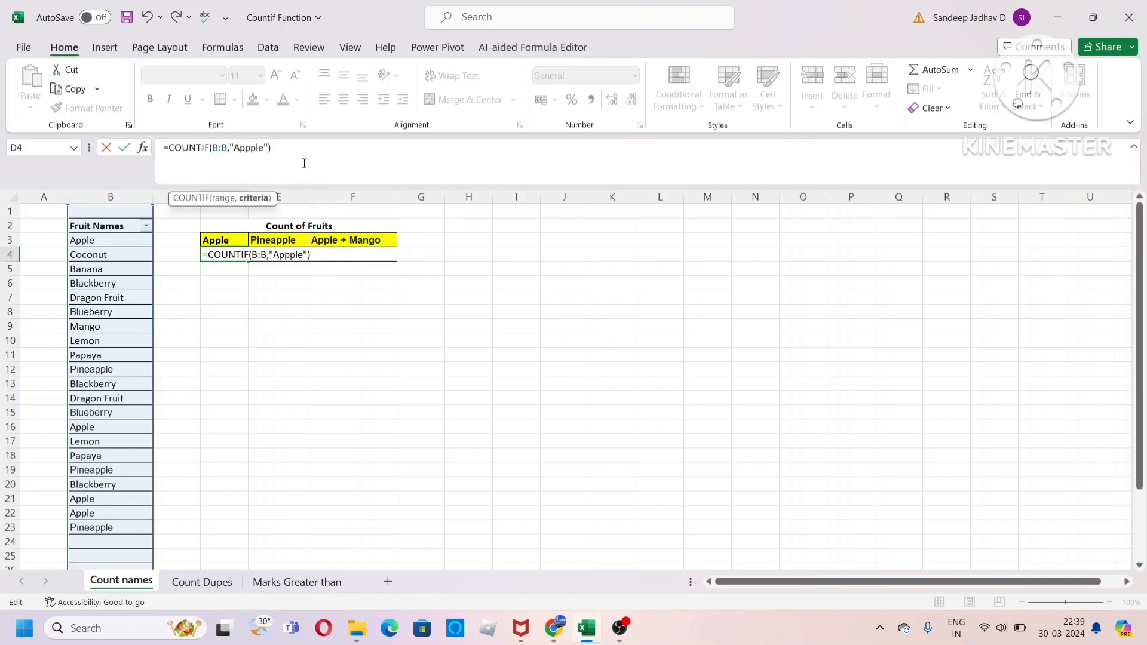
{"action": "key", "text": "BackSpace"}
{"action": "left_click", "coordinate": [303, 150]}
{"action": "key", "text": "Return"}
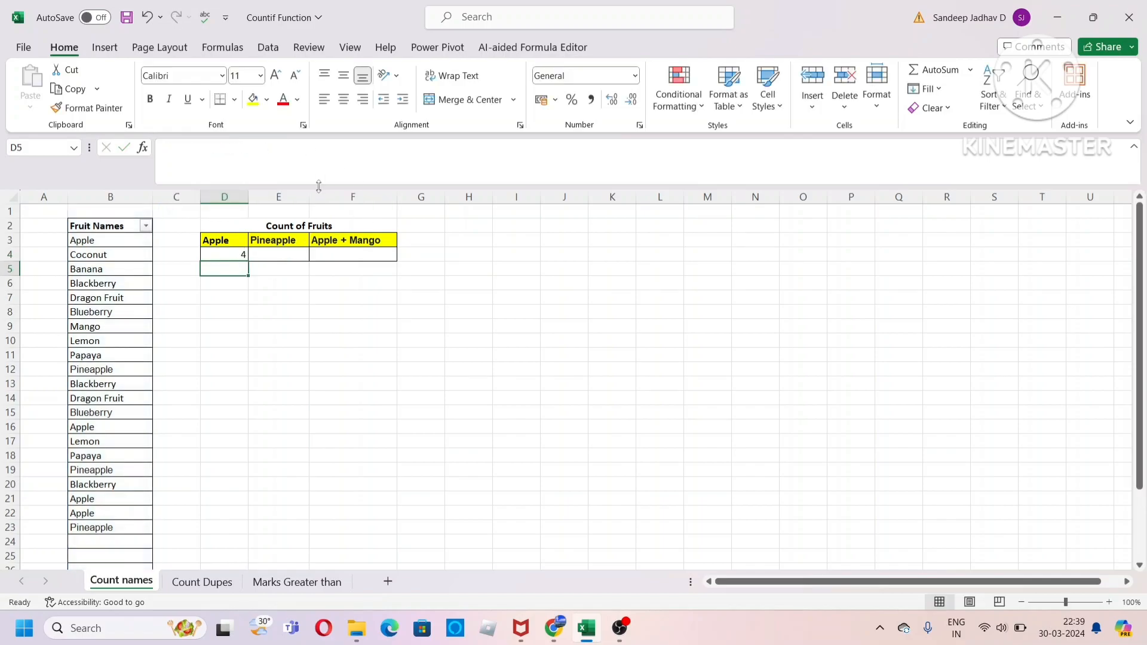
- Check the Apple count by filtering the Fruit Names column to only Apple, and undo the filter
{"action": "left_click", "coordinate": [146, 226]}
{"action": "left_click", "coordinate": [66, 419]}
{"action": "left_click", "coordinate": [58, 432]}
{"action": "left_click", "coordinate": [135, 558]}
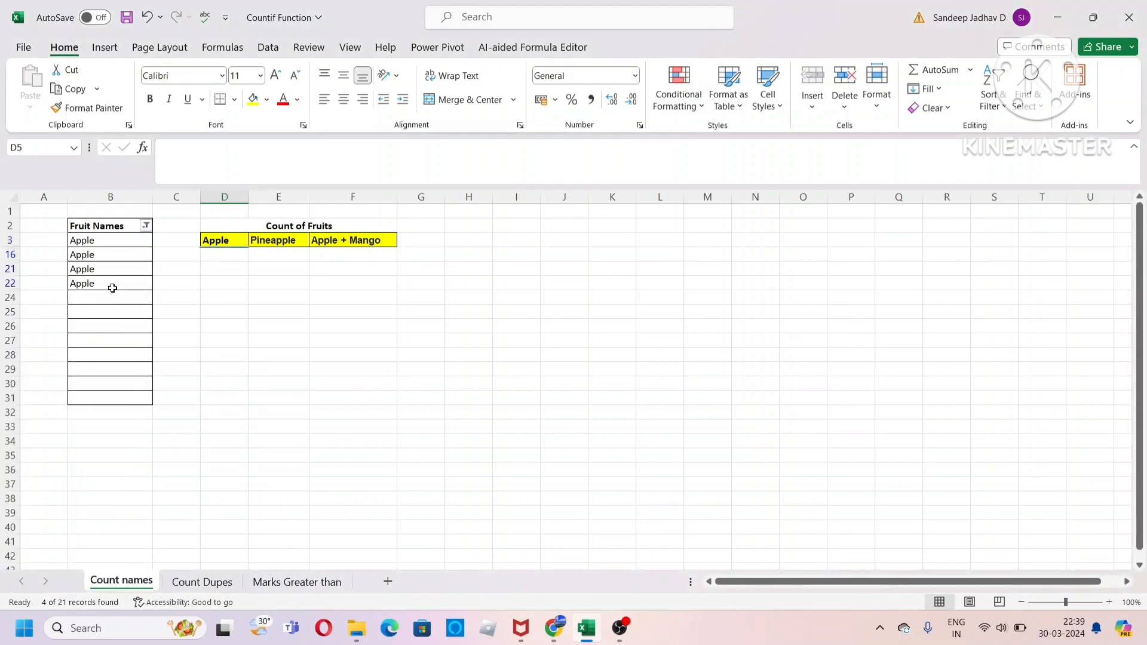
{"action": "key", "text": "ctrl+z"}
- Count the pineapples in cell E4 with =COUNTIF(B:B,E3), taking the Pineapple heading cell as the criteria
{"action": "left_click", "coordinate": [293, 251]}
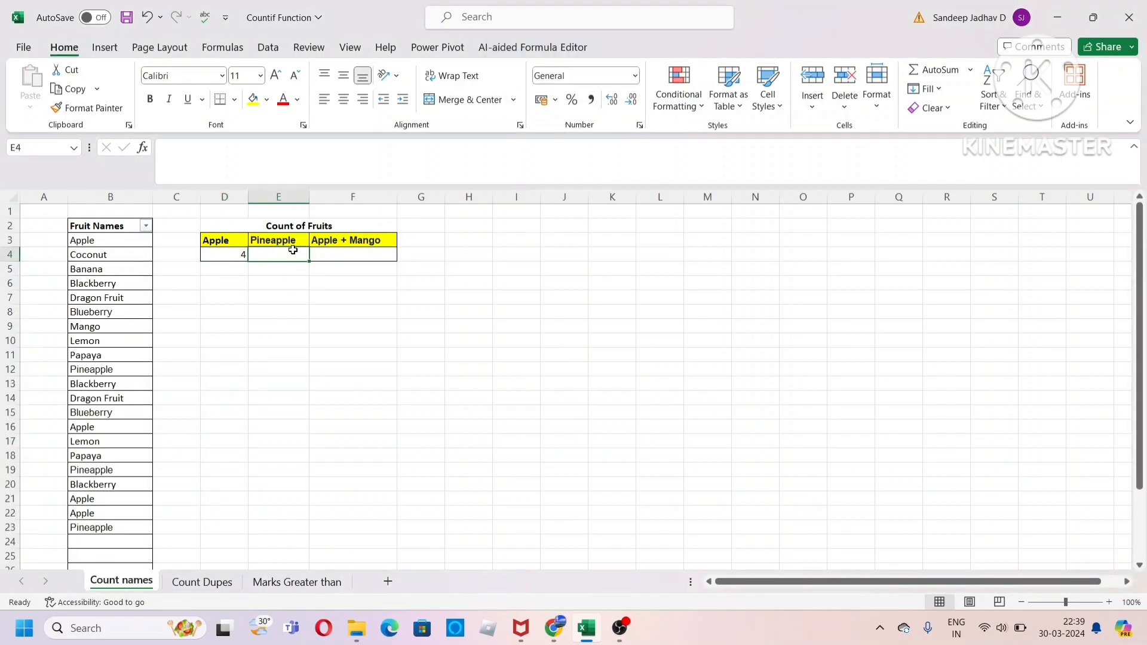
{"action": "type", "text": "=counti"}
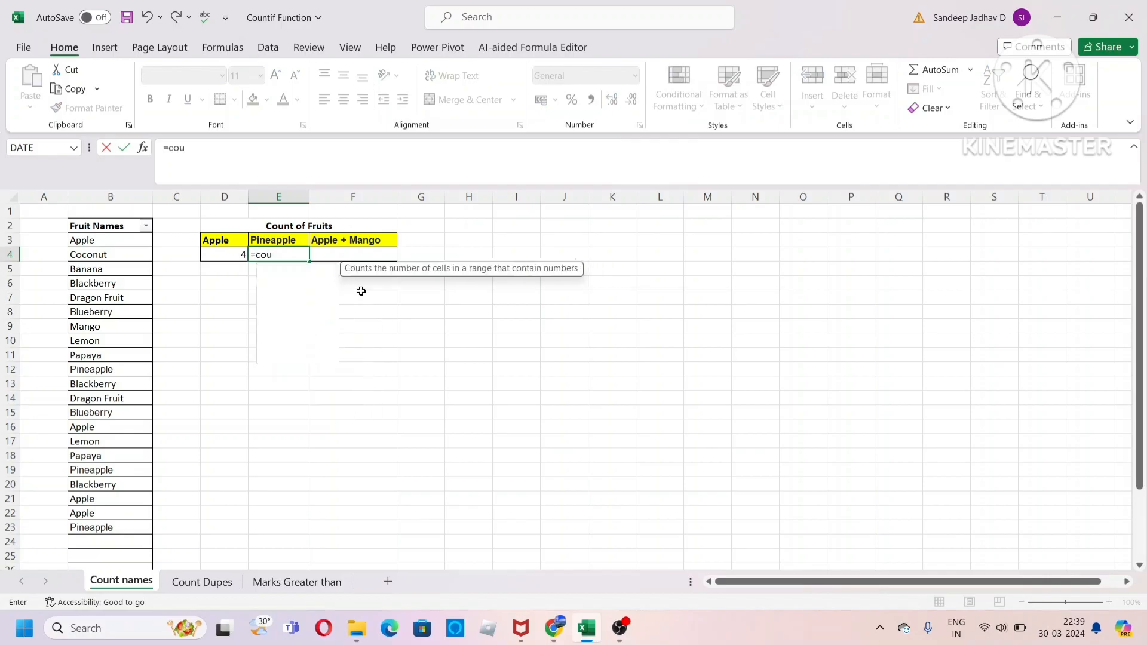
{"action": "key", "text": "Tab"}
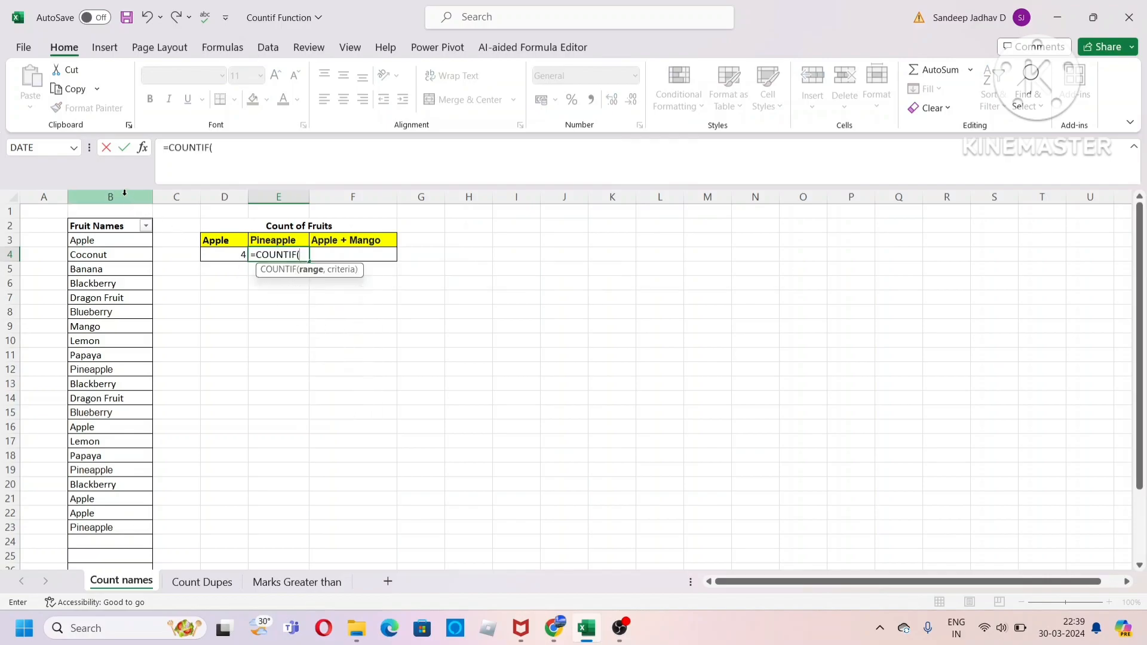
{"action": "left_click", "coordinate": [123, 196]}
{"action": "type", "text": ","}
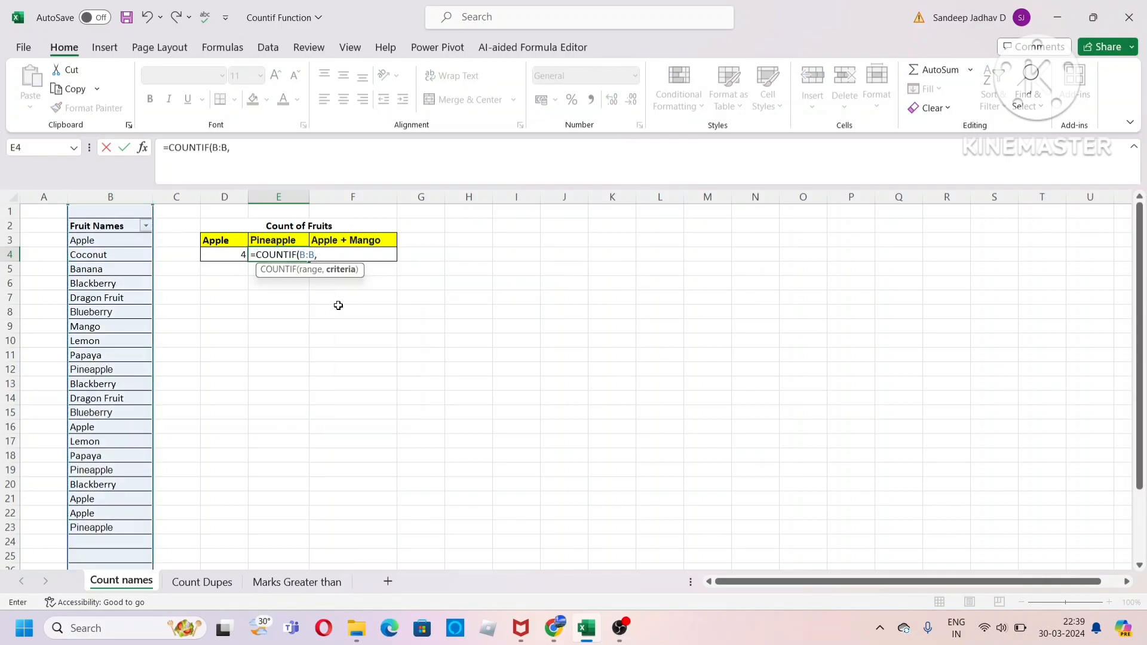
{"action": "left_click", "coordinate": [291, 241]}
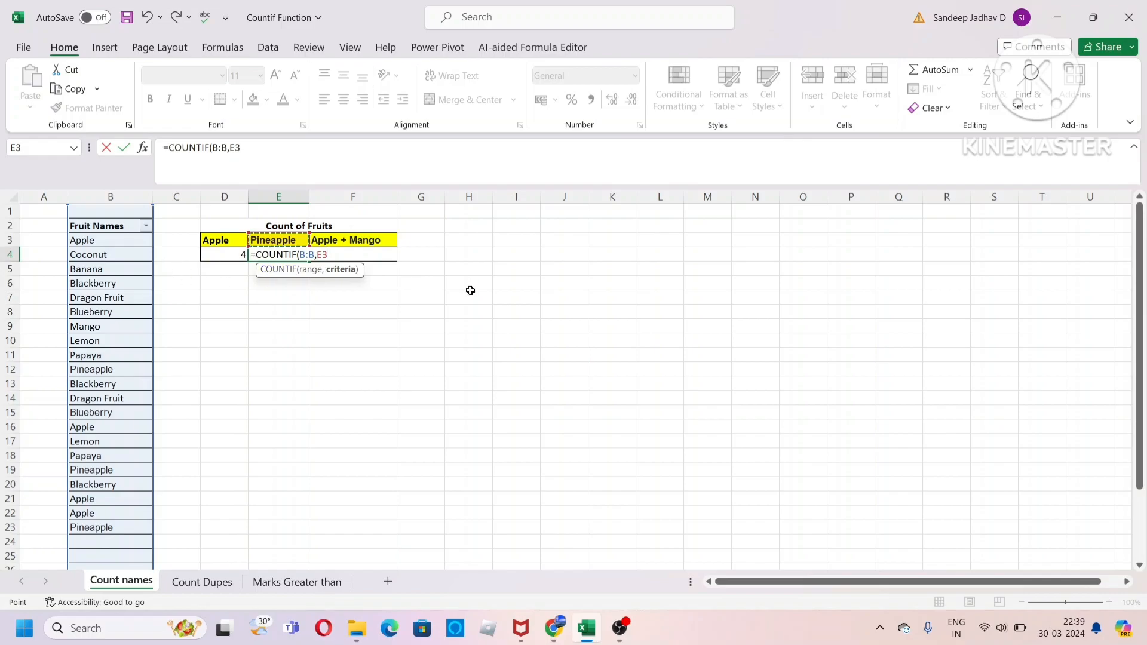
{"action": "type", "text": ")"}
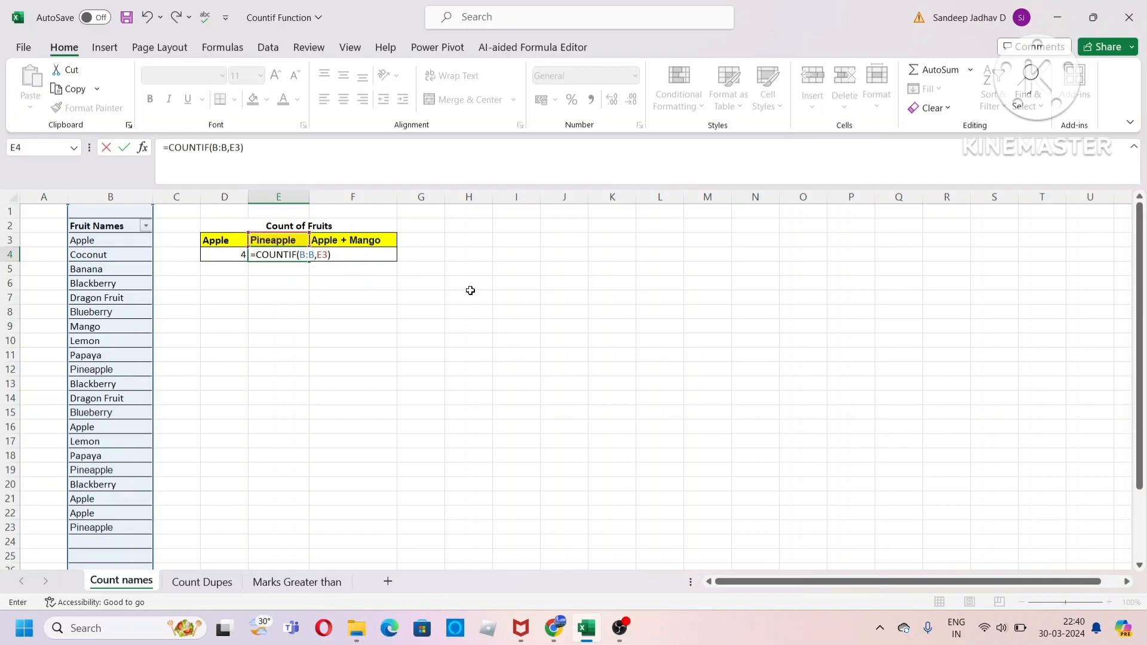
{"action": "key", "text": "Return"}
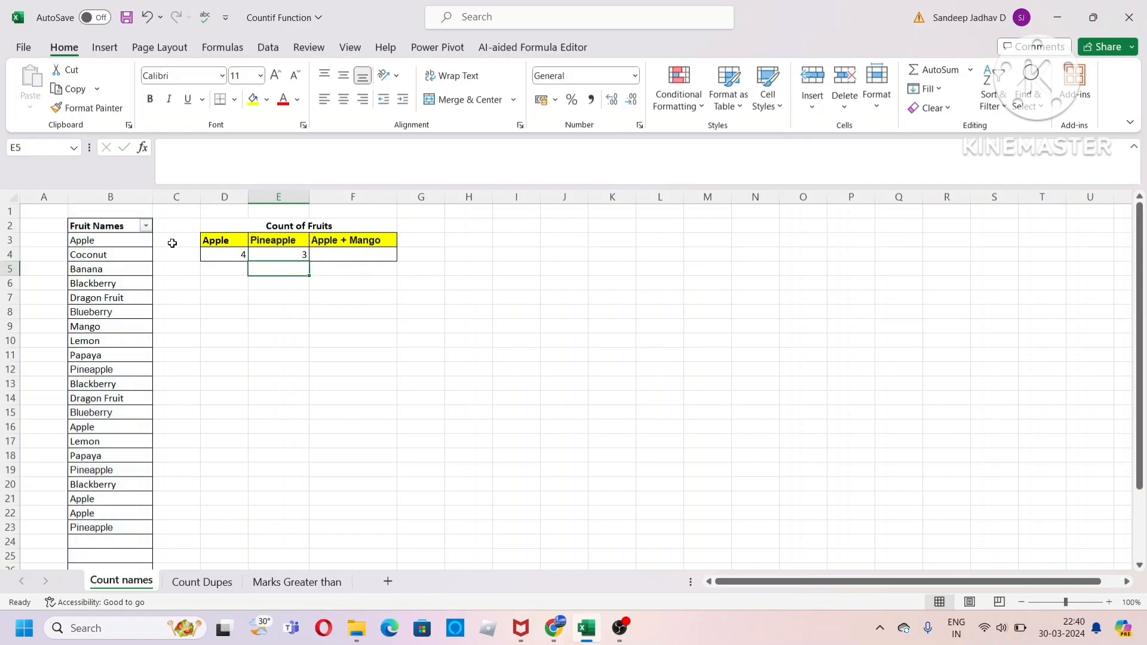
- Check the Pineapple count by filtering the Fruit Names column with the search text "pi", and clear the filter
{"action": "left_click", "coordinate": [146, 226]}
{"action": "left_click", "coordinate": [75, 400]}
{"action": "type", "text": "pi"}
{"action": "left_click", "coordinate": [135, 558]}
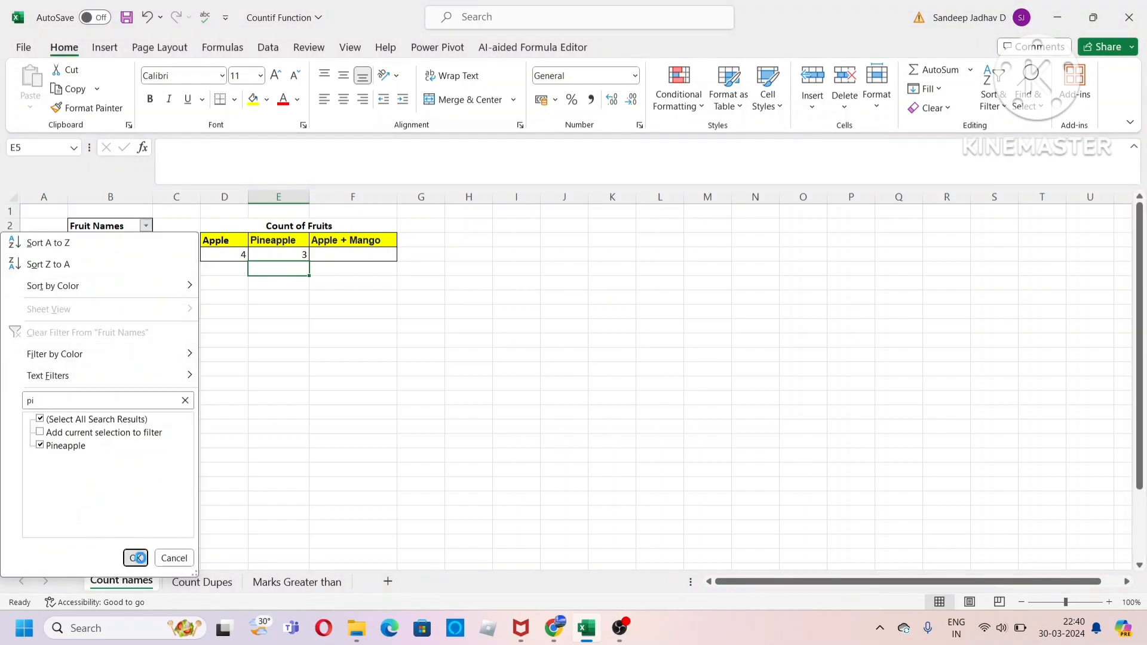
{"action": "left_click", "coordinate": [116, 226]}
{"action": "key", "text": "alt+a"}
{"action": "key", "text": "c"}
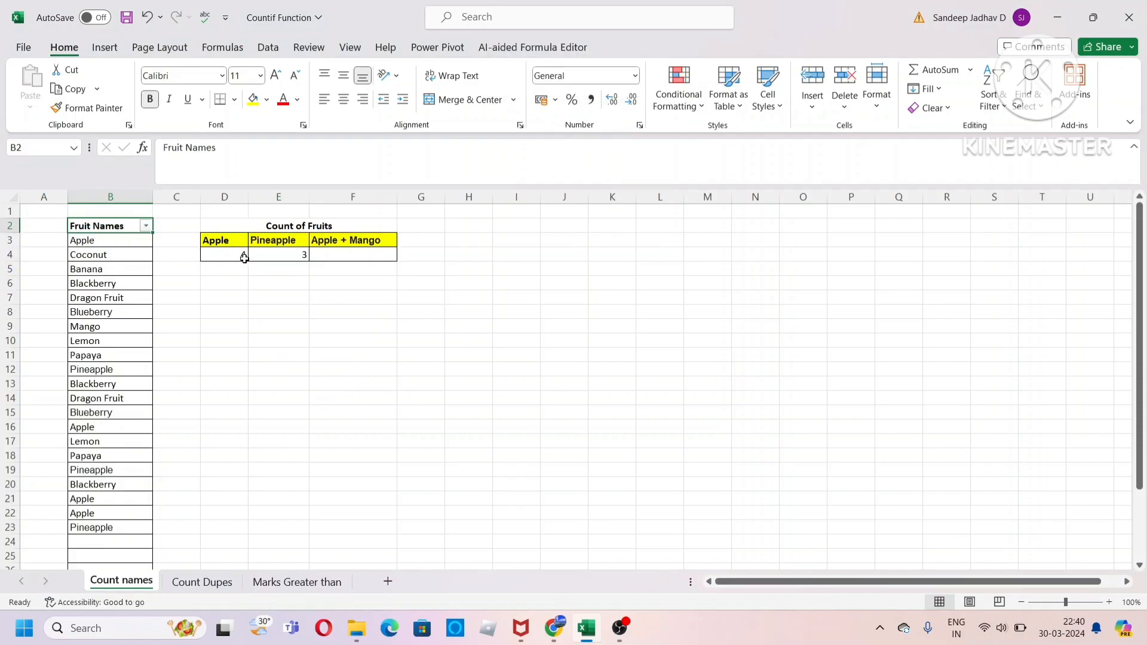
- Begin the combined count in cell F4 with =COUNTIF(B:B,"Apple")+ under the Apple + Mango heading
{"action": "left_click", "coordinate": [330, 256]}
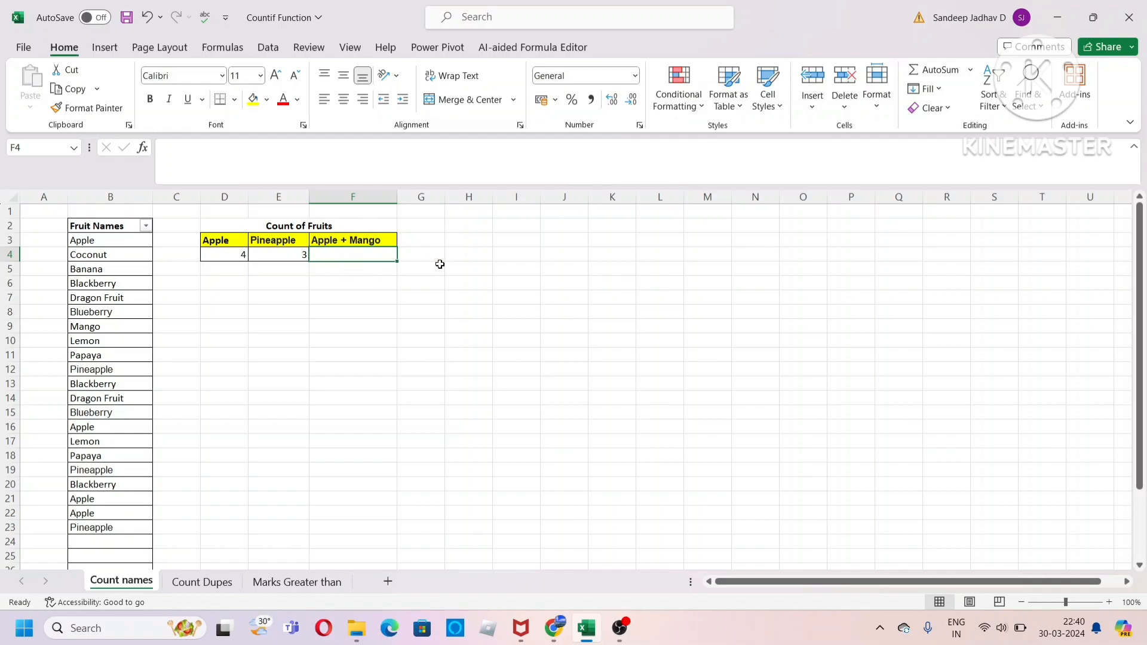
{"action": "type", "text": "=coun"}
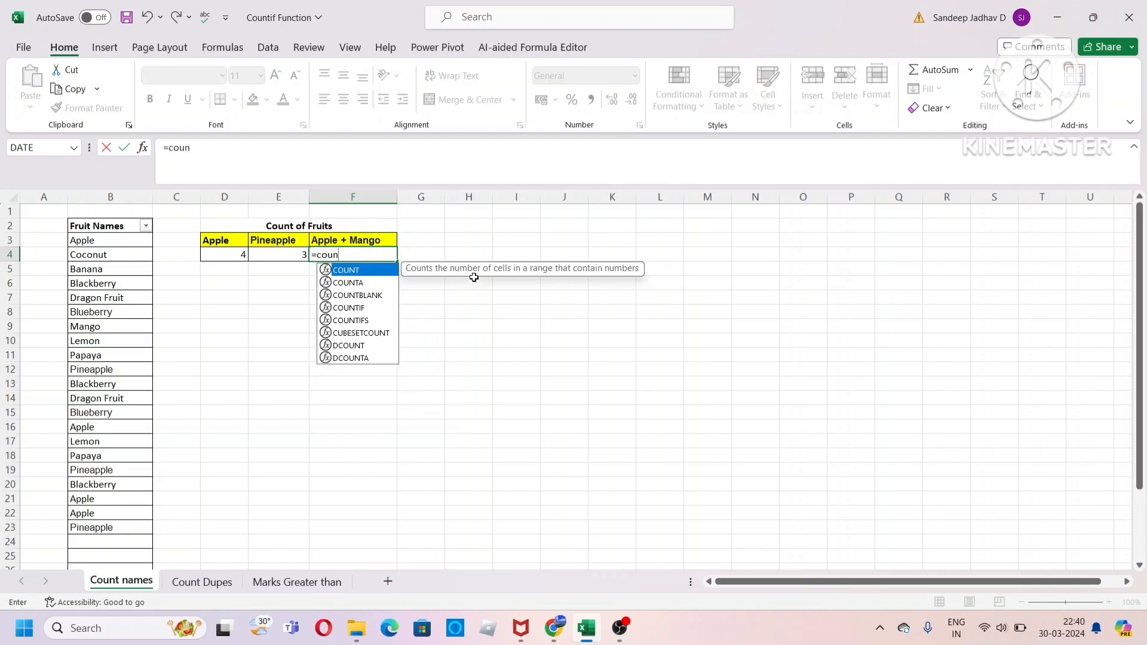
{"action": "type", "text": "tif"}
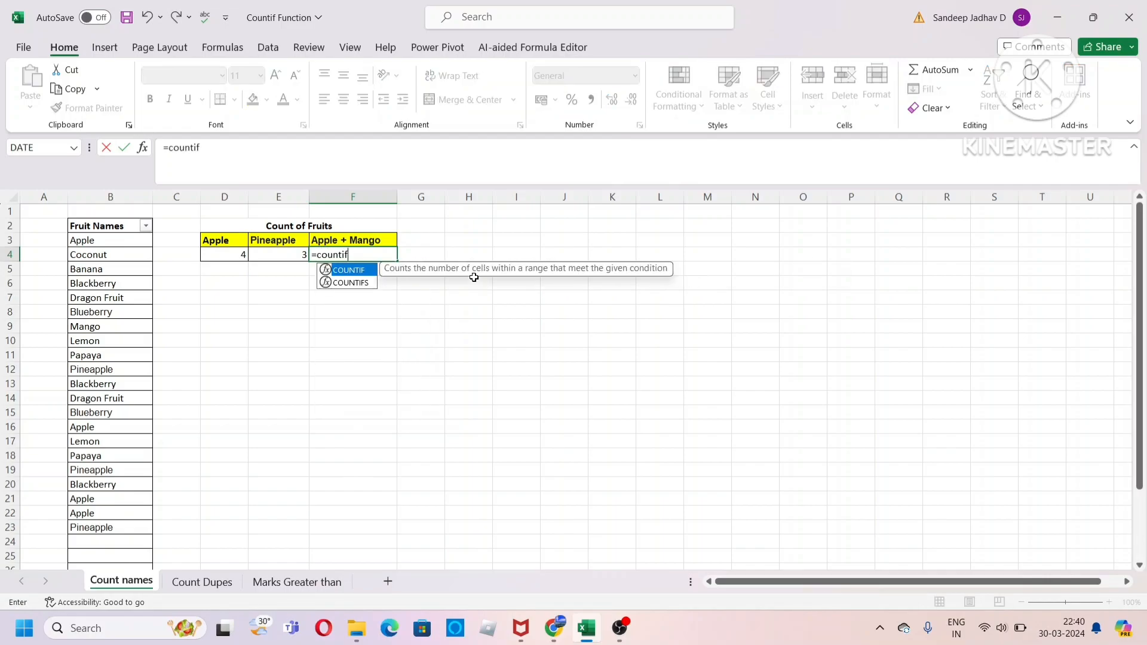
{"action": "key", "text": "Tab"}
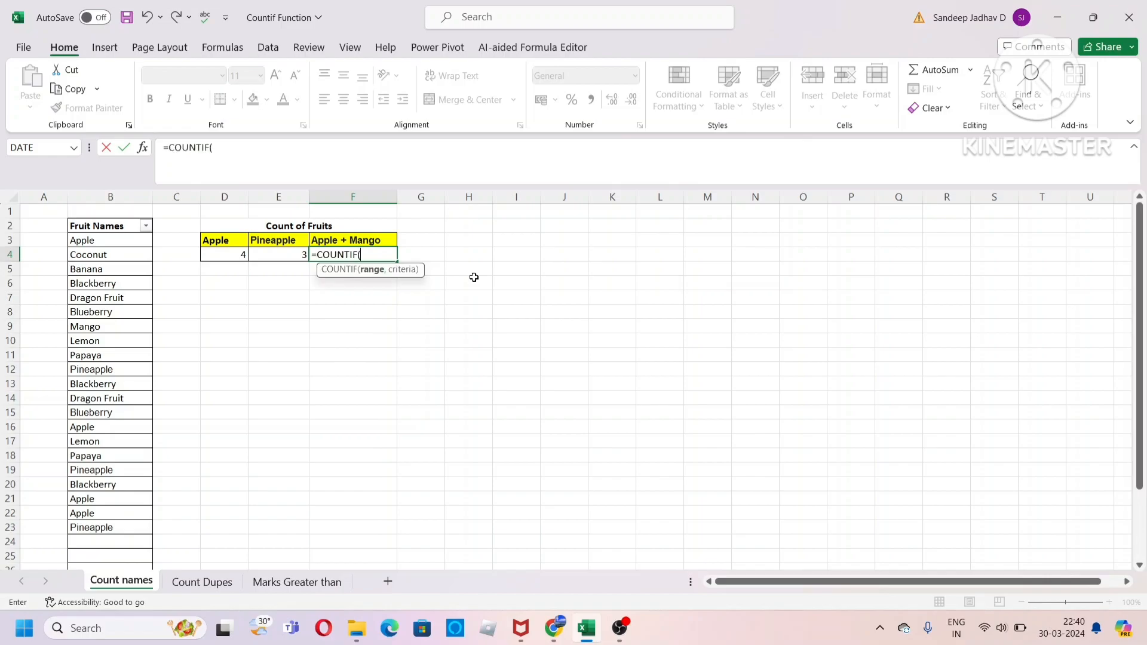
{"action": "left_click", "coordinate": [124, 193]}
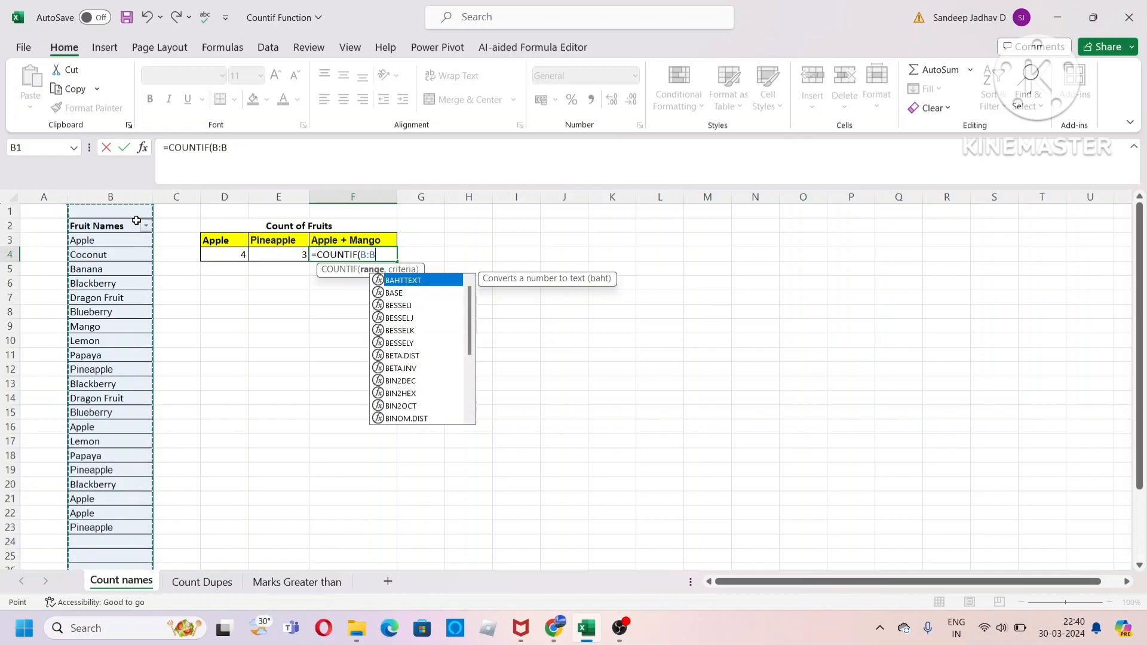
{"action": "type", "text": ","}
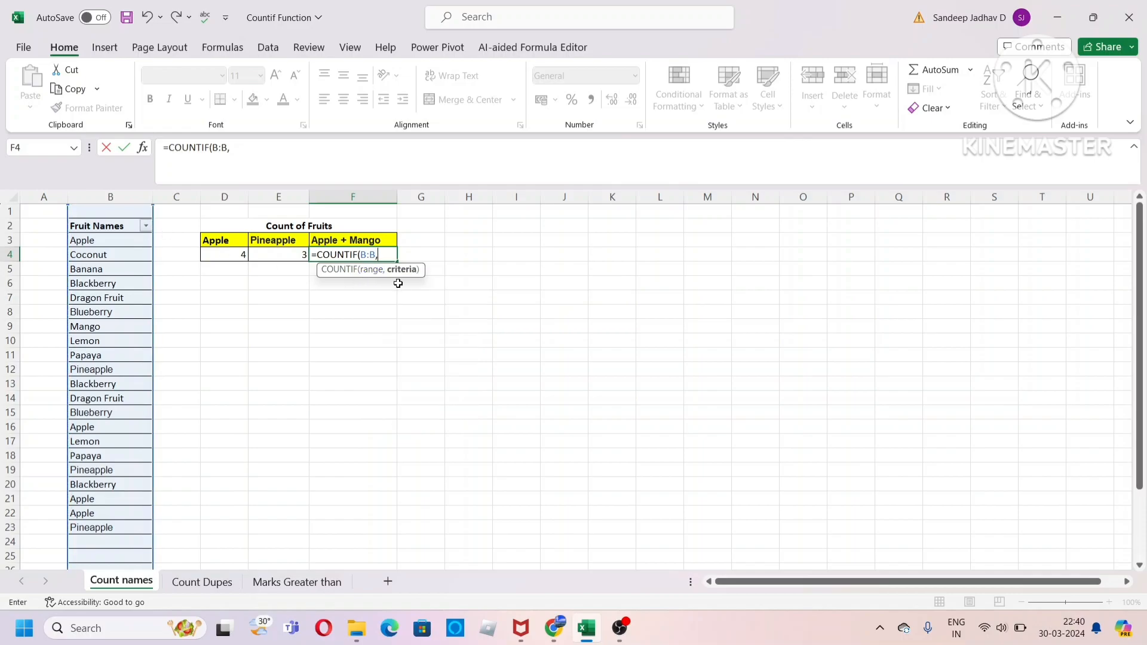
{"action": "type", "text": "\"Apple\")+"}
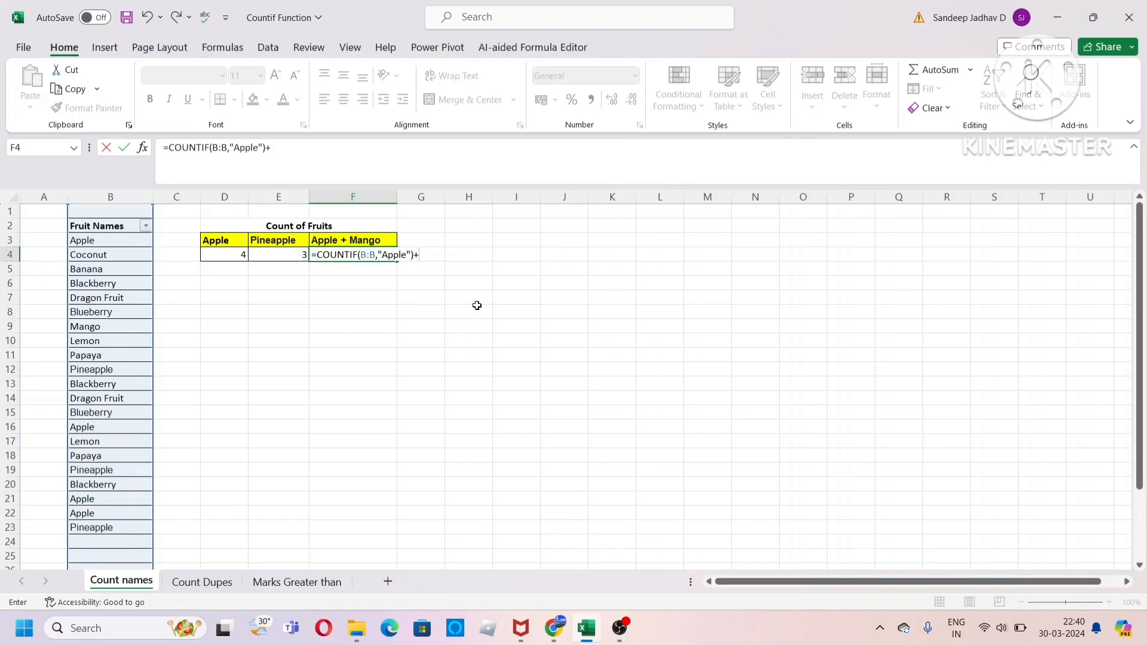
- Complete the F4 formula by adding COUNTIF(B:B,"Mango") as the second term
{"action": "type", "text": "coun"}
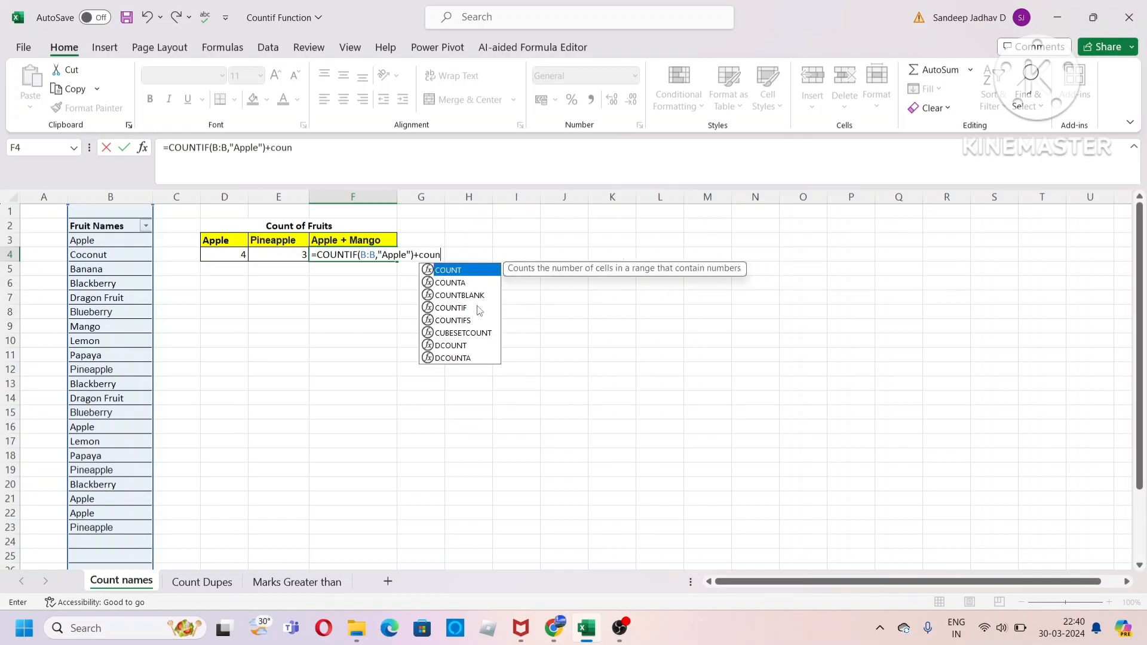
{"action": "type", "text": "if"}
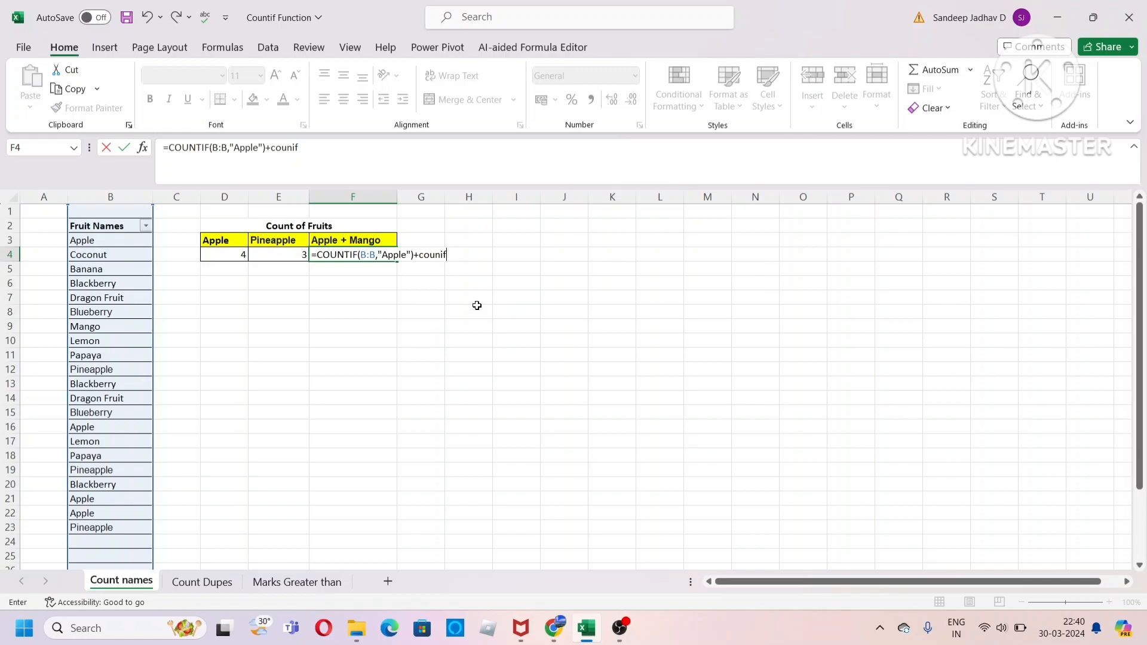
{"action": "key", "text": "BackSpace"}
{"action": "key", "text": "BackSpace"}
{"action": "type", "text": "tif"}
{"action": "key", "text": "Tab"}
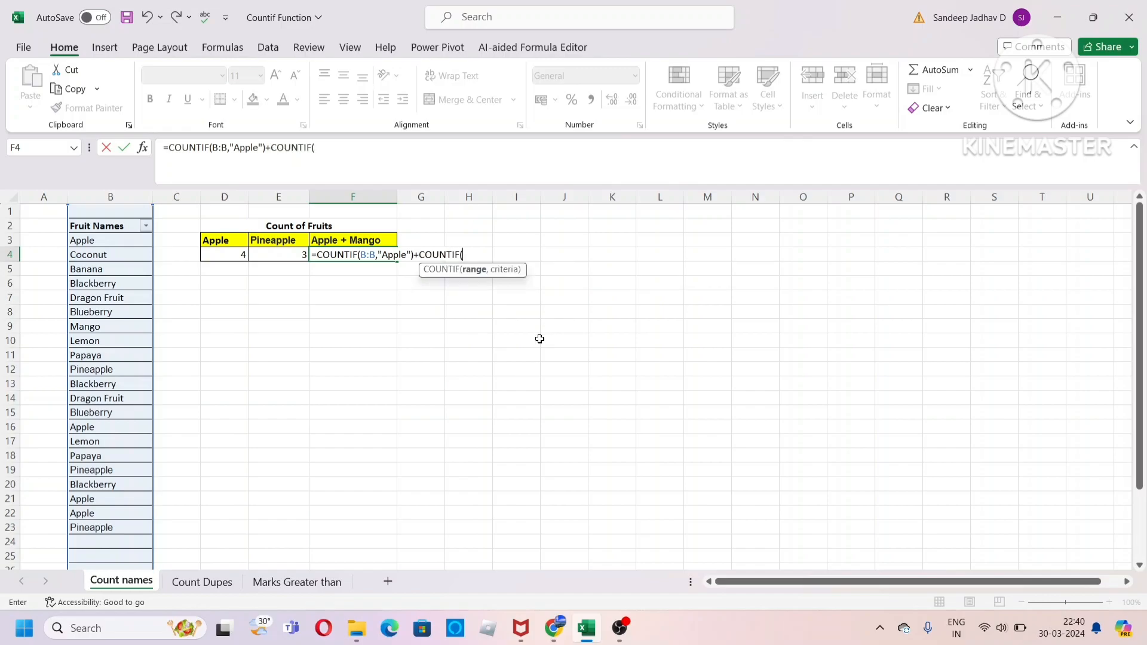
{"action": "left_click", "coordinate": [113, 196]}
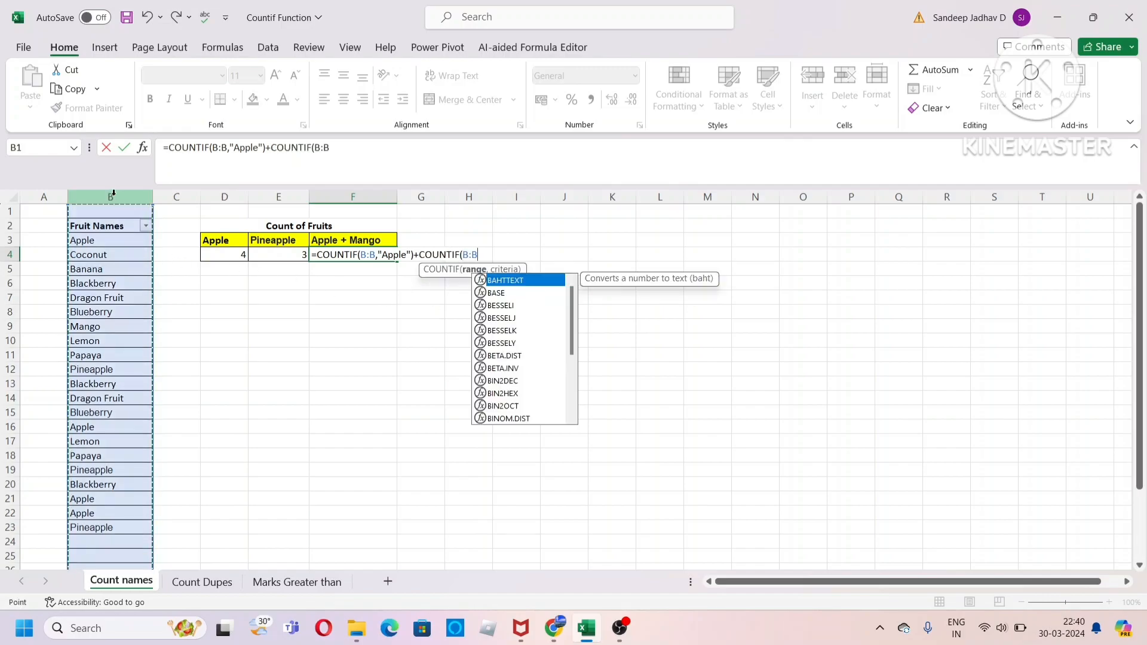
{"action": "type", "text": ","}
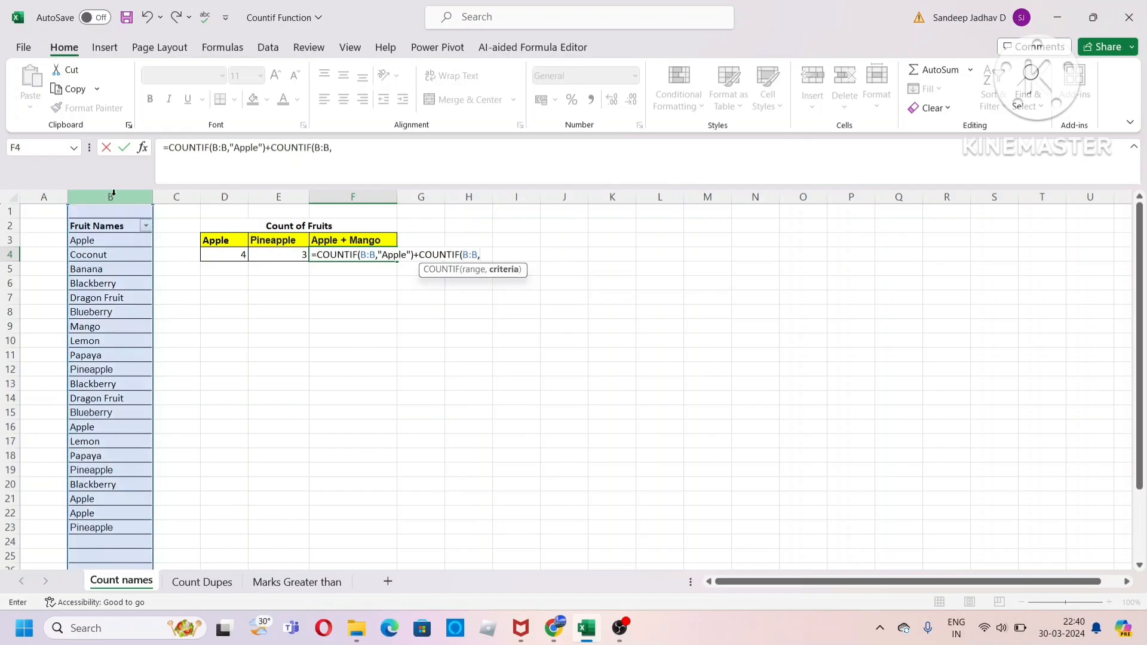
{"action": "type", "text": "\"Mango\")"}
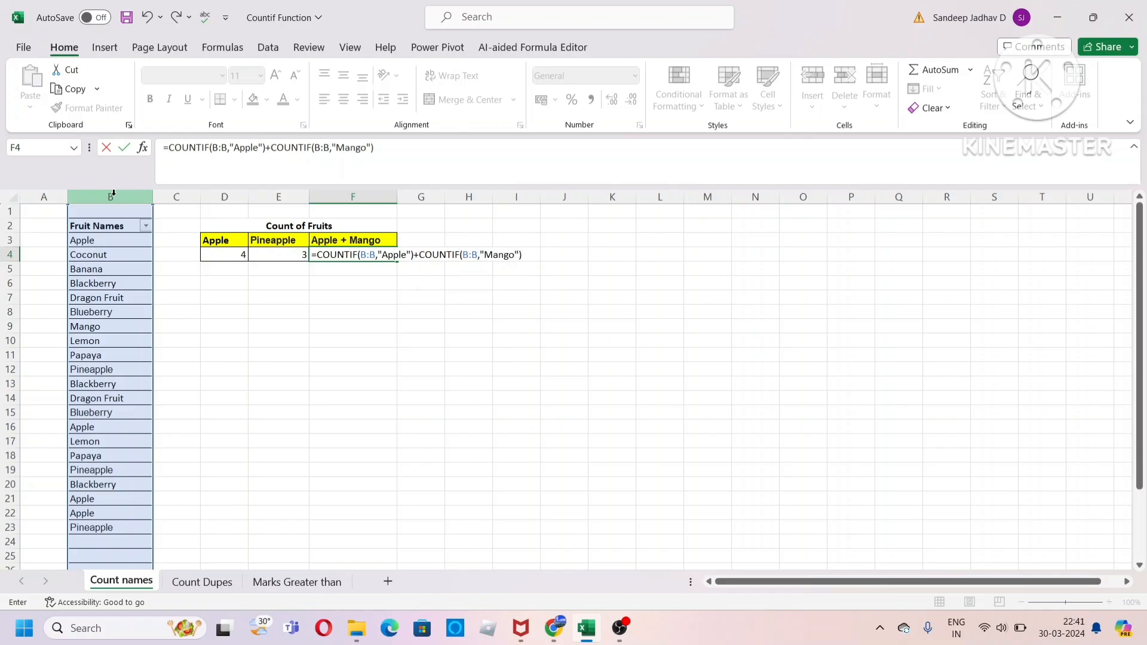
{"action": "key", "text": "Return"}
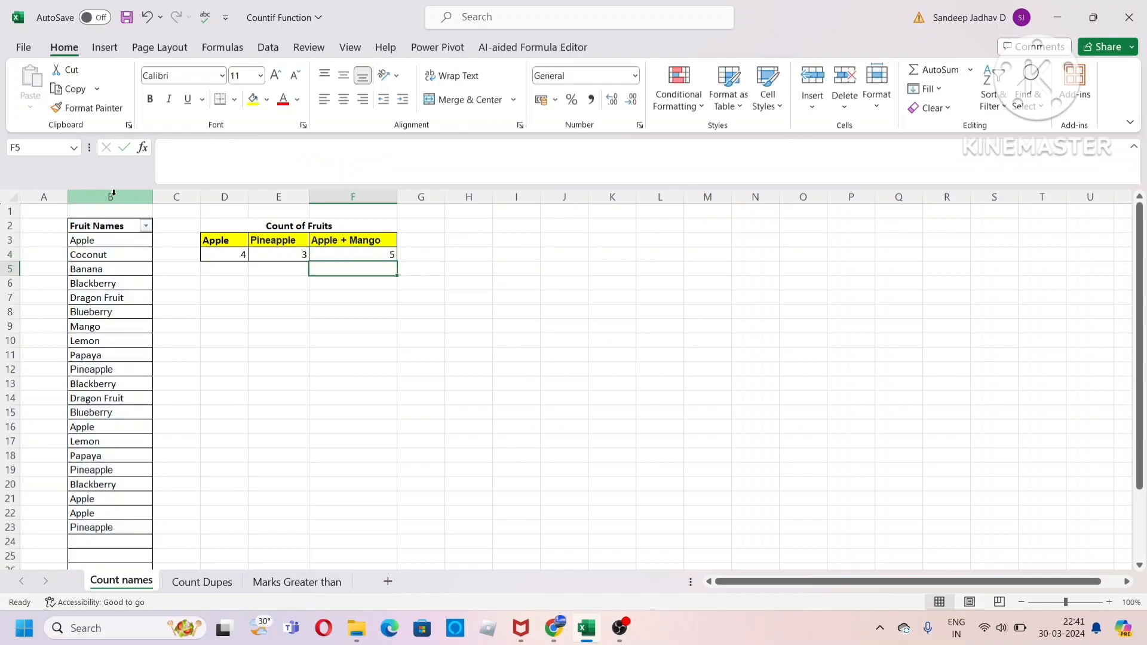
- Check the combined count by filtering the Fruit Names column to Apple and Mango, select the matching entries, and clear the filter
{"action": "left_click", "coordinate": [145, 225]}
{"action": "left_click", "coordinate": [66, 419]}
{"action": "left_click", "coordinate": [57, 432]}
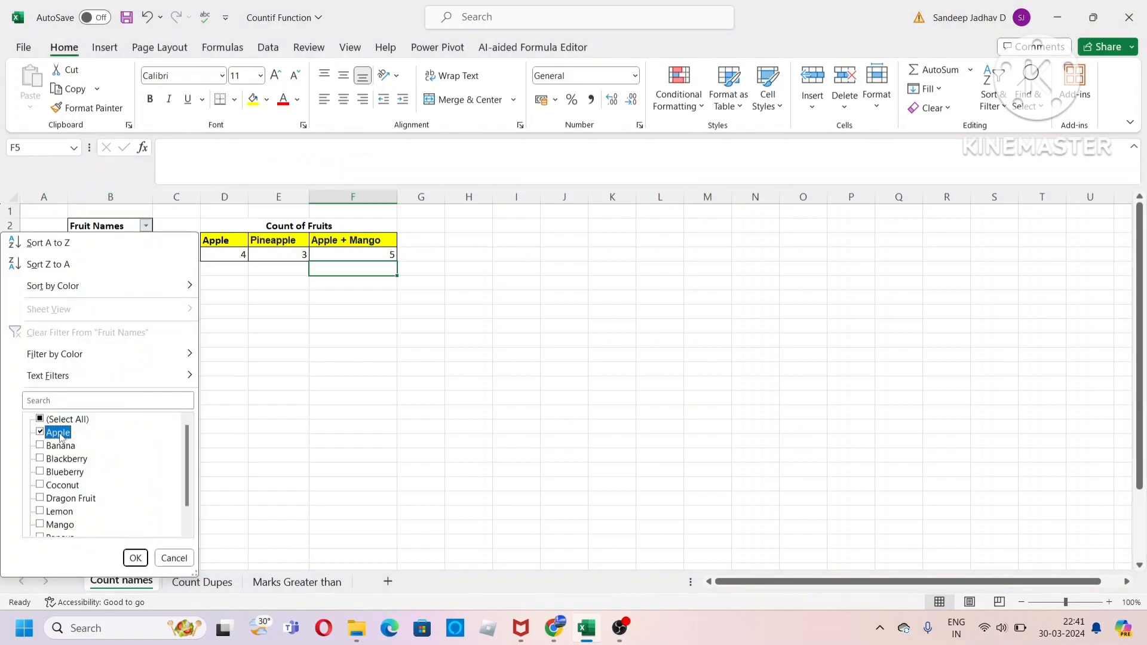
{"action": "scroll", "coordinate": [131, 471], "scroll_direction": "down", "scroll_amount": 1}
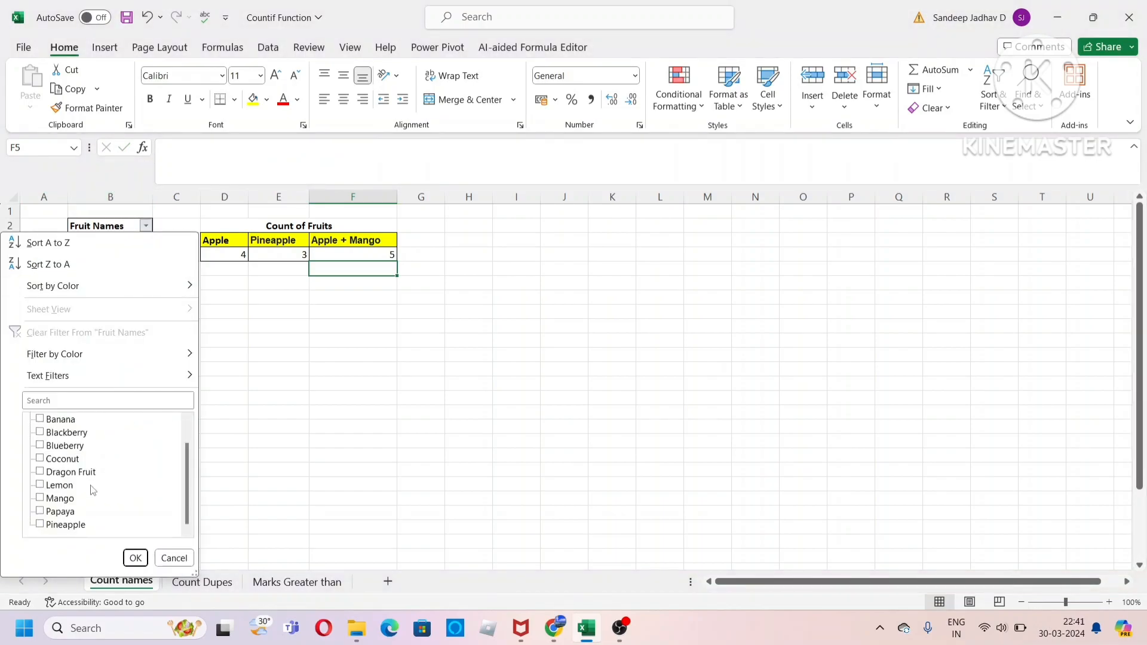
{"action": "left_click", "coordinate": [71, 499]}
{"action": "left_click", "coordinate": [137, 558]}
{"action": "left_click_drag", "start_coordinate": [108, 241], "coordinate": [108, 297]}
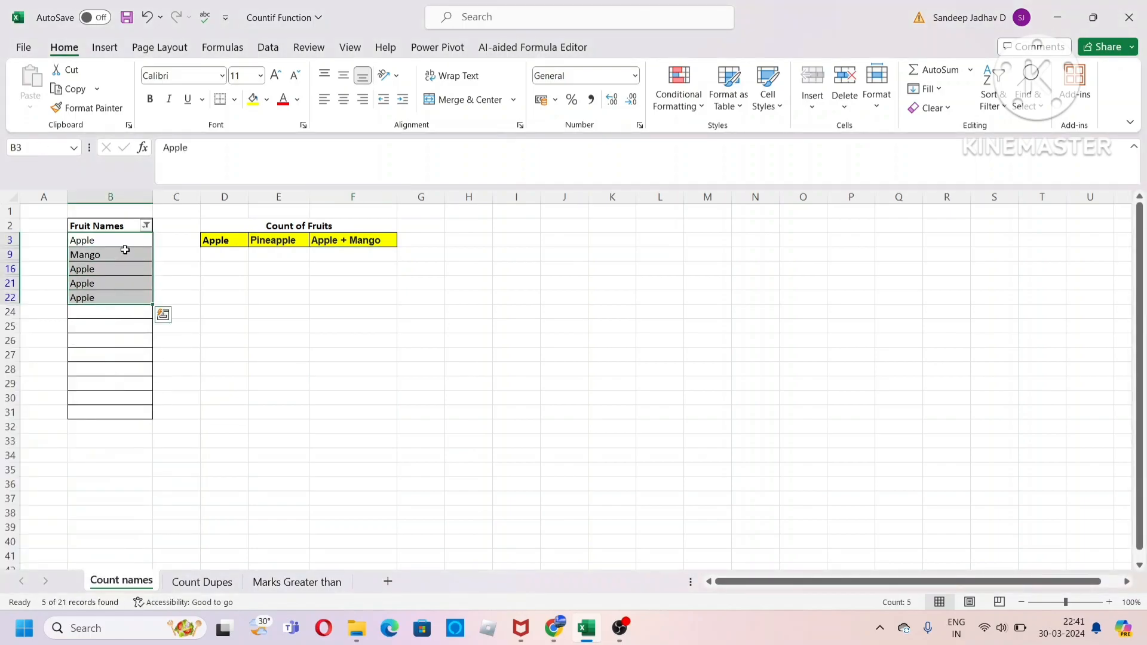
{"action": "left_click", "coordinate": [125, 223]}
{"action": "key", "text": "alt+d"}
{"action": "key", "text": "f"}
{"action": "key", "text": "s"}
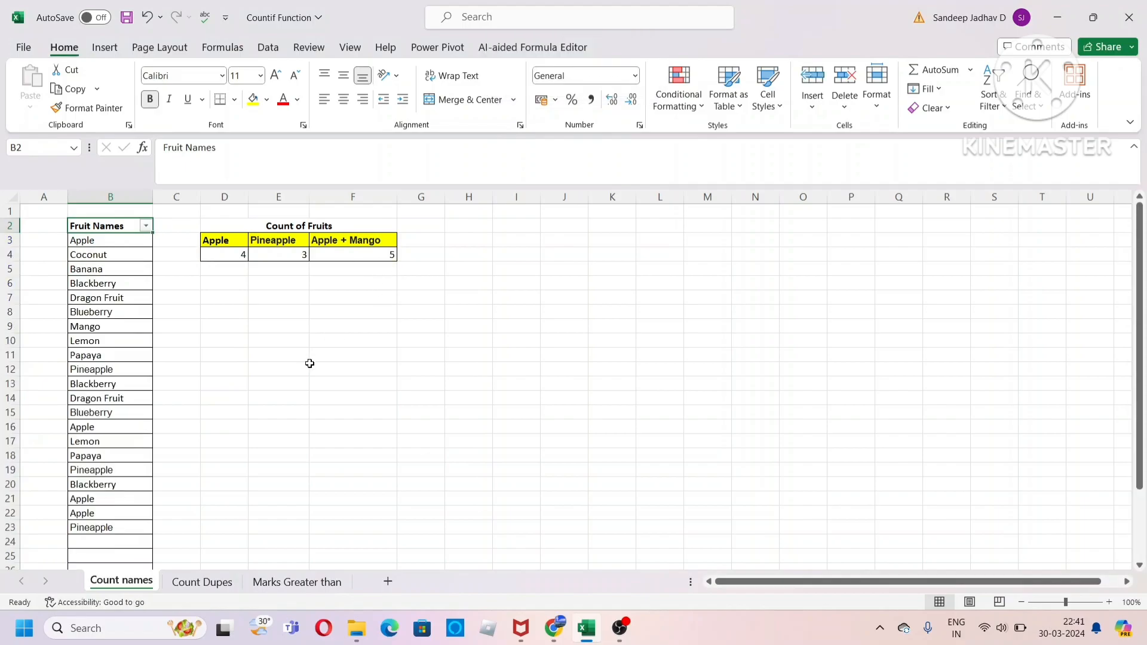
- Add Mango in cell B24 and Apple in cell B25 at the end of the Fruit Names list, and review the counts
{"action": "left_click", "coordinate": [118, 546]}
{"action": "type", "text": "Ma"}
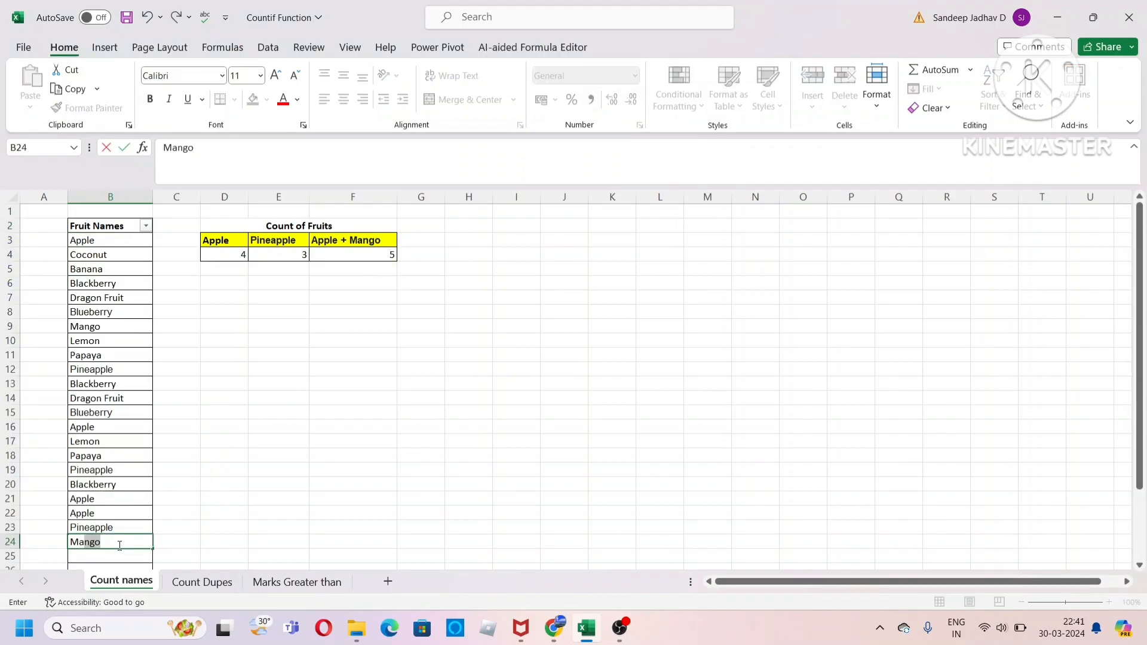
{"action": "type", "text": "ngo"}
{"action": "key", "text": "Return"}
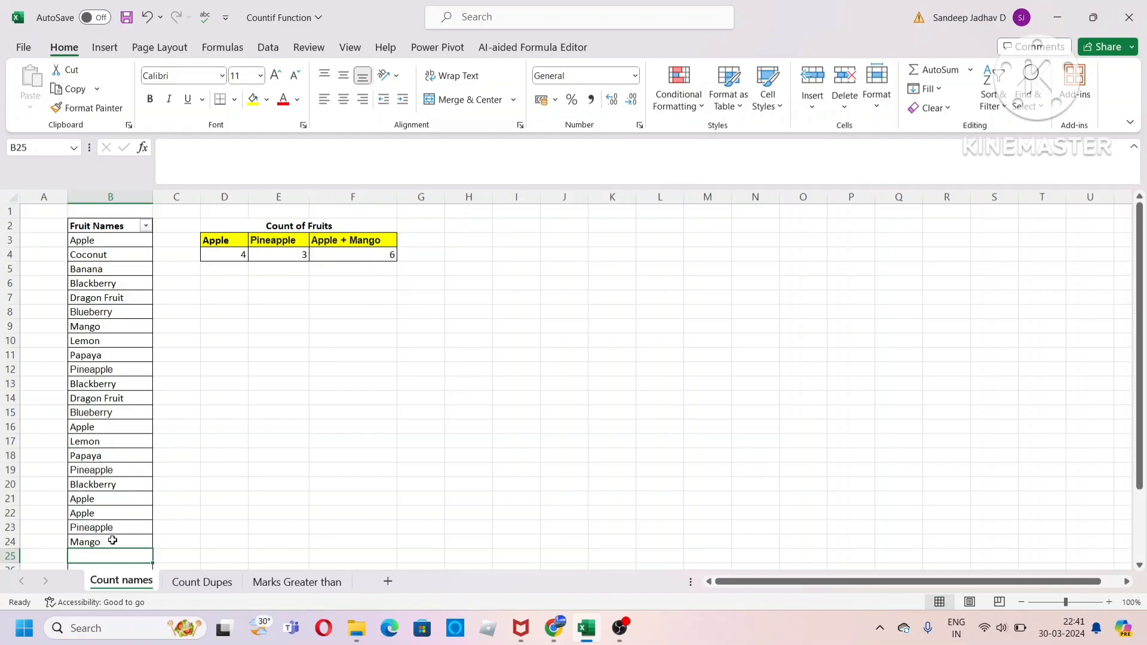
{"action": "type", "text": "Apple"}
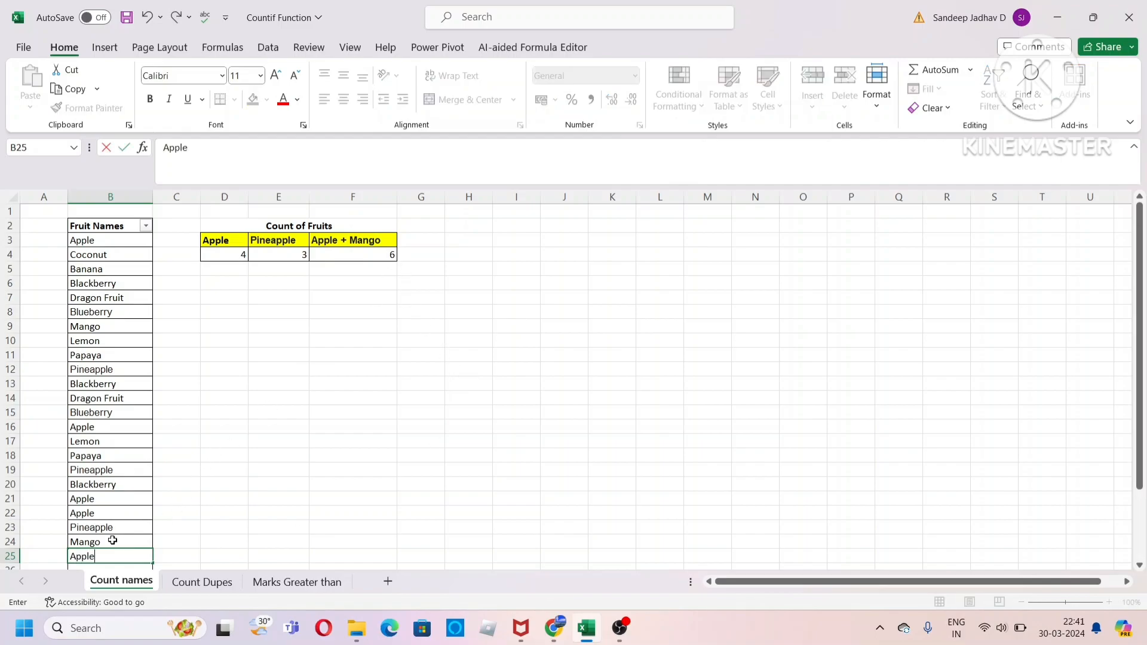
{"action": "key", "text": "Return"}
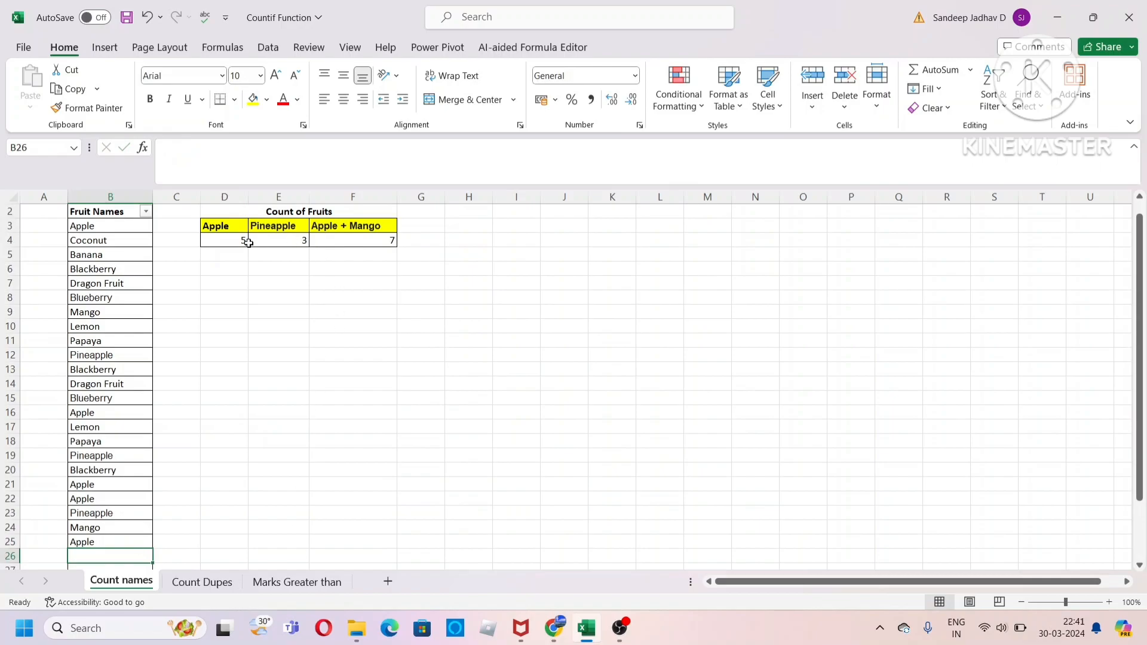
{"action": "scroll", "coordinate": [248, 289], "scroll_direction": "up", "scroll_amount": 1}
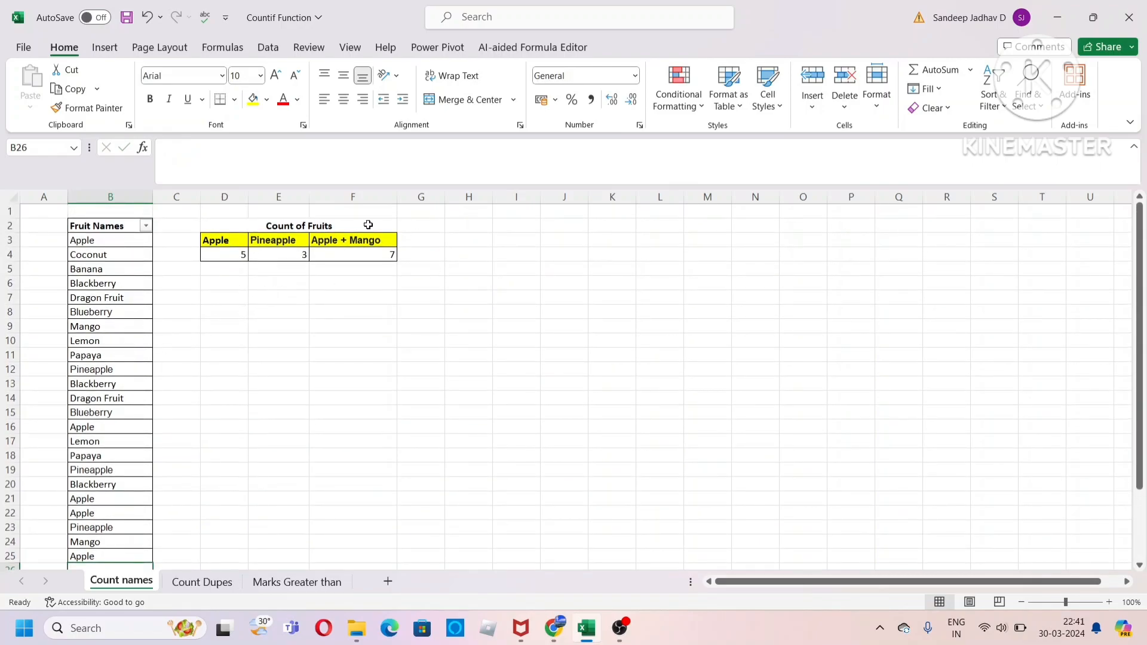
{"action": "scroll", "coordinate": [83, 460], "scroll_direction": "down", "scroll_amount": 3}
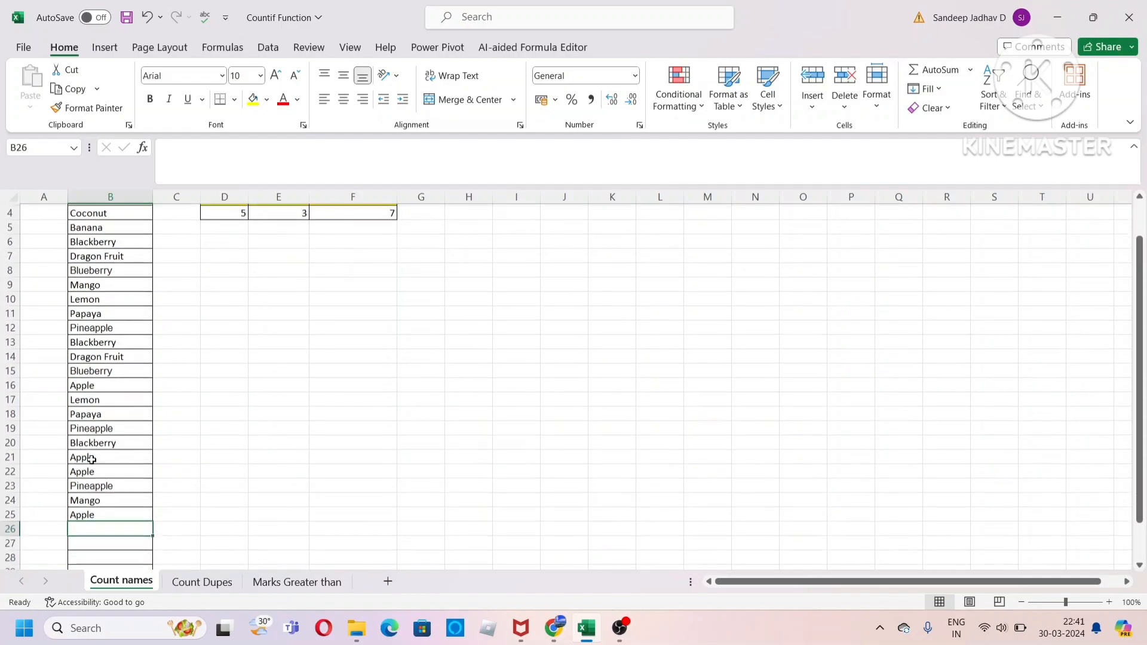
{"action": "scroll", "coordinate": [132, 495], "scroll_direction": "up", "scroll_amount": 3}
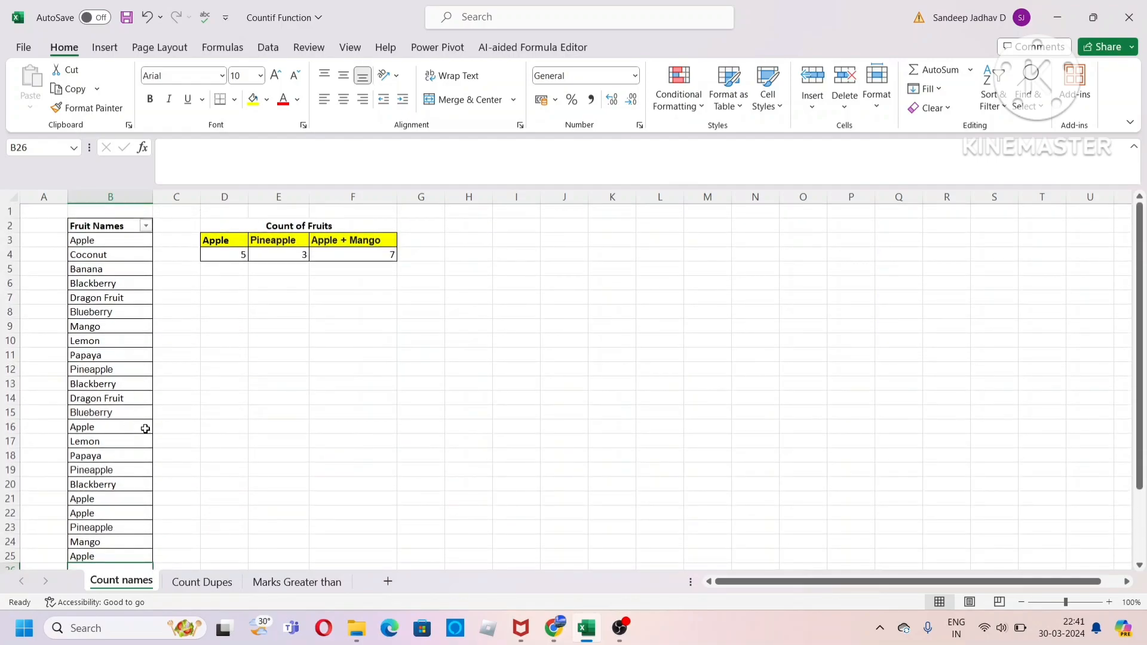
- Switch to the Count Dupes sheet and look through the Cities list for repeated names
{"action": "left_click", "coordinate": [183, 584]}
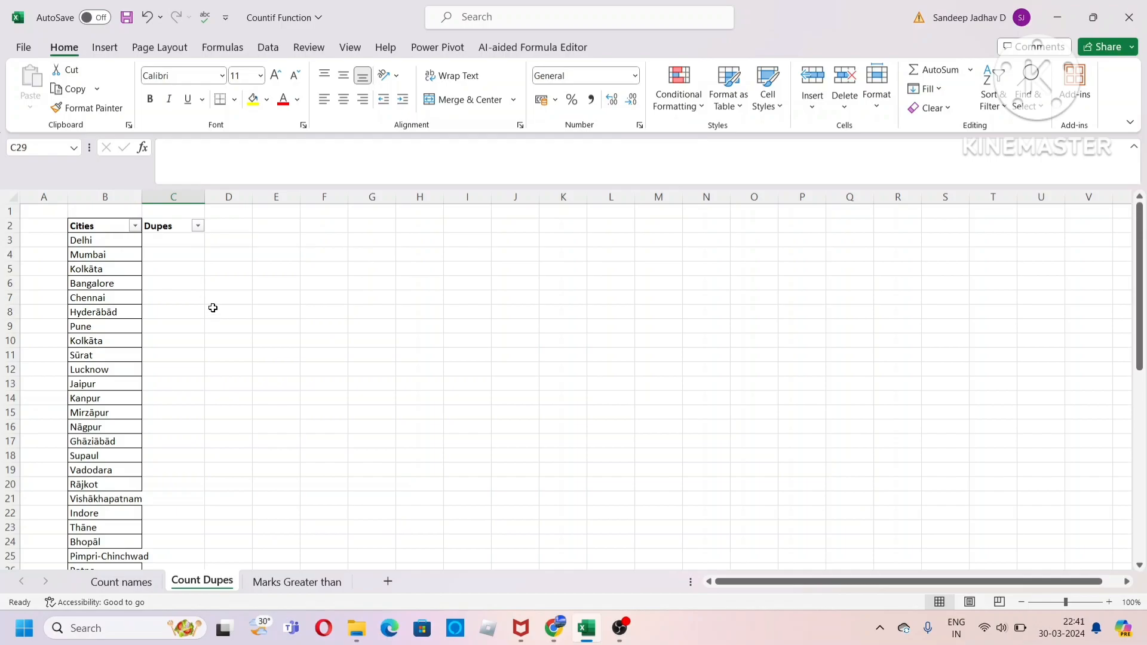
{"action": "scroll", "coordinate": [118, 328], "scroll_direction": "down", "scroll_amount": 4}
{"action": "scroll", "coordinate": [118, 323], "scroll_direction": "up", "scroll_amount": 4}
{"action": "left_click", "coordinate": [108, 355]}
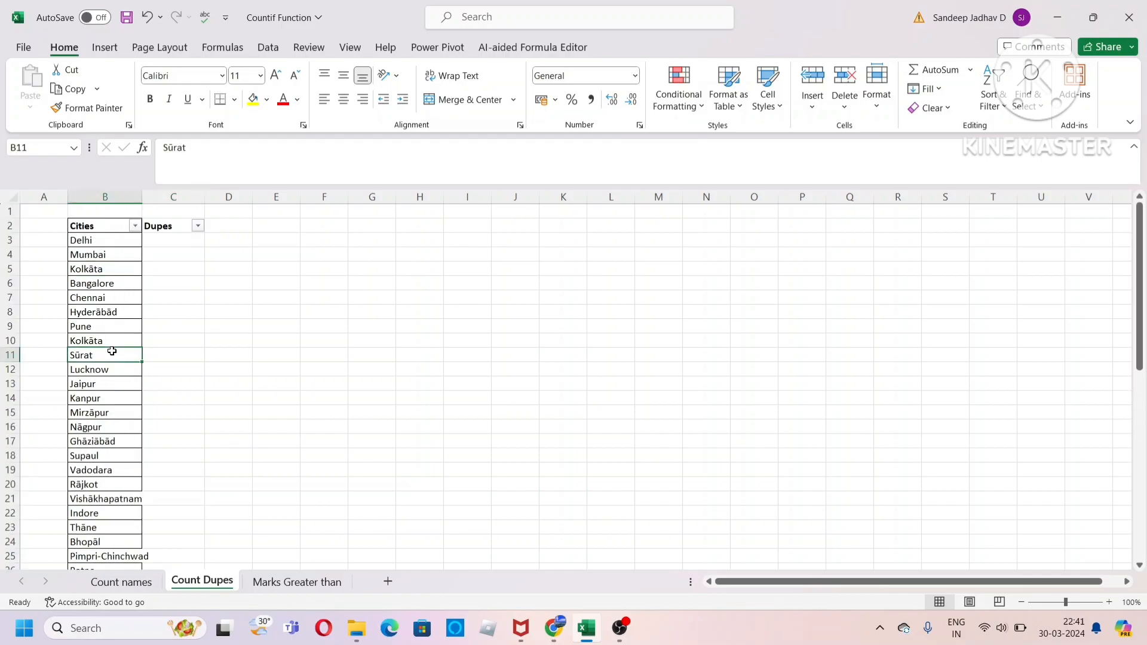
{"action": "scroll", "coordinate": [102, 378], "scroll_direction": "down", "scroll_amount": 4}
{"action": "scroll", "coordinate": [102, 377], "scroll_direction": "down", "scroll_amount": 7}
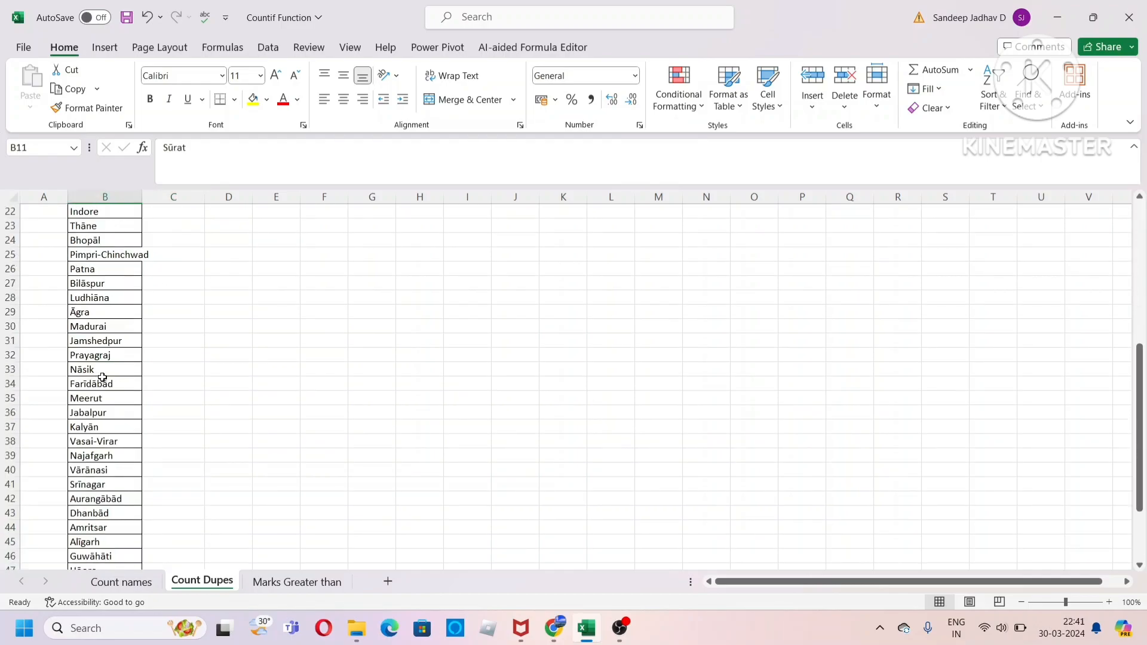
{"action": "scroll", "coordinate": [102, 378], "scroll_direction": "up", "scroll_amount": 11}
{"action": "left_click", "coordinate": [103, 270]}
{"action": "left_click", "coordinate": [108, 326]}
{"action": "left_click", "coordinate": [103, 384]}
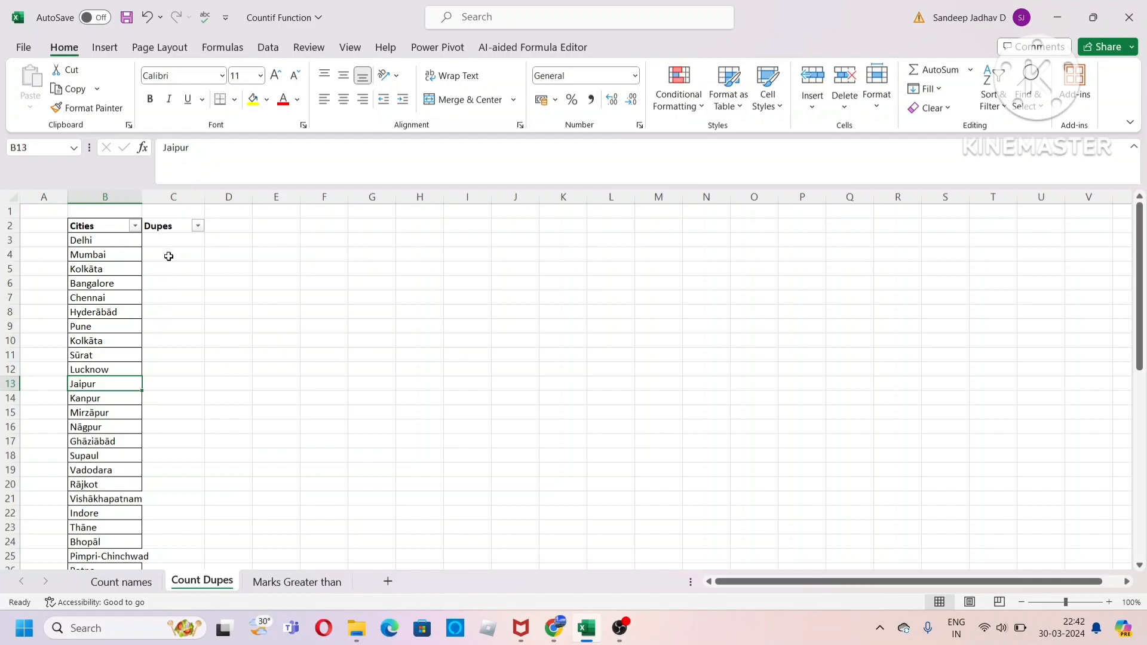
- Enter =COUNTIF(B:B,B3) in cell C3 under the Dupes heading to count how often the first city occurs
{"action": "left_click", "coordinate": [160, 240]}
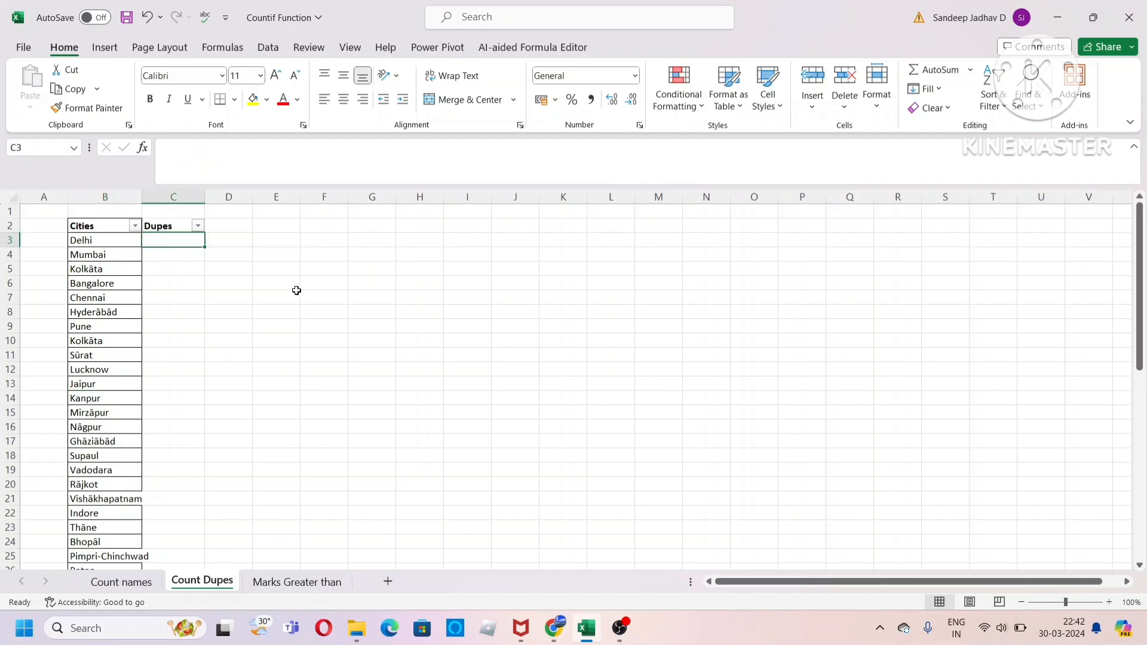
{"action": "type", "text": "="}
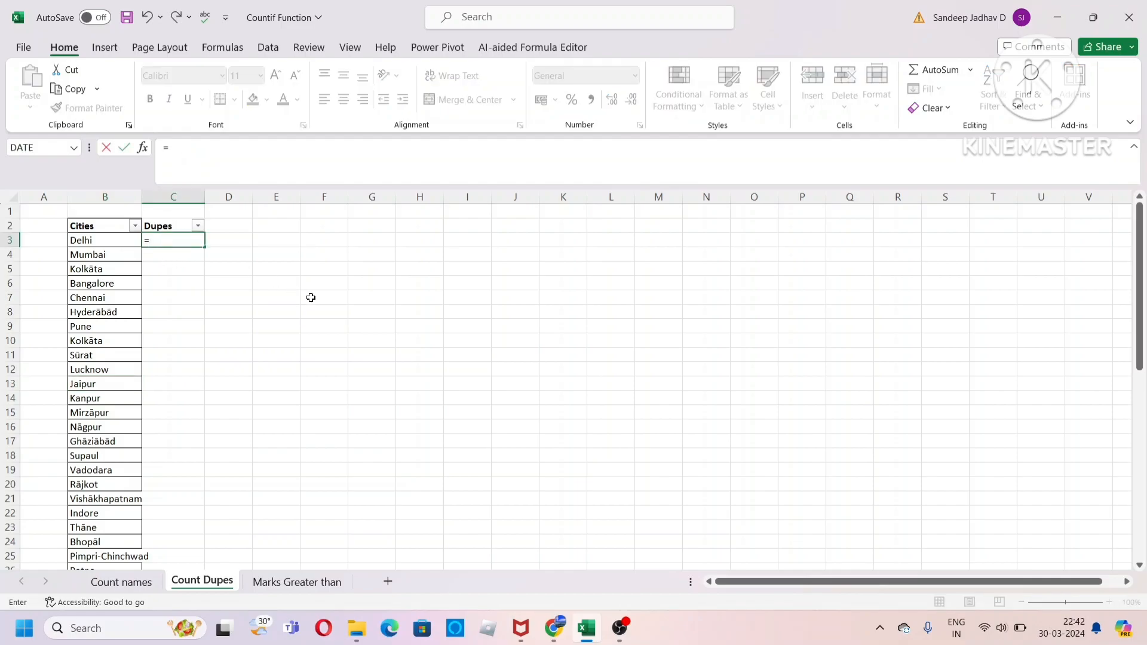
{"action": "type", "text": "cou"}
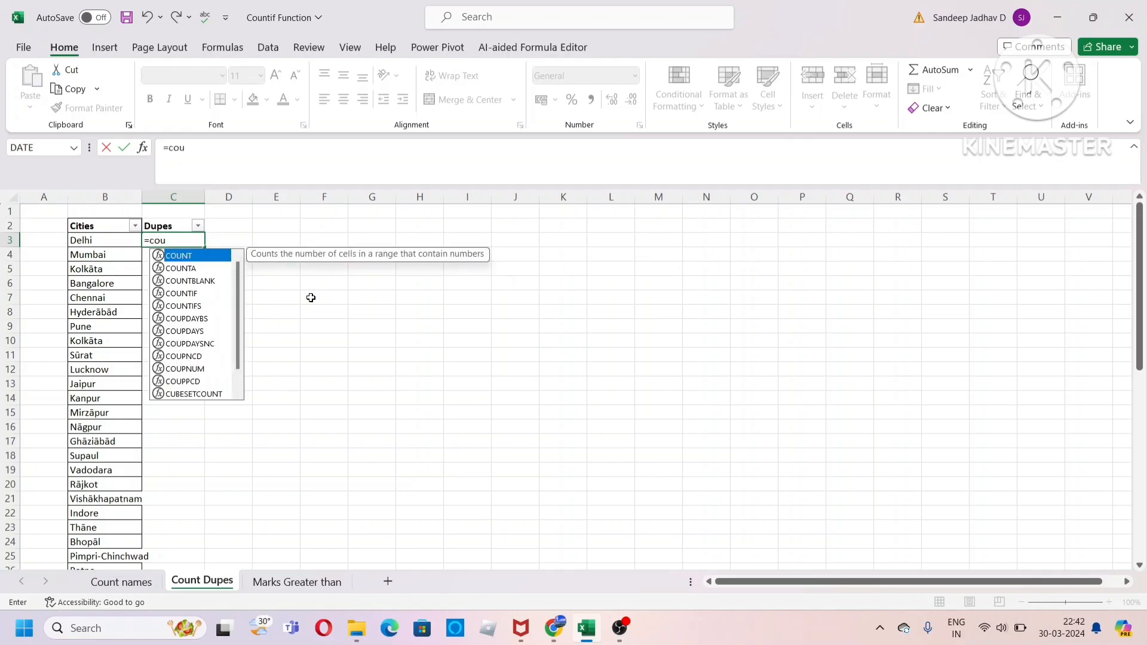
{"action": "type", "text": "ntif"}
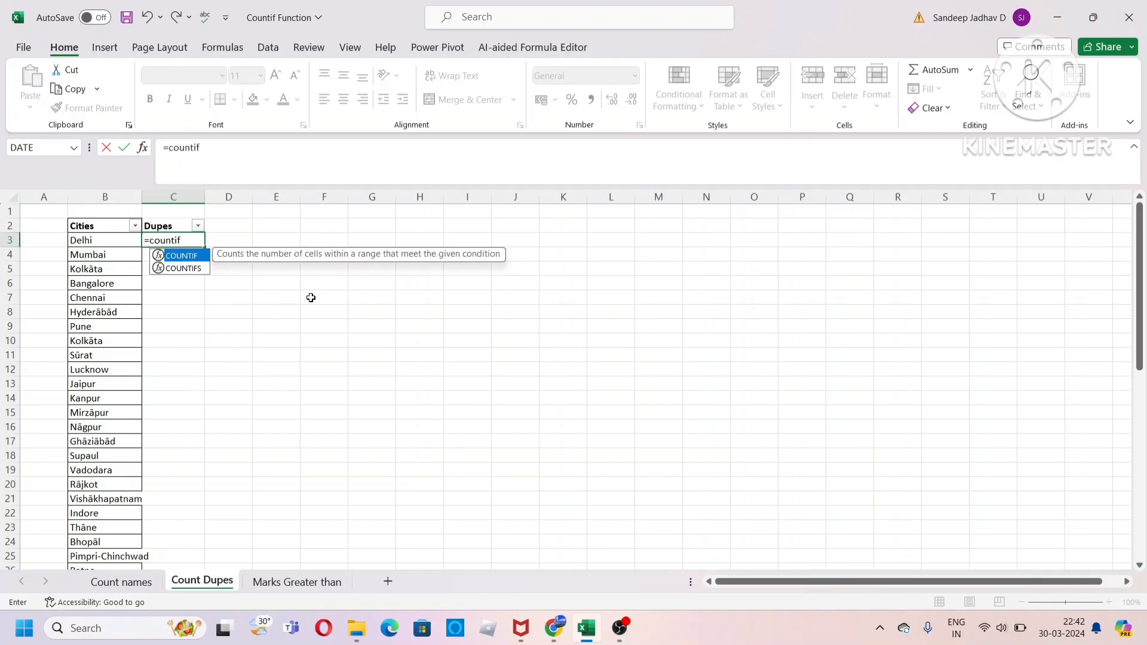
{"action": "key", "text": "Tab"}
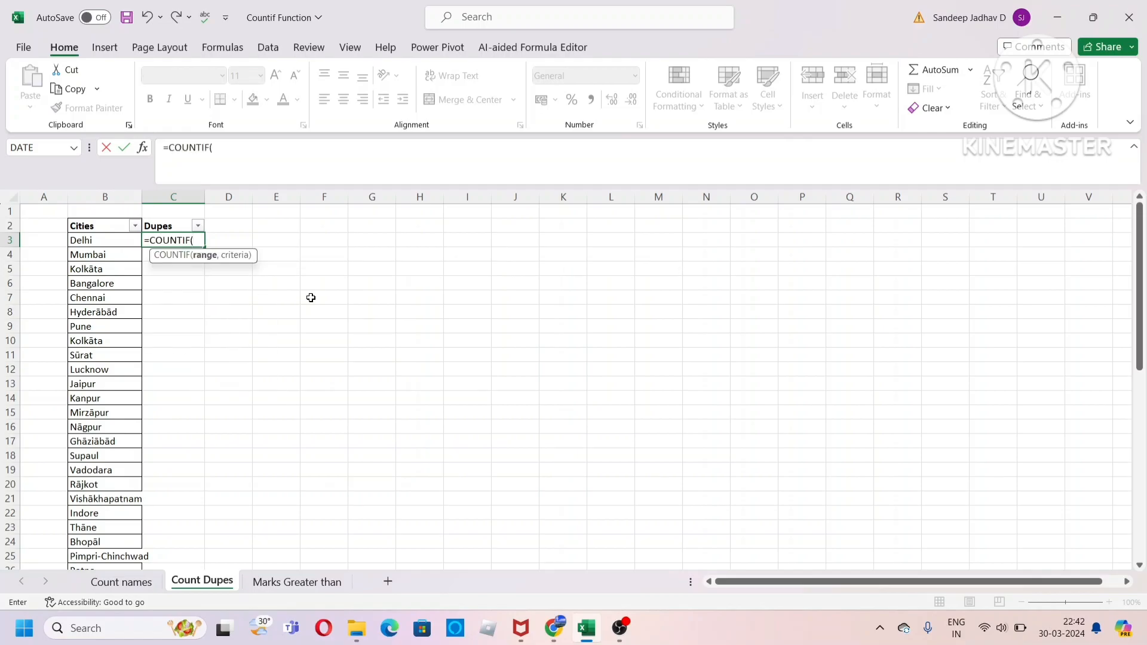
{"action": "left_click", "coordinate": [108, 194]}
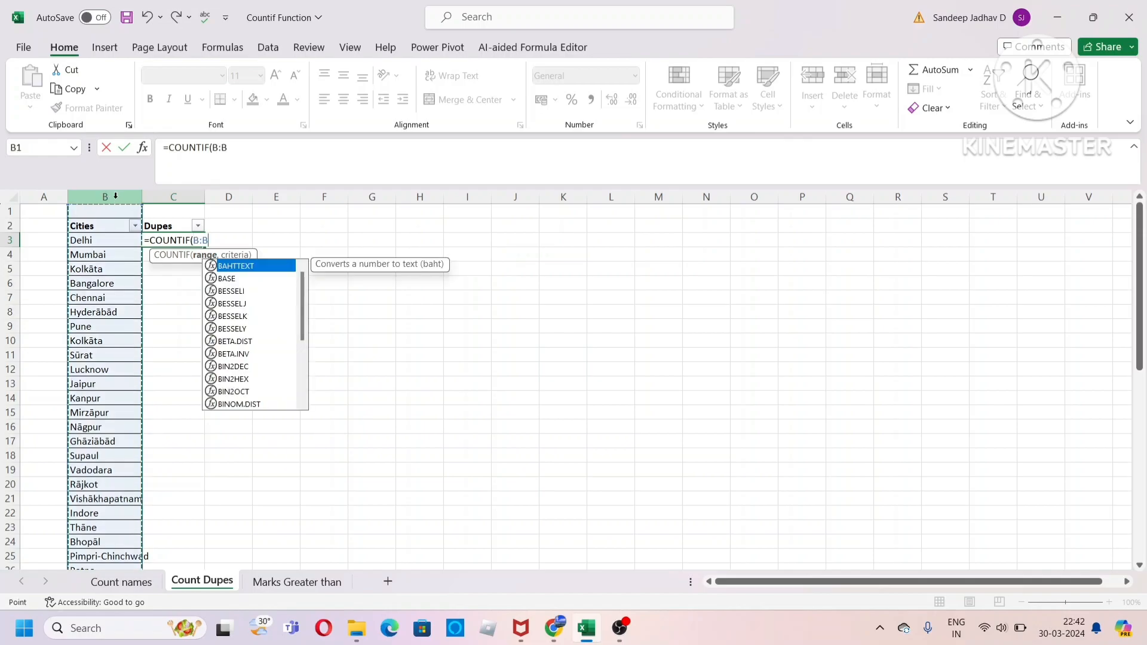
{"action": "type", "text": ","}
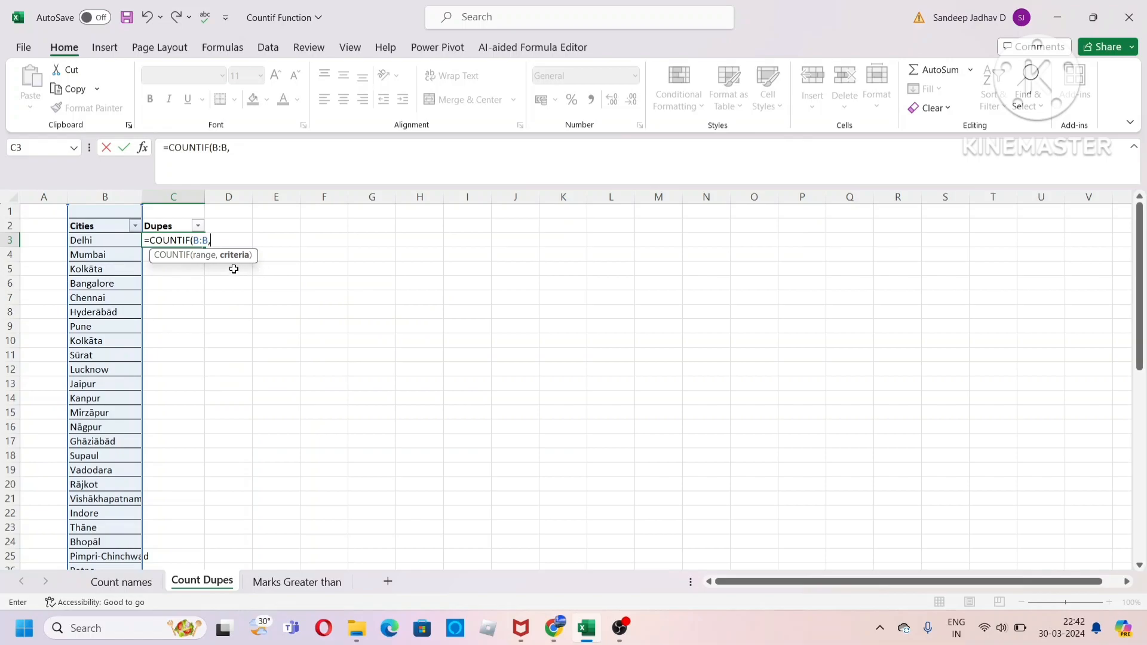
{"action": "left_click", "coordinate": [105, 238]}
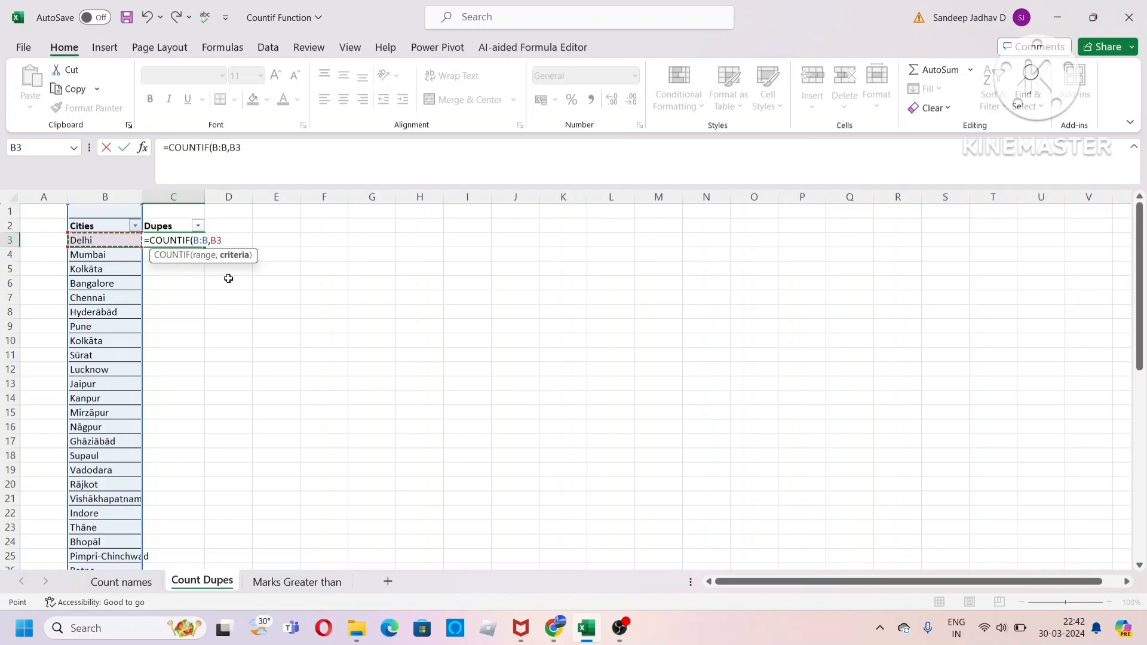
{"action": "type", "text": ")"}
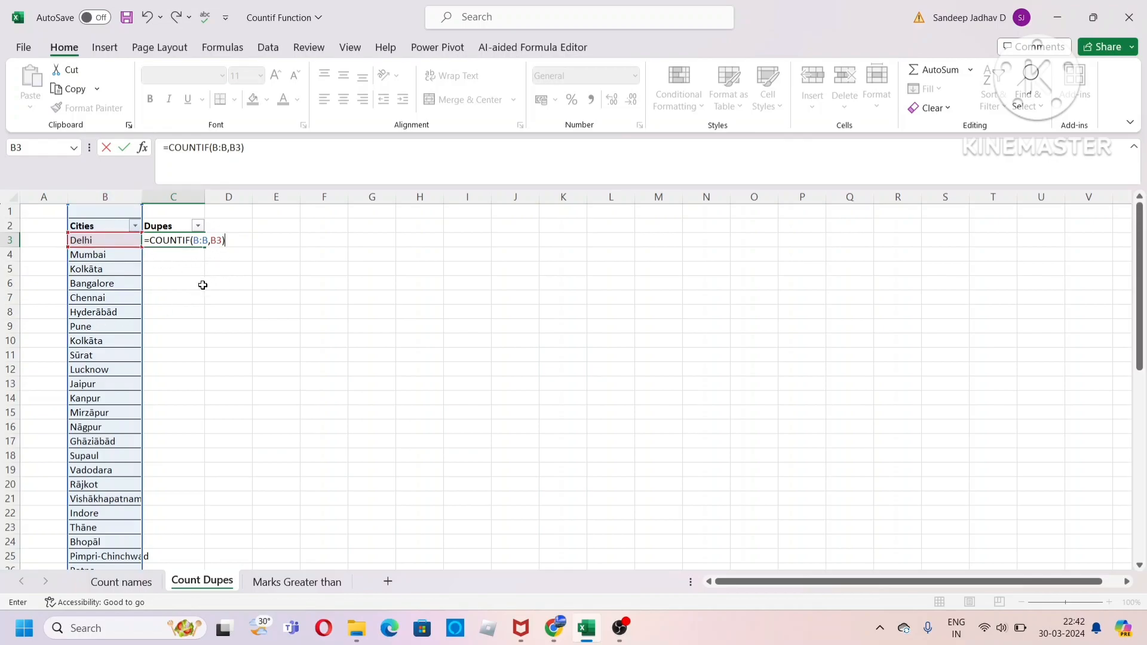
{"action": "key", "text": "Return"}
- Fill the COUNTIF formula from C3 down the Dupes column to the last city in row 53
{"action": "left_click", "coordinate": [174, 238]}
{"action": "left_click", "coordinate": [95, 327]}
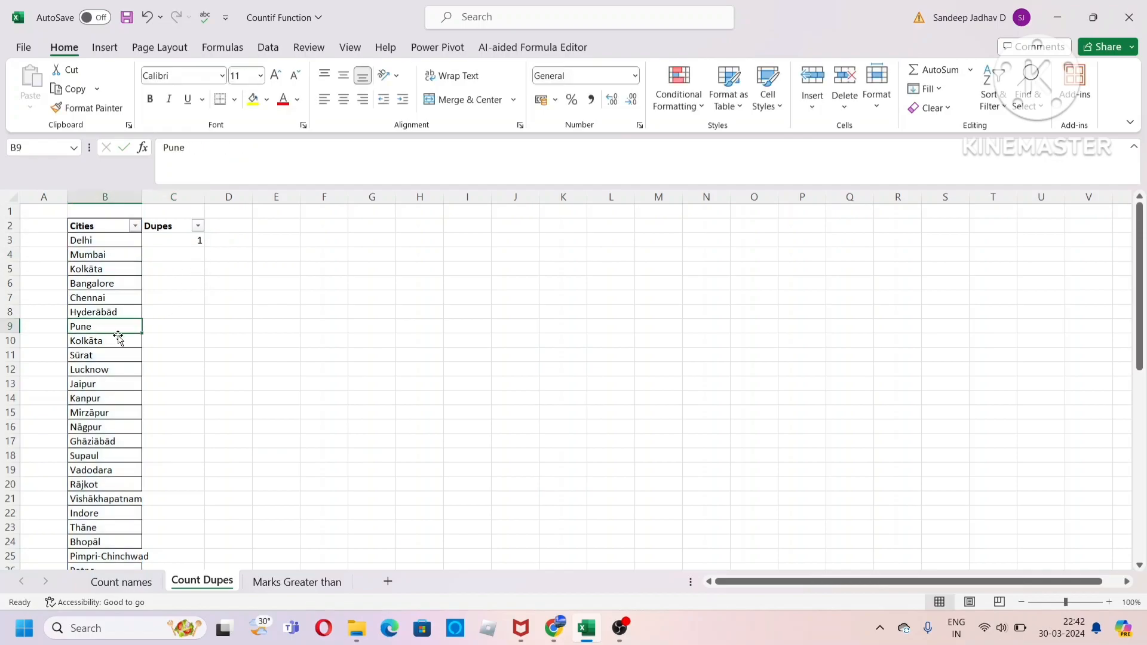
{"action": "left_click", "coordinate": [181, 237]}
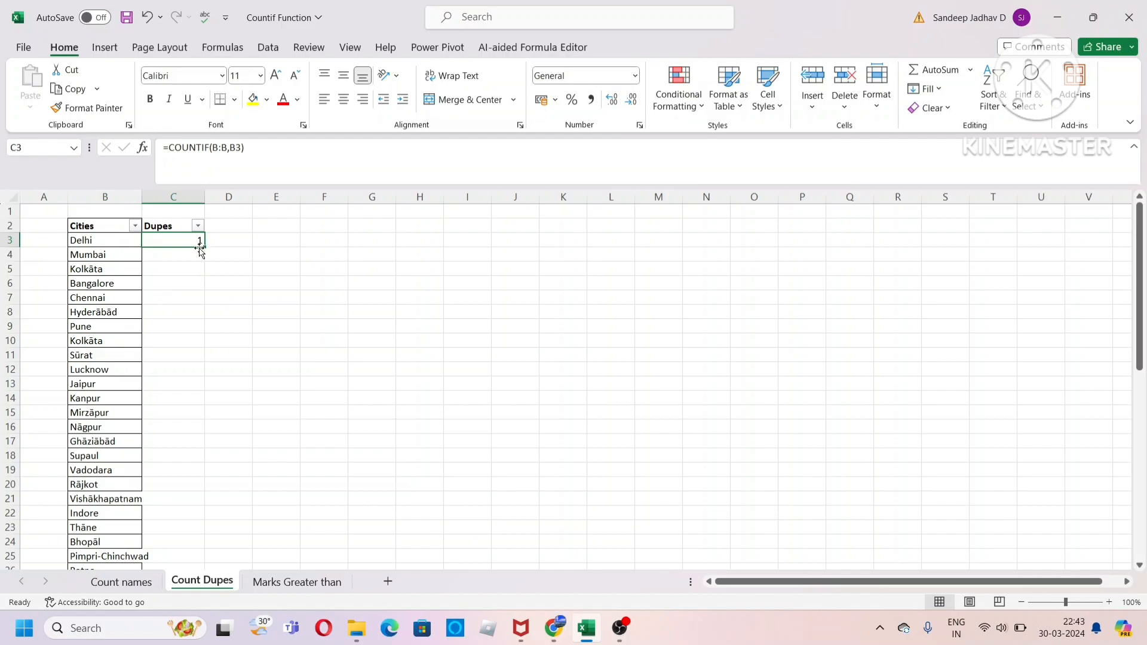
{"action": "left_click", "coordinate": [113, 302]}
{"action": "key", "text": "ctrl+Down"}
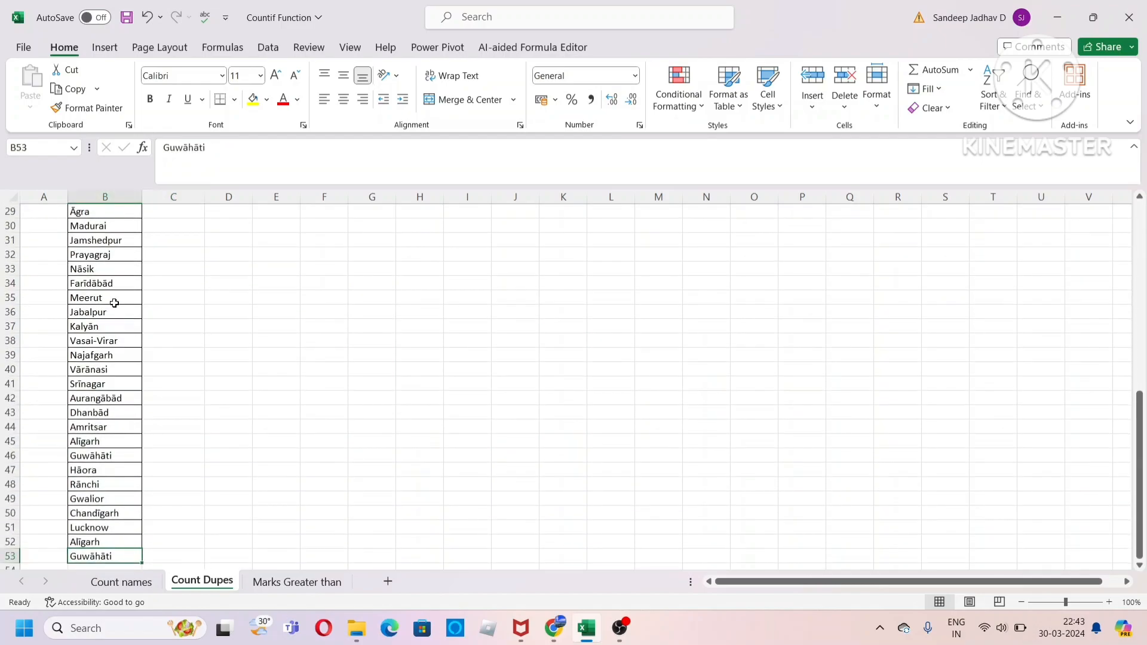
{"action": "key", "text": "Right"}
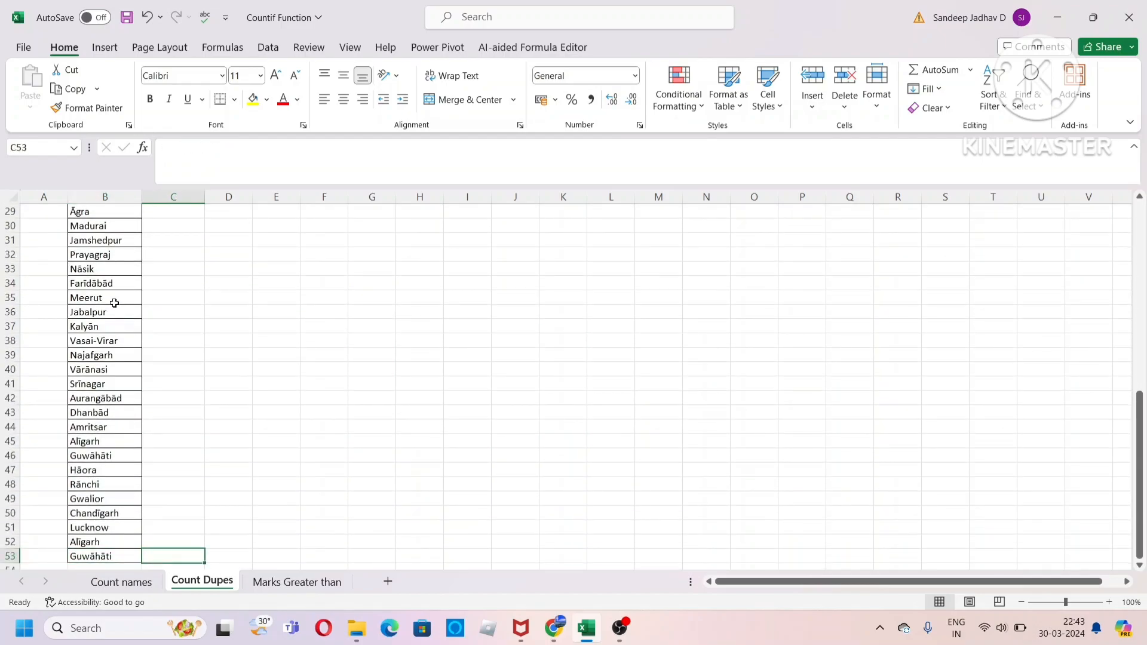
{"action": "key", "text": "ctrl+shift+Up"}
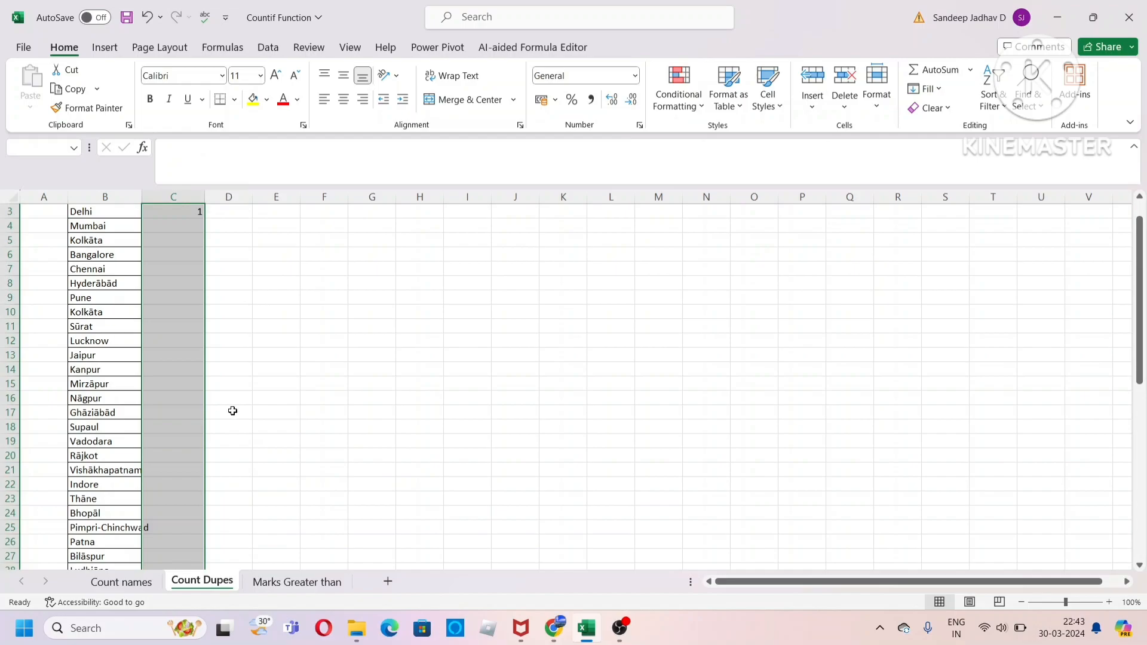
{"action": "scroll", "coordinate": [195, 435], "scroll_direction": "up", "scroll_amount": 1}
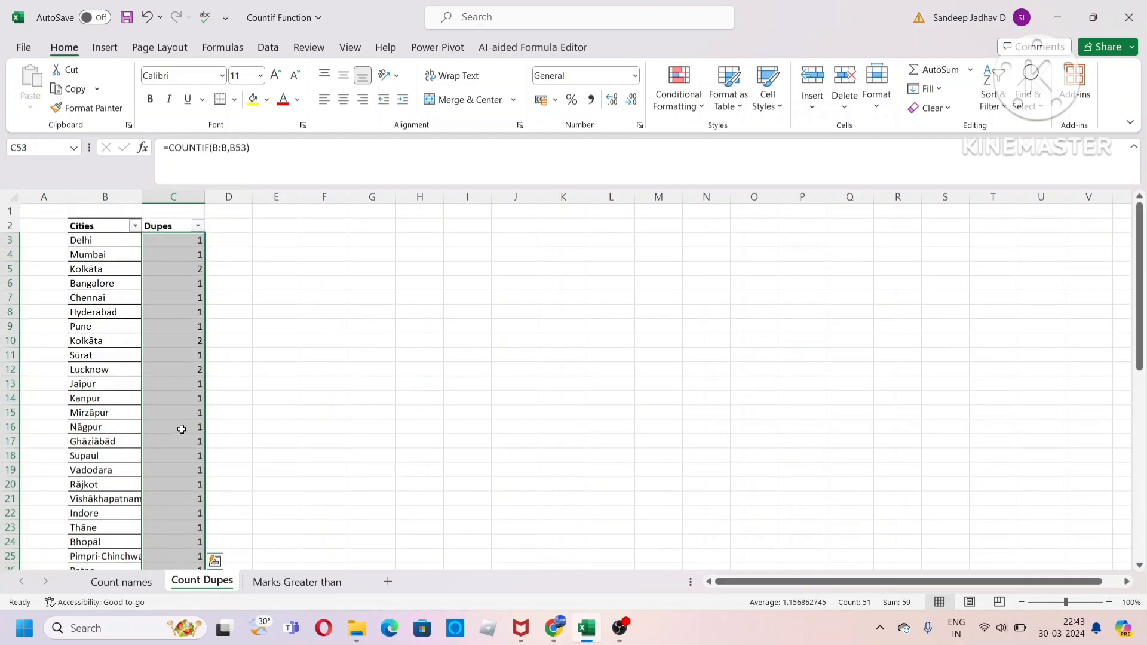
- Compare the counts in the Dupes column with the city names beside them
{"action": "left_click", "coordinate": [174, 267]}
{"action": "left_click", "coordinate": [175, 300]}
{"action": "left_click", "coordinate": [104, 301]}
{"action": "left_click", "coordinate": [104, 330]}
{"action": "left_click", "coordinate": [106, 371]}
{"action": "left_click", "coordinate": [179, 329]}
{"action": "left_click", "coordinate": [116, 346]}
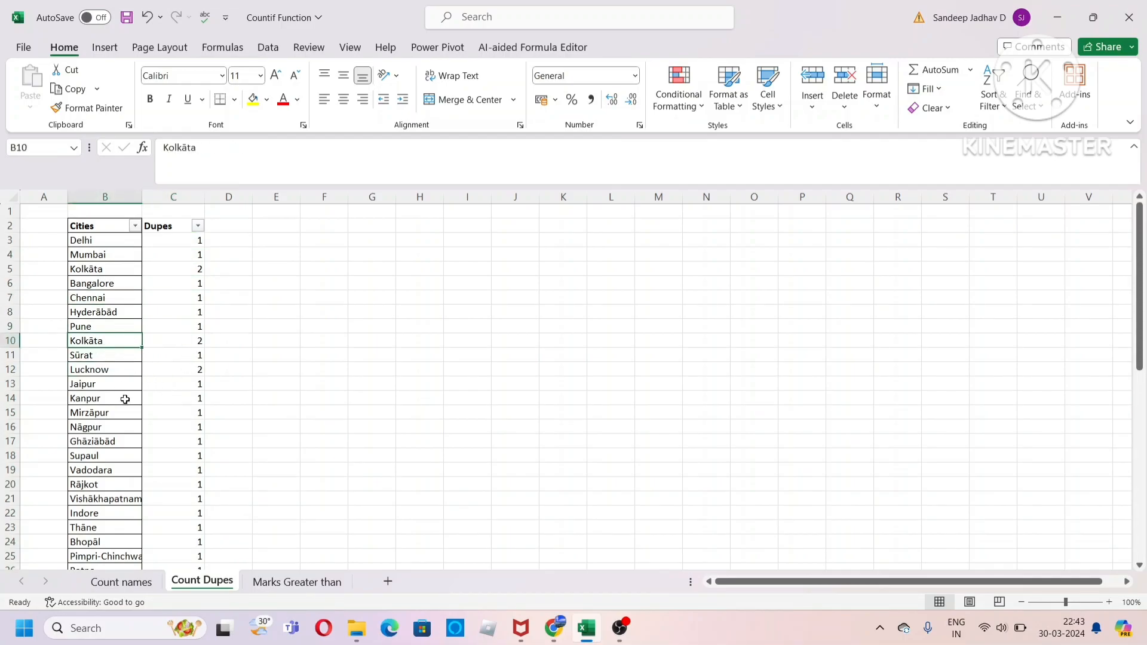
- Check the Kolkāta count by filtering the Cities column with the search text "kol", and undo the filter
{"action": "left_click", "coordinate": [135, 225]}
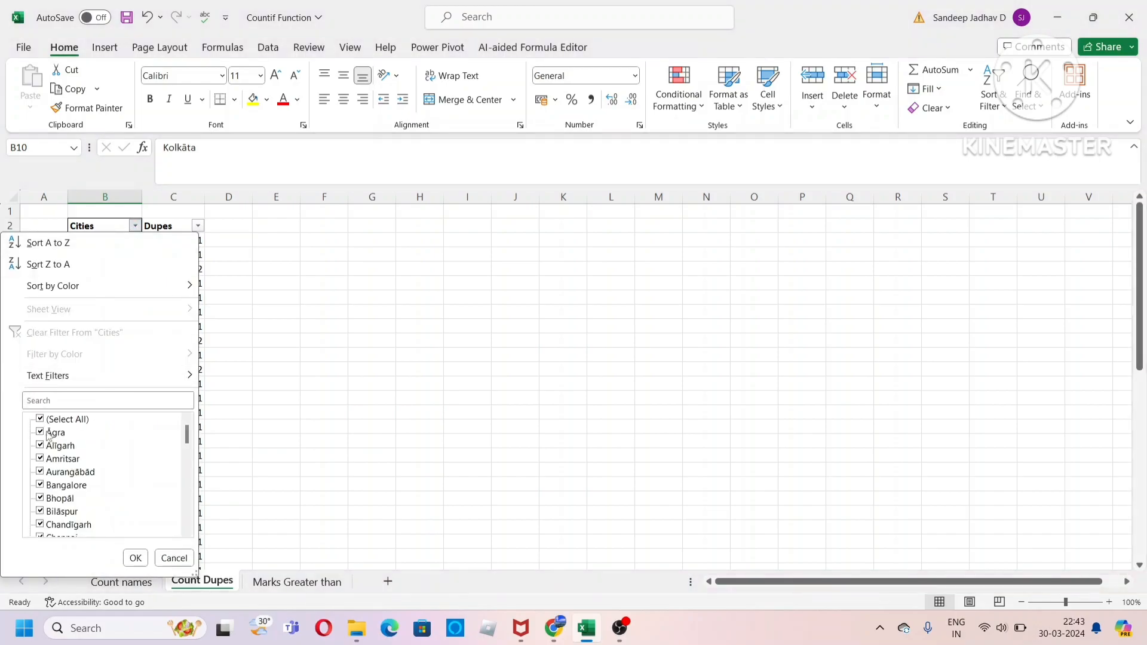
{"action": "left_click", "coordinate": [61, 401]}
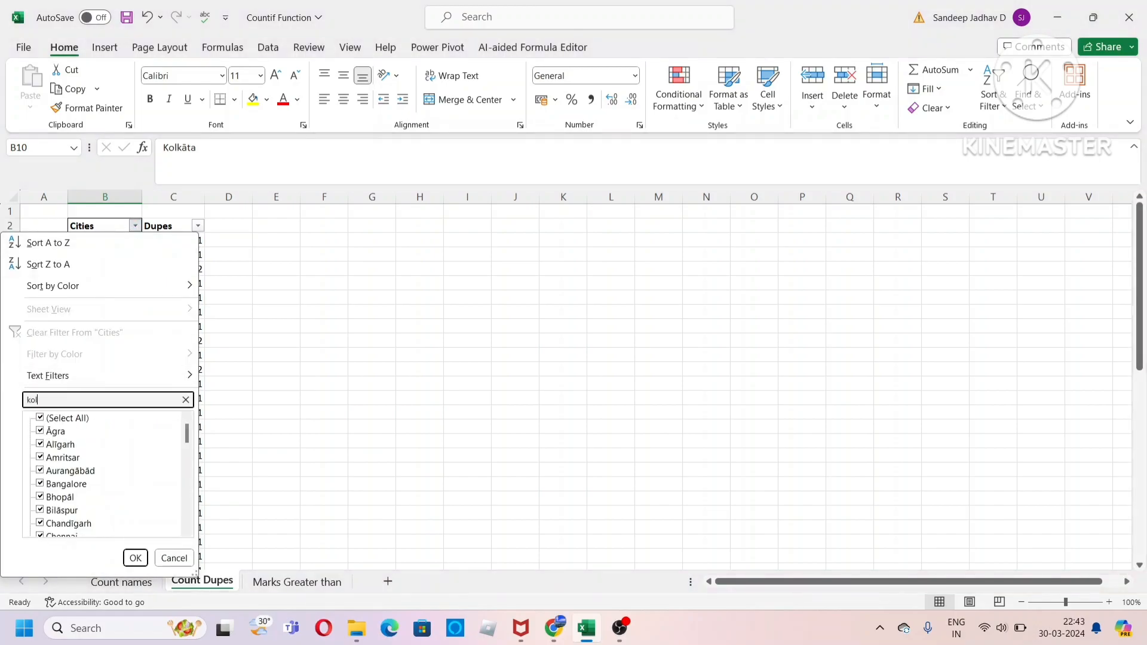
{"action": "left_click", "coordinate": [136, 558]}
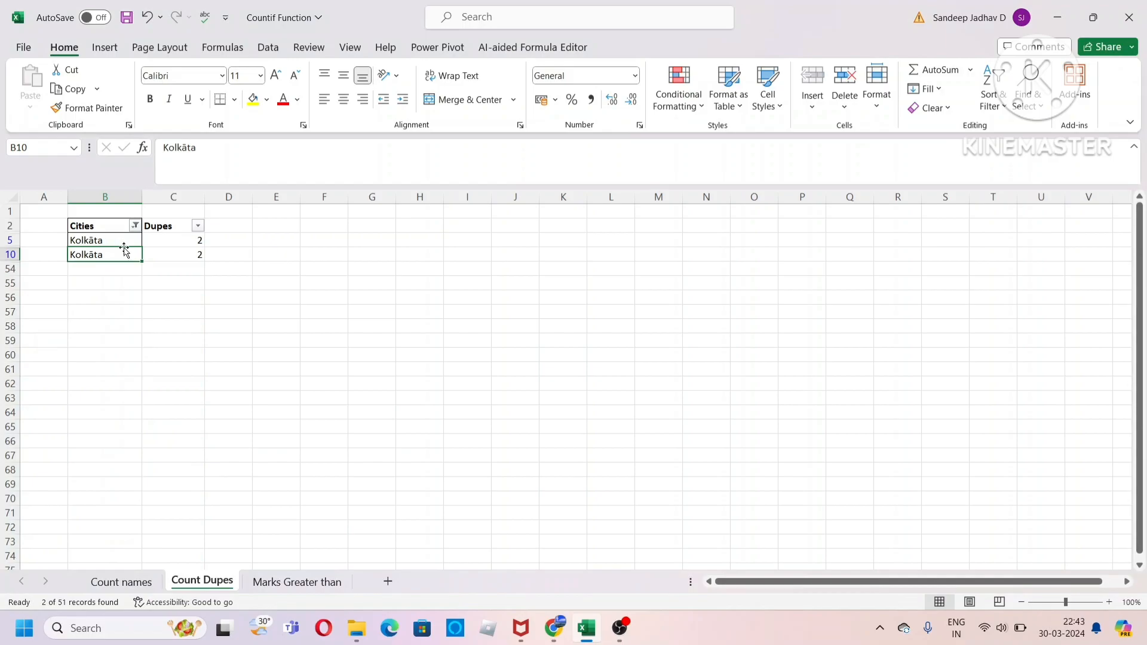
{"action": "key", "text": "ctrl+z"}
- Filter the Dupes column to show only cities with a count of 2, and select the filtered city names
{"action": "left_click", "coordinate": [198, 226]}
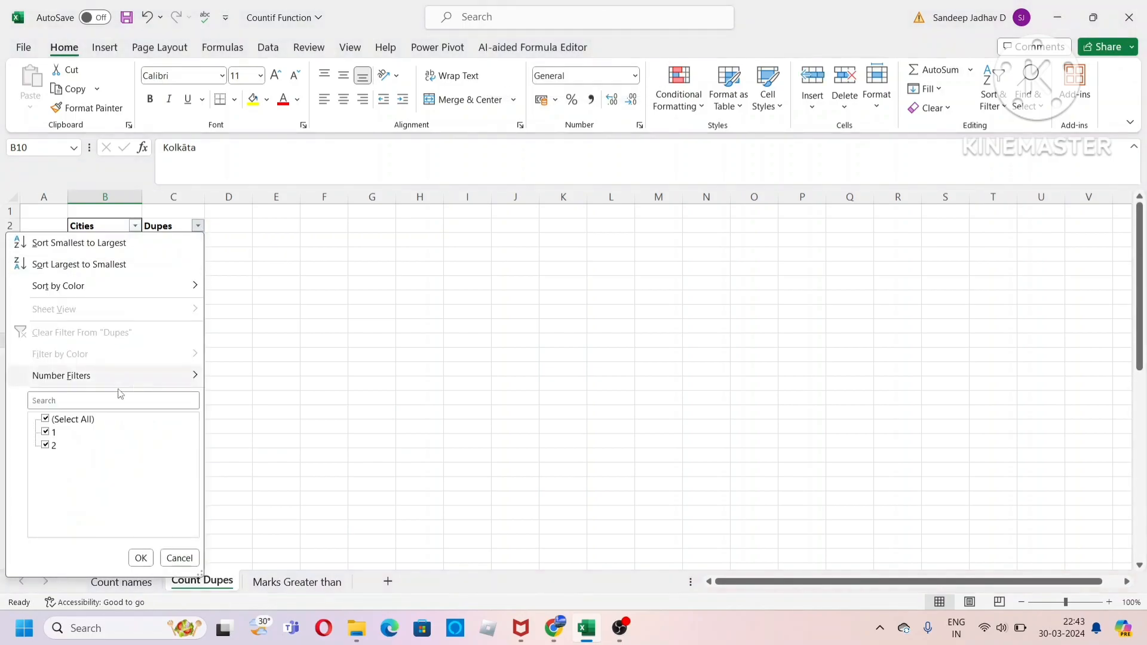
{"action": "left_click", "coordinate": [52, 432]}
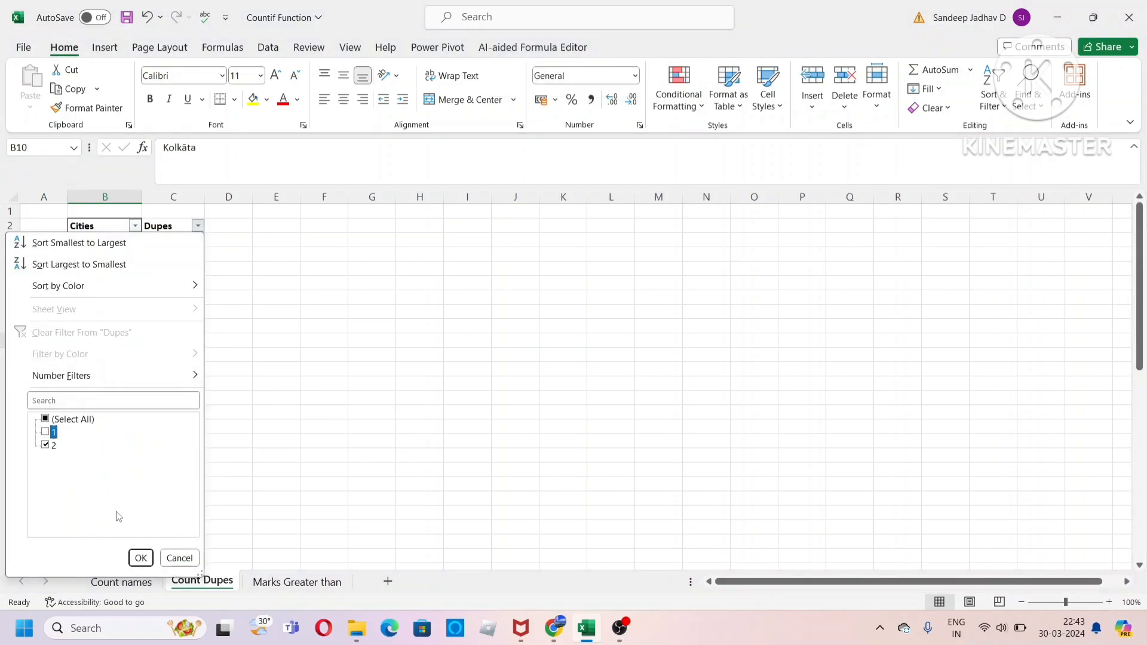
{"action": "left_click", "coordinate": [141, 558]}
{"action": "left_click_drag", "start_coordinate": [113, 240], "coordinate": [101, 334]}
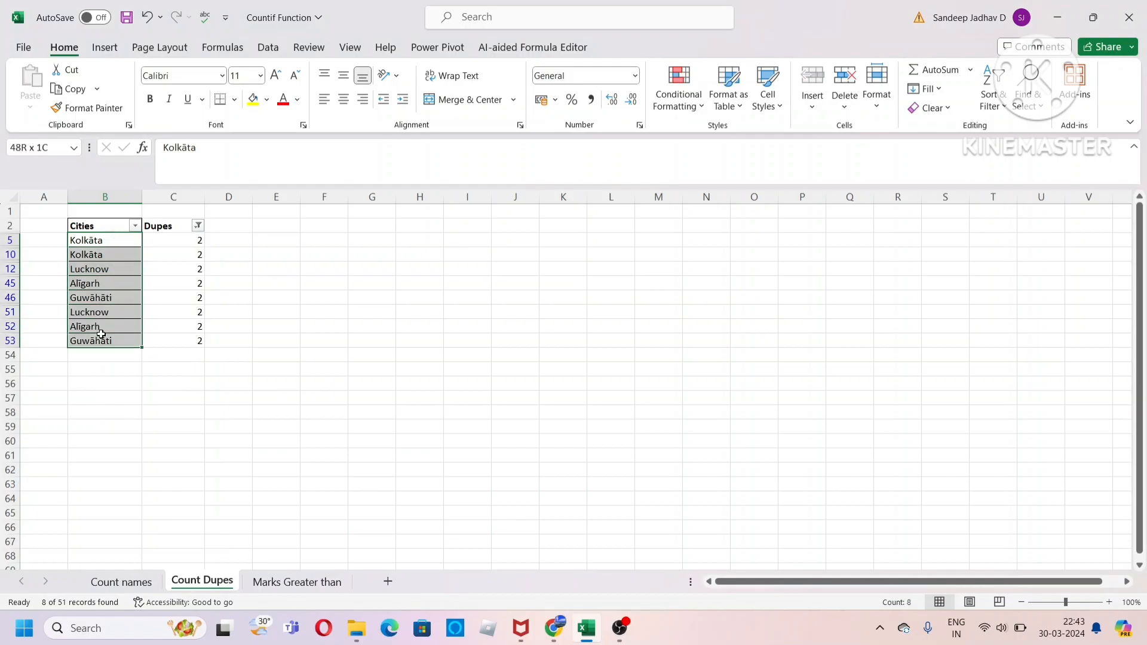
- Delete one duplicate row each for Kolkāta, Lucknow, Guwāhāti and Alīgarh from the filtered list
{"action": "left_click", "coordinate": [22, 241]}
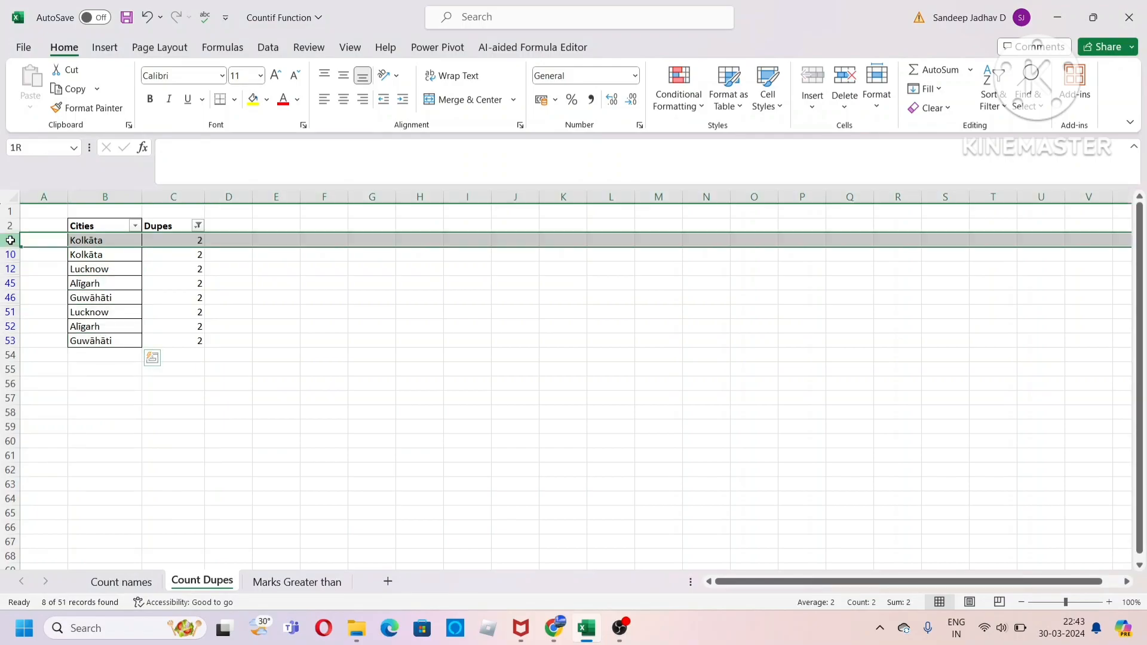
{"action": "key", "text": "ctrl+minus"}
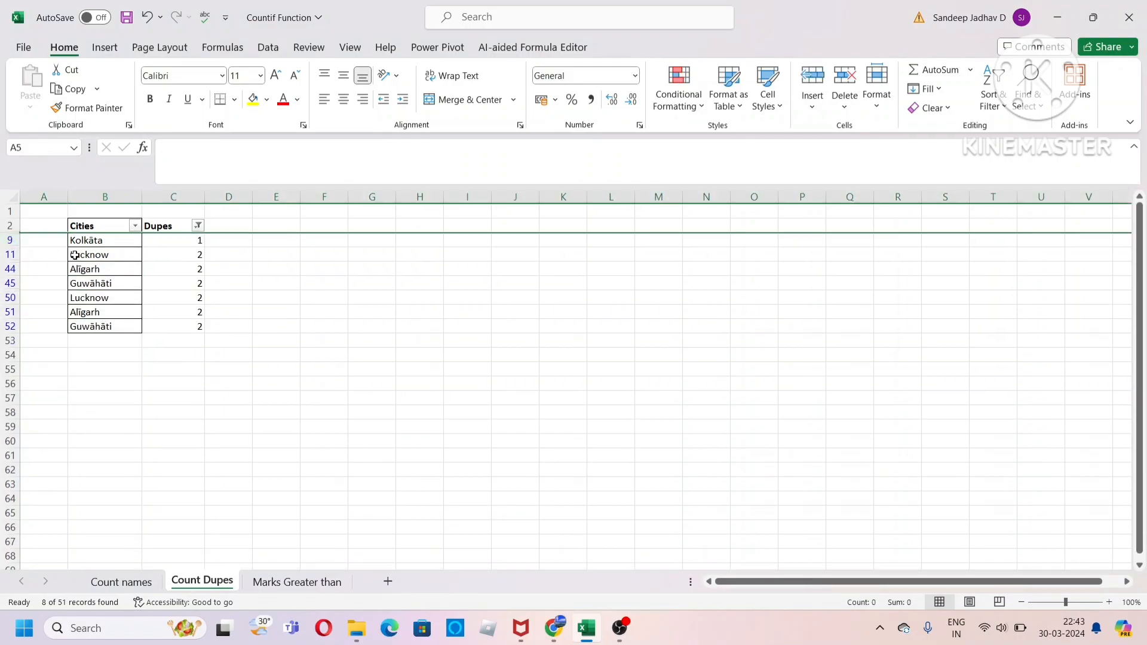
{"action": "left_click", "coordinate": [5, 255]}
{"action": "key", "text": "ctrl+minus"}
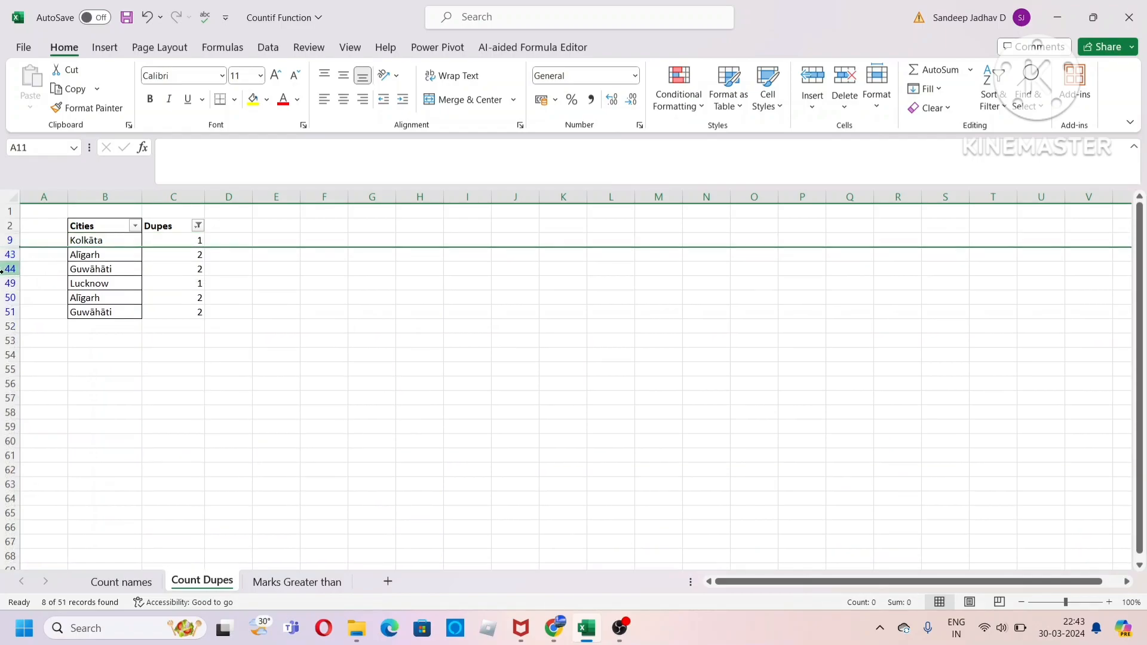
{"action": "left_click", "coordinate": [5, 269]}
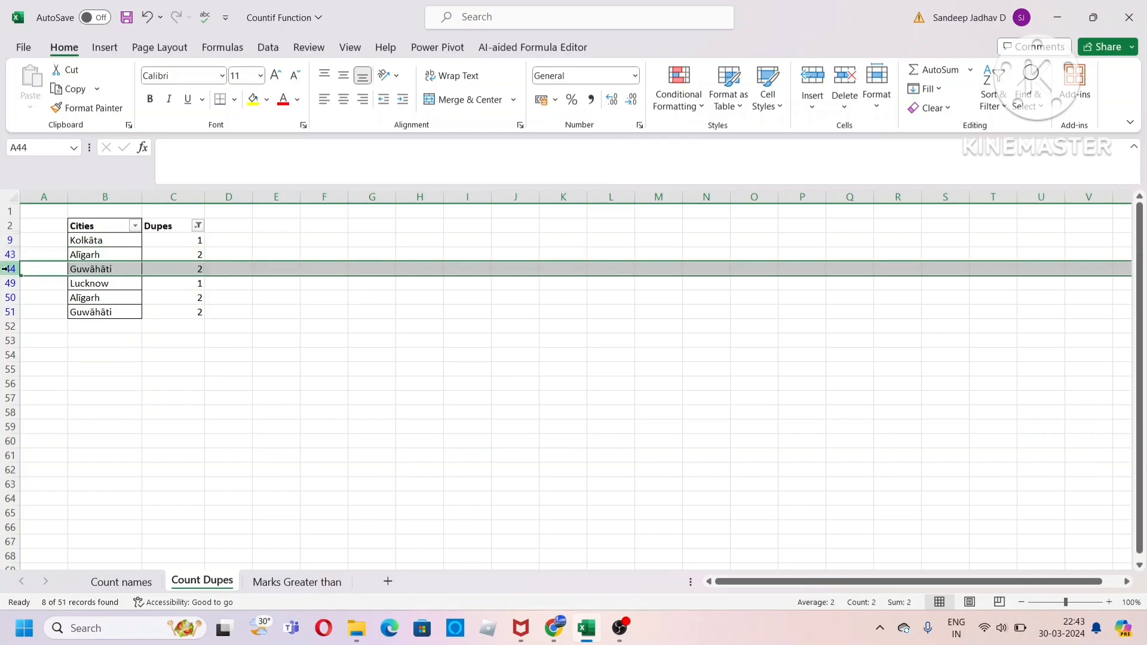
{"action": "key", "text": "ctrl+minus"}
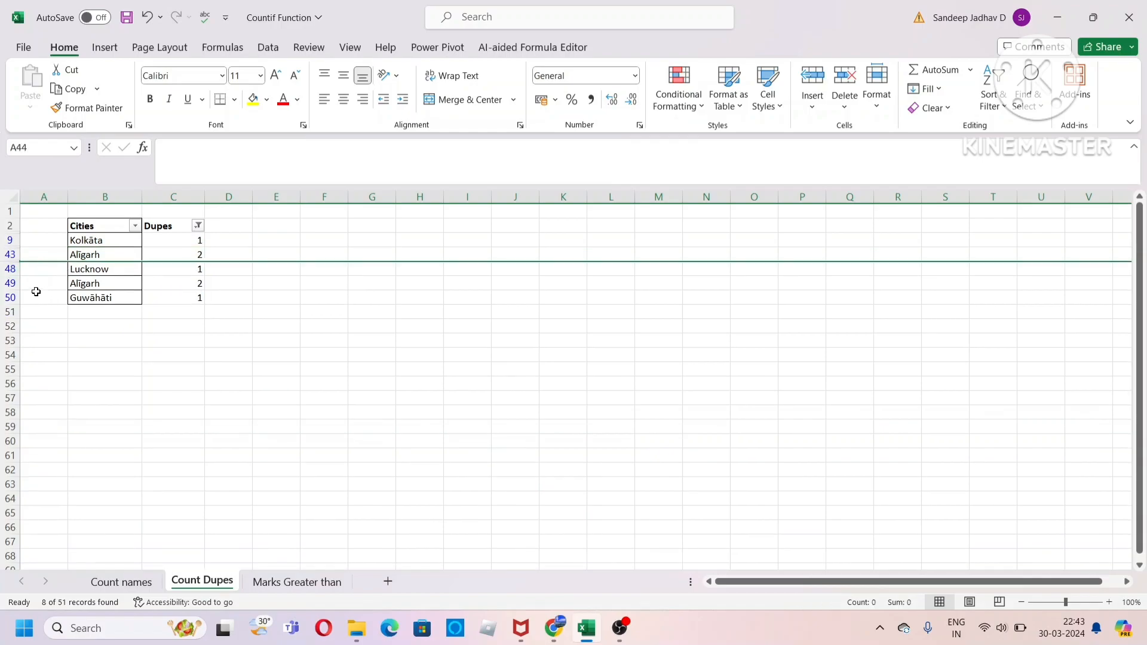
{"action": "left_click", "coordinate": [12, 284]}
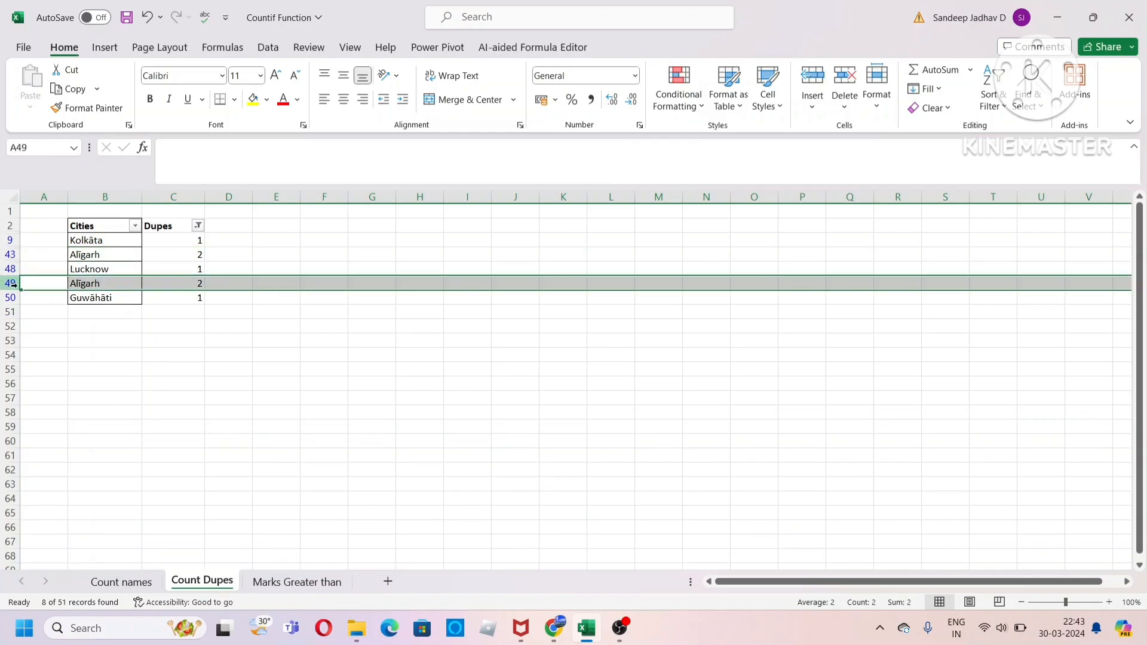
{"action": "key", "text": "ctrl+minus"}
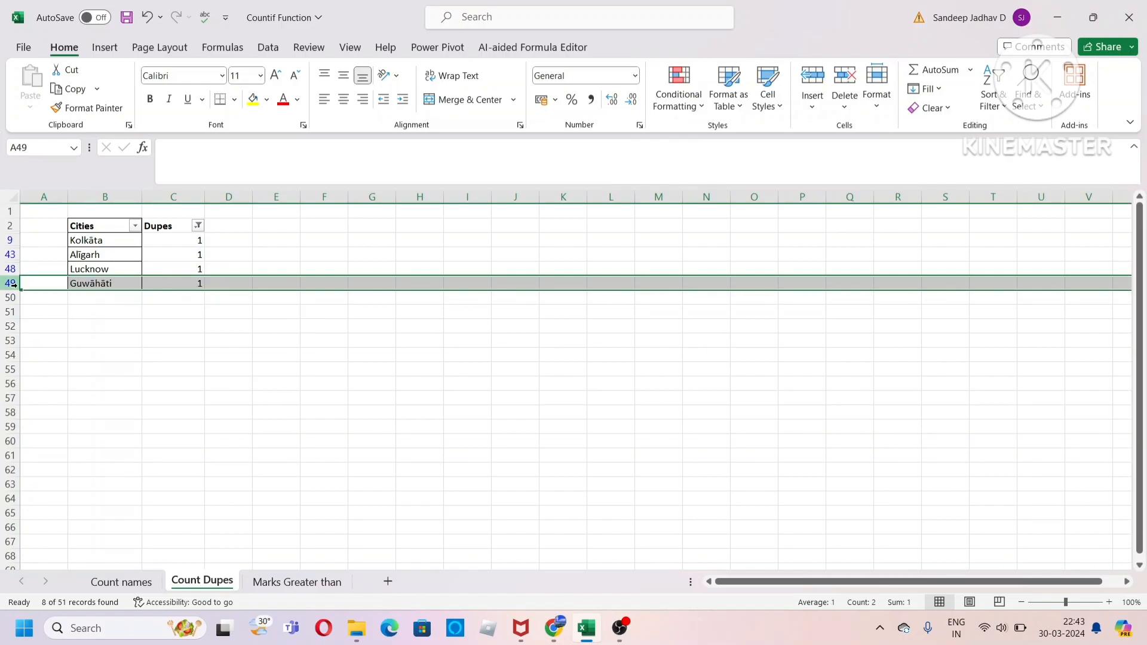
- Clear the Dupes filter to bring back the full city list
{"action": "left_click", "coordinate": [172, 229]}
{"action": "key", "text": "alt+a"}
{"action": "key", "text": "c"}
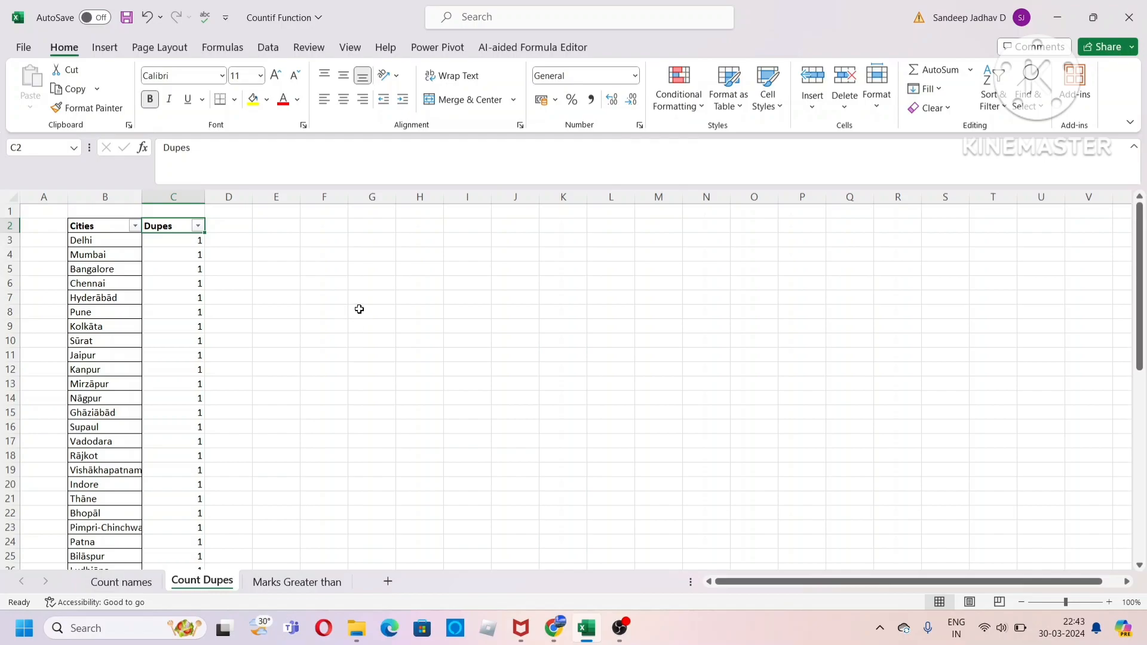
- Open the Marks Greater than sheet and examine the names, the marks, the blank rows below them and the count headings
{"action": "left_click", "coordinate": [302, 584]}
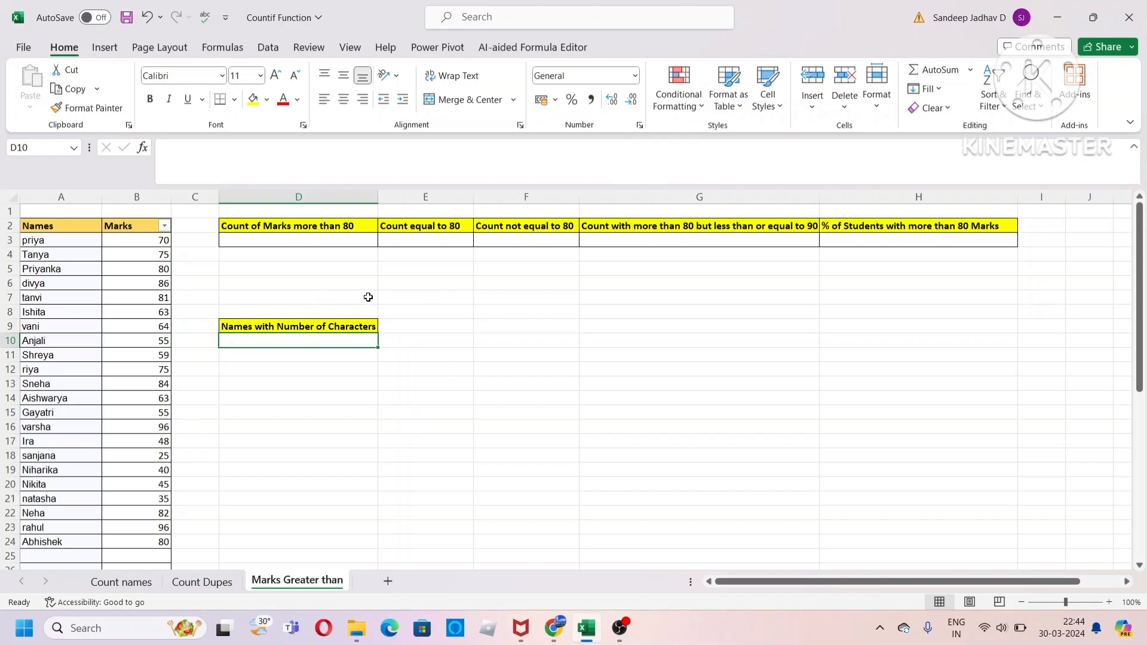
{"action": "left_click_drag", "start_coordinate": [66, 239], "coordinate": [62, 295]}
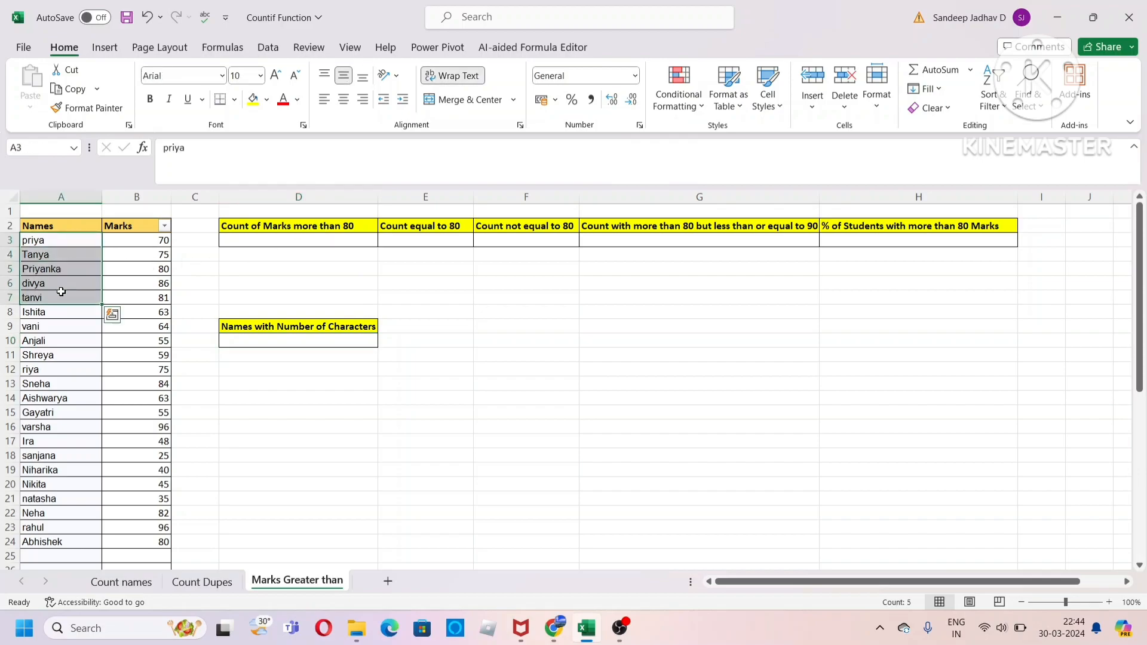
{"action": "left_click_drag", "start_coordinate": [141, 238], "coordinate": [170, 356]}
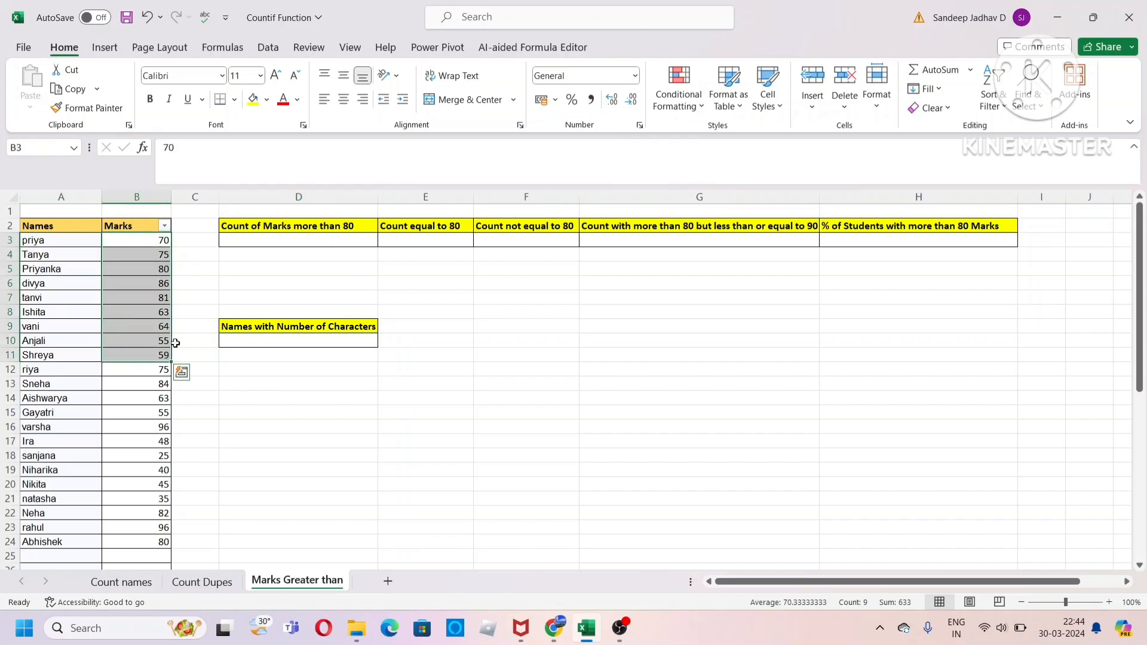
{"action": "left_click", "coordinate": [332, 228]}
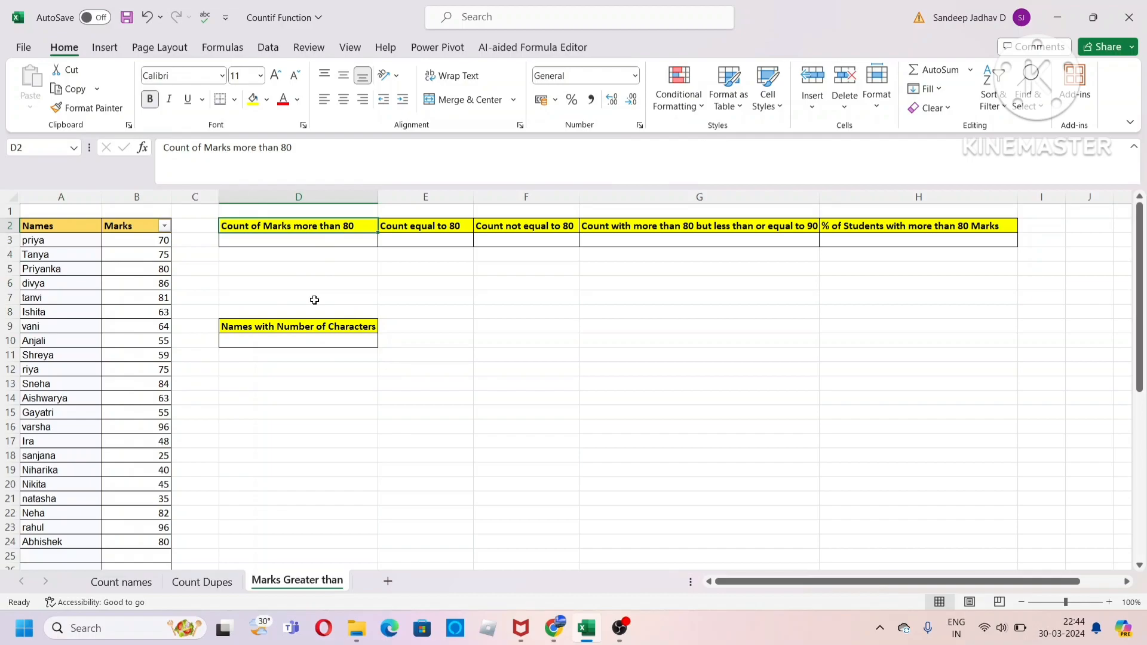
{"action": "left_click", "coordinate": [275, 238]}
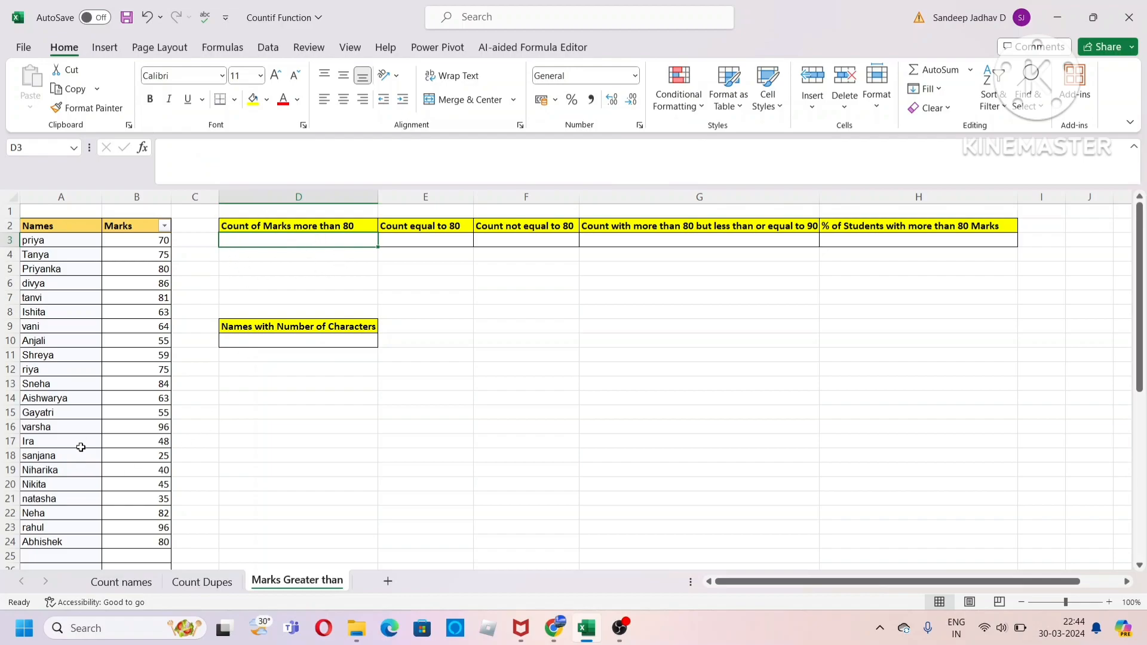
{"action": "scroll", "coordinate": [81, 487], "scroll_direction": "down", "scroll_amount": 1}
{"action": "scroll", "coordinate": [82, 487], "scroll_direction": "down", "scroll_amount": 5}
{"action": "left_click_drag", "start_coordinate": [89, 468], "coordinate": [59, 522]}
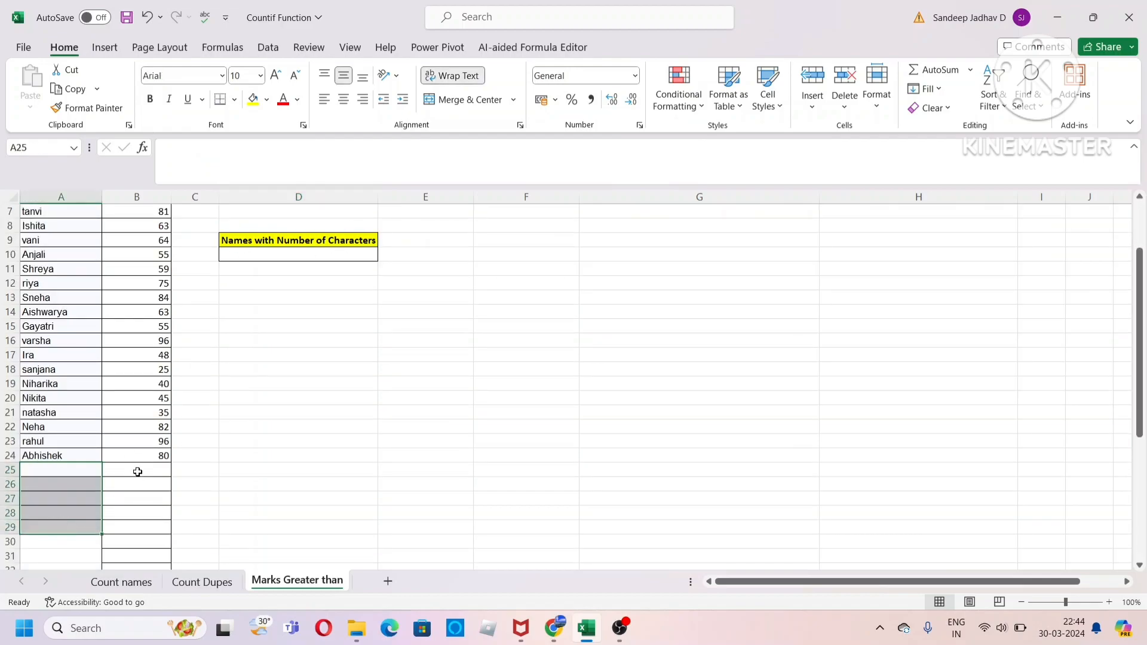
{"action": "left_click_drag", "start_coordinate": [136, 472], "coordinate": [135, 522]}
{"action": "scroll", "coordinate": [135, 520], "scroll_direction": "up", "scroll_amount": 2}
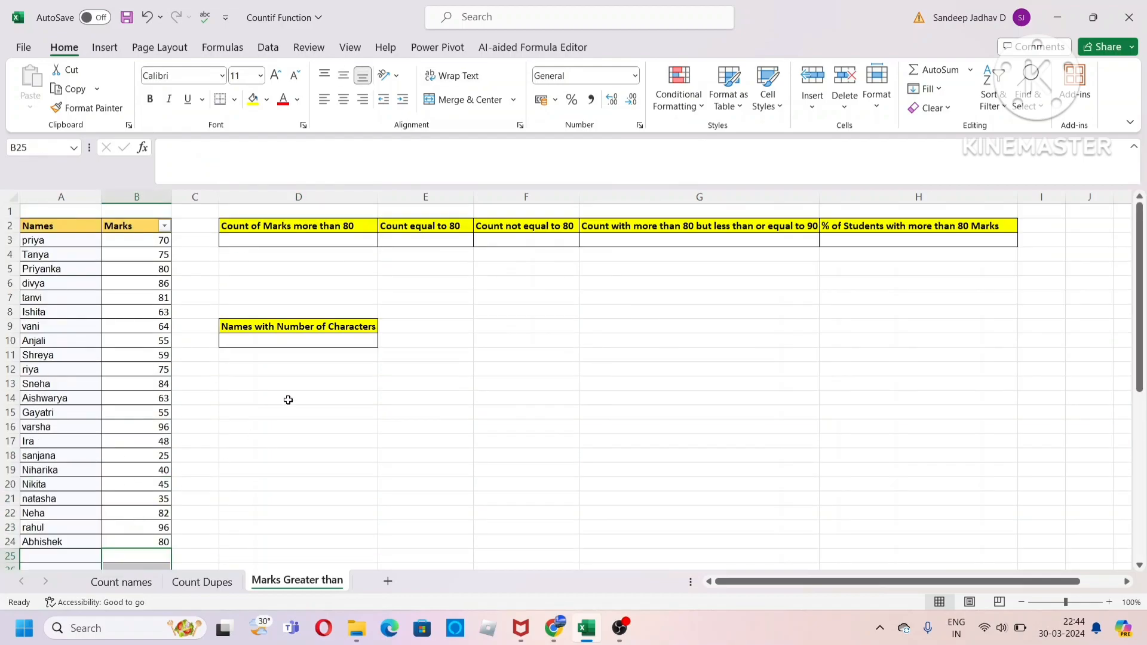
- Enter =COUNTIF(B:B,">80") in cell D3 under the Count of Marks more than 80 heading
{"action": "left_click", "coordinate": [335, 239]}
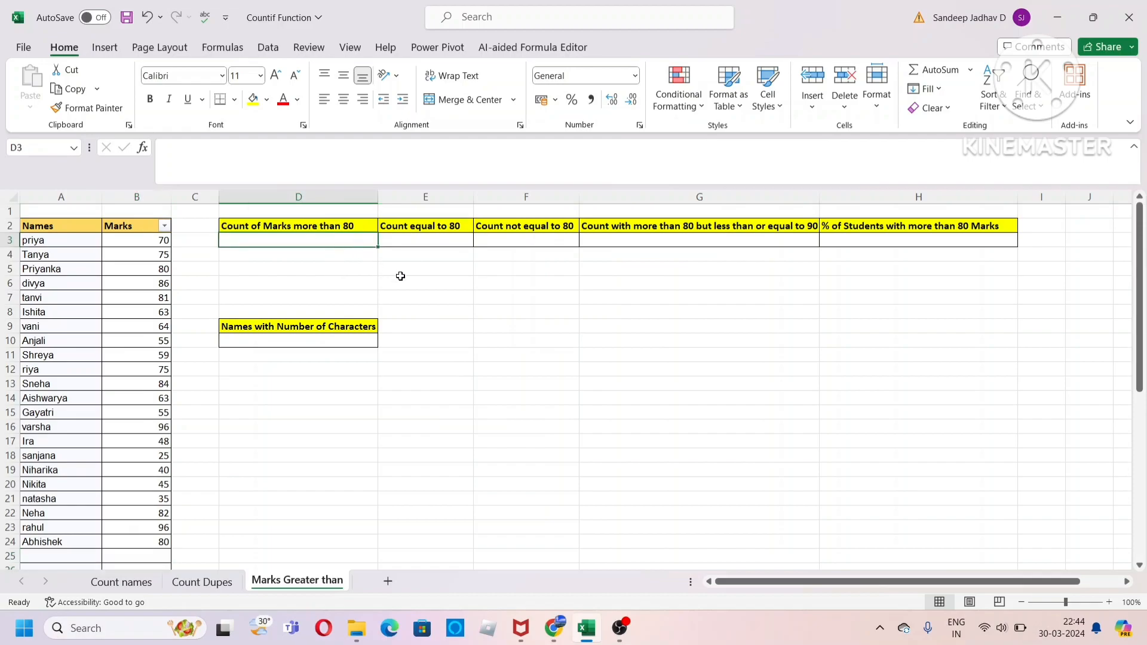
{"action": "type", "text": "=c"}
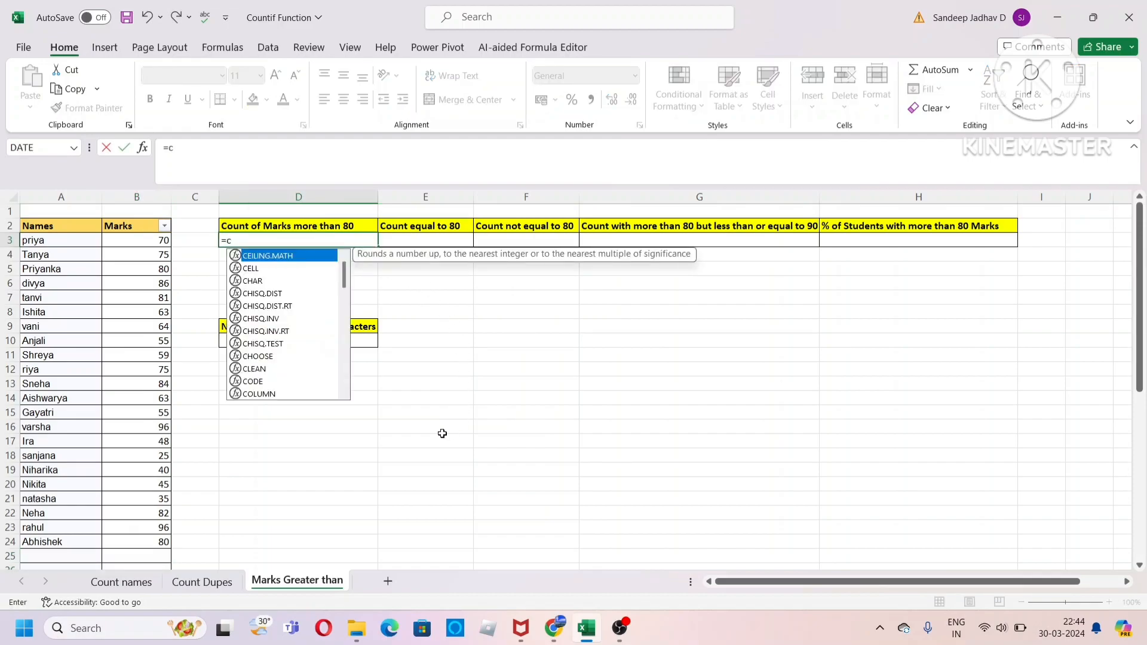
{"action": "type", "text": "ountif"}
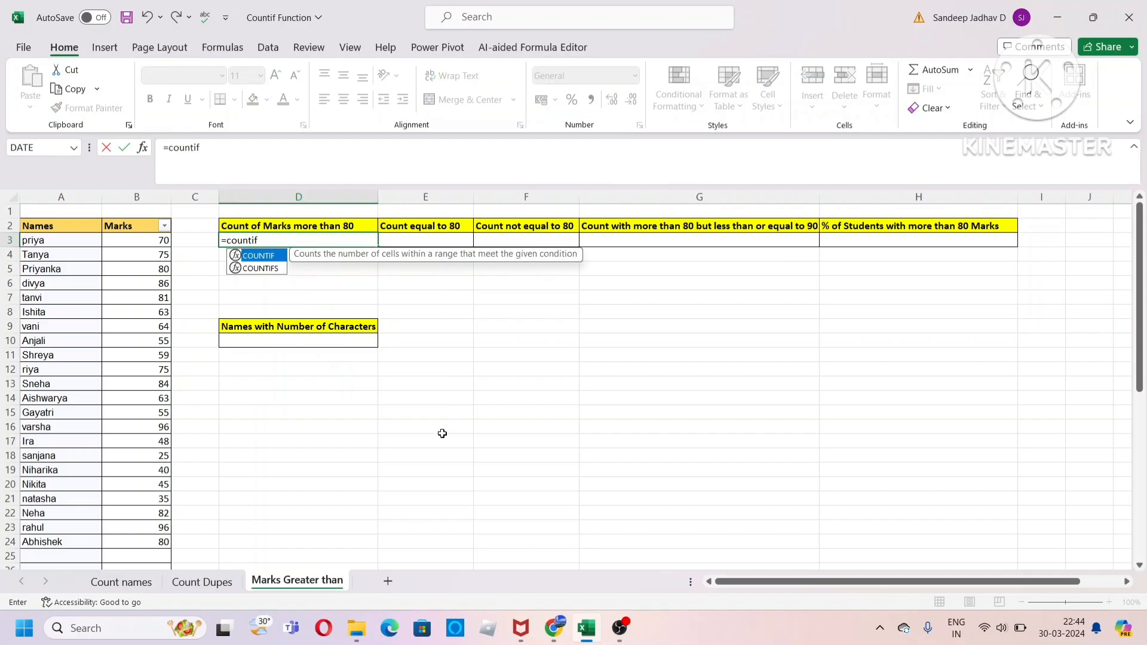
{"action": "key", "text": "Tab"}
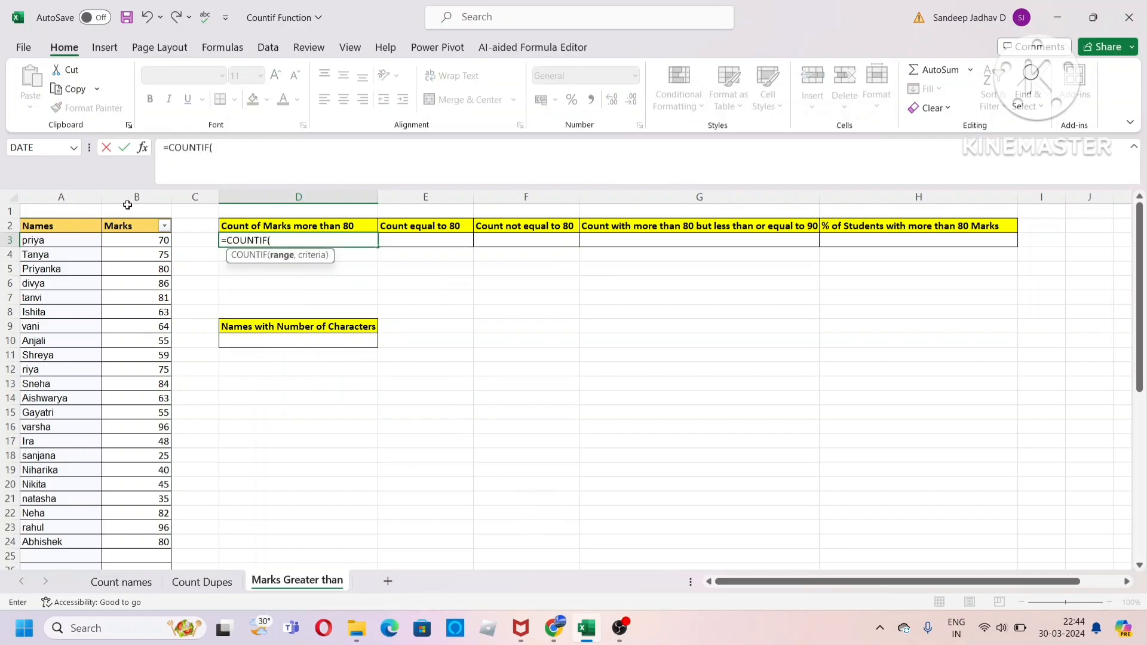
{"action": "left_click", "coordinate": [150, 199]}
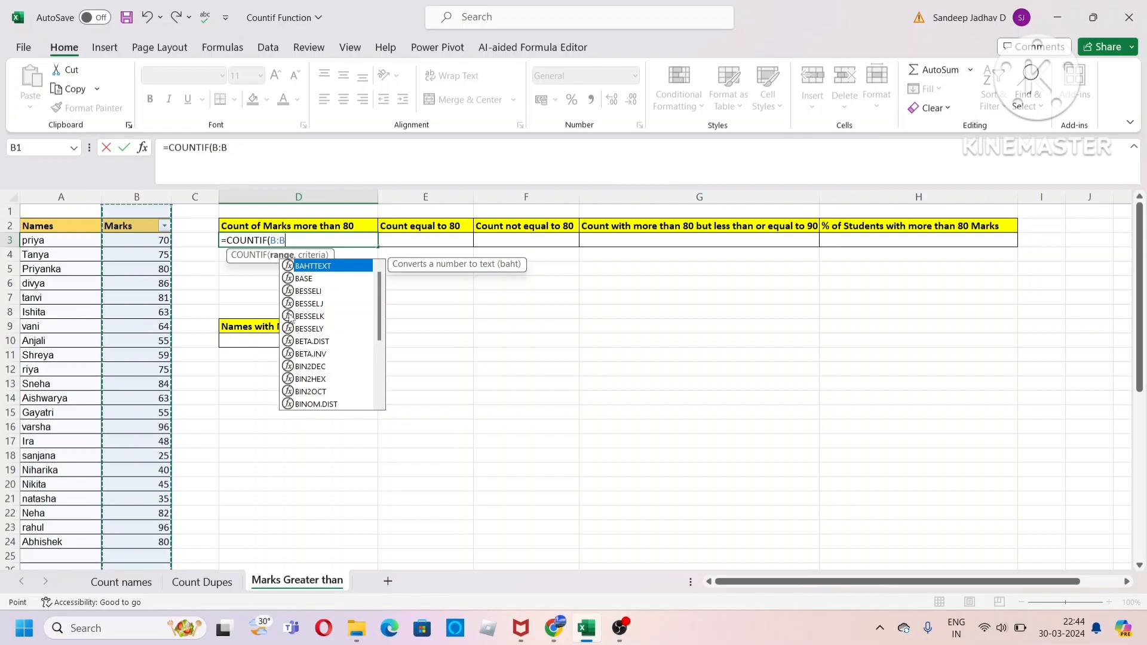
{"action": "type", "text": ",\">"}
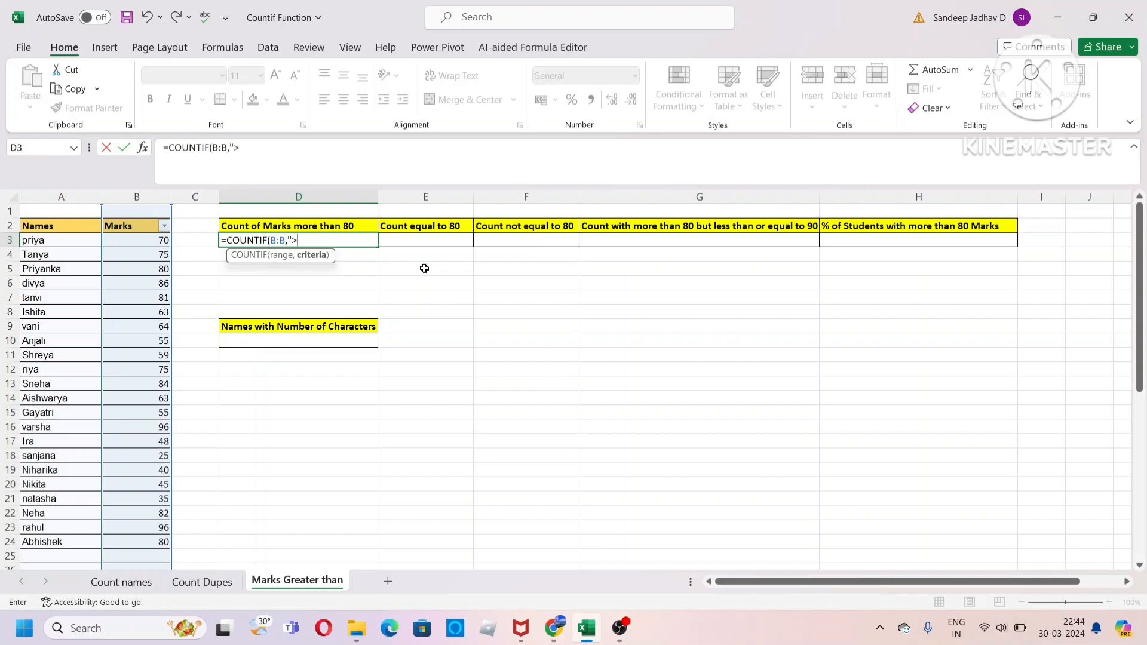
{"action": "type", "text": "80"}
{"action": "type", "text": ")"}
{"action": "key", "text": "Return"}
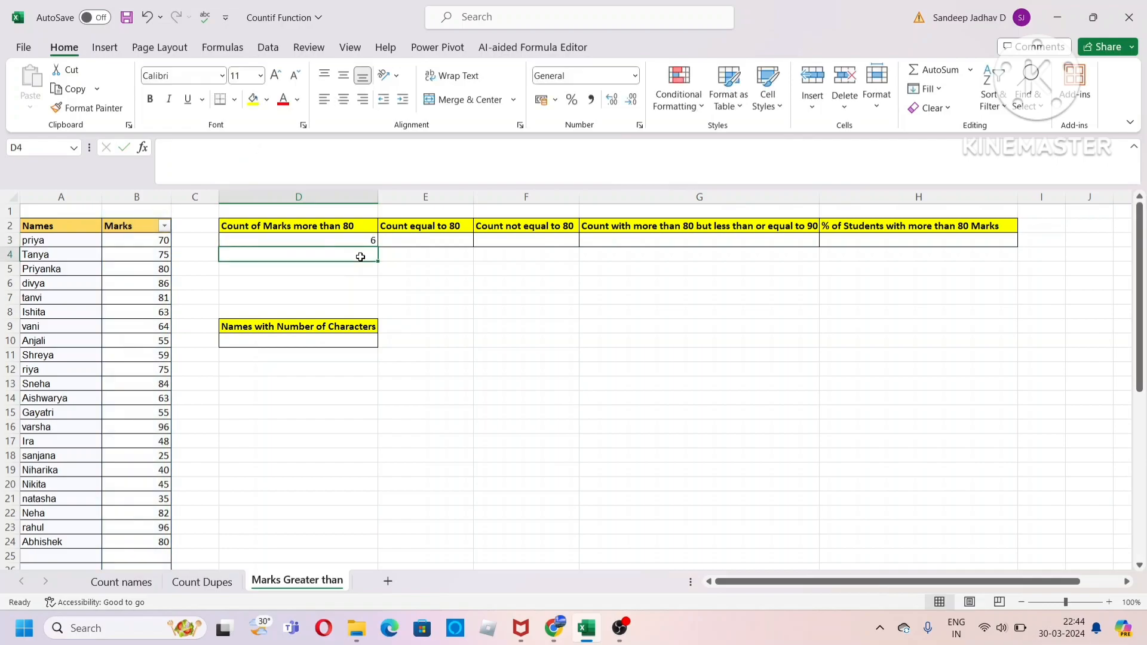
- Check the count in D3 by filtering the Marks column to 81, 82, 84, 86 and 96 and selecting the filtered marks
{"action": "left_click", "coordinate": [359, 241]}
{"action": "left_click", "coordinate": [164, 226]}
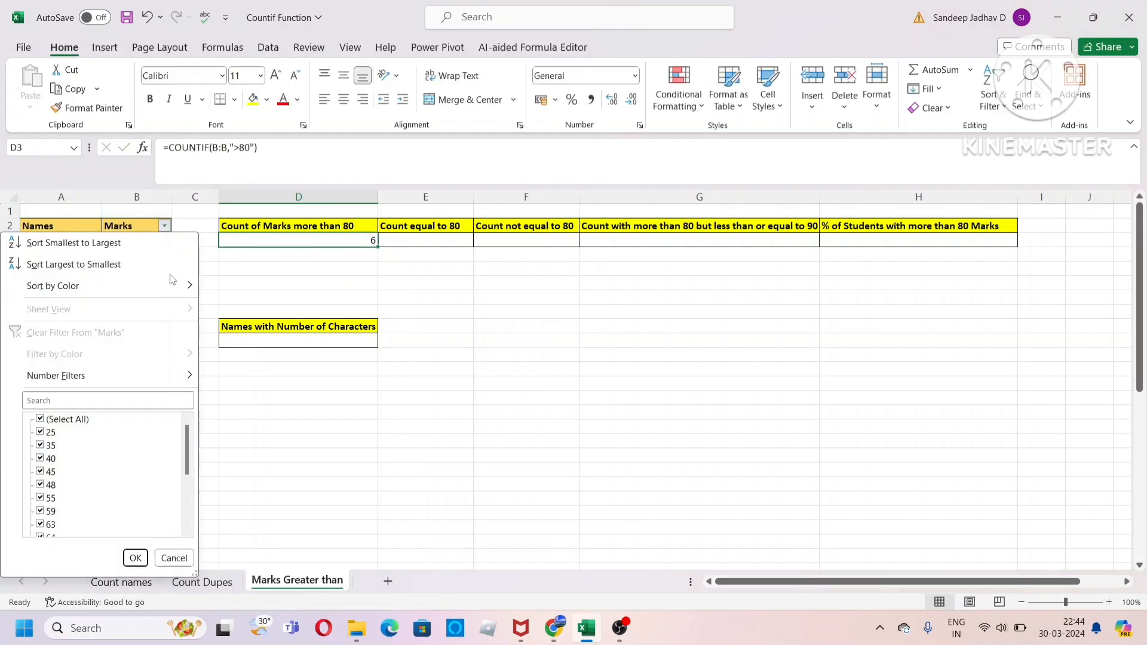
{"action": "left_click", "coordinate": [59, 419]}
{"action": "scroll", "coordinate": [63, 485], "scroll_direction": "down", "scroll_amount": 2}
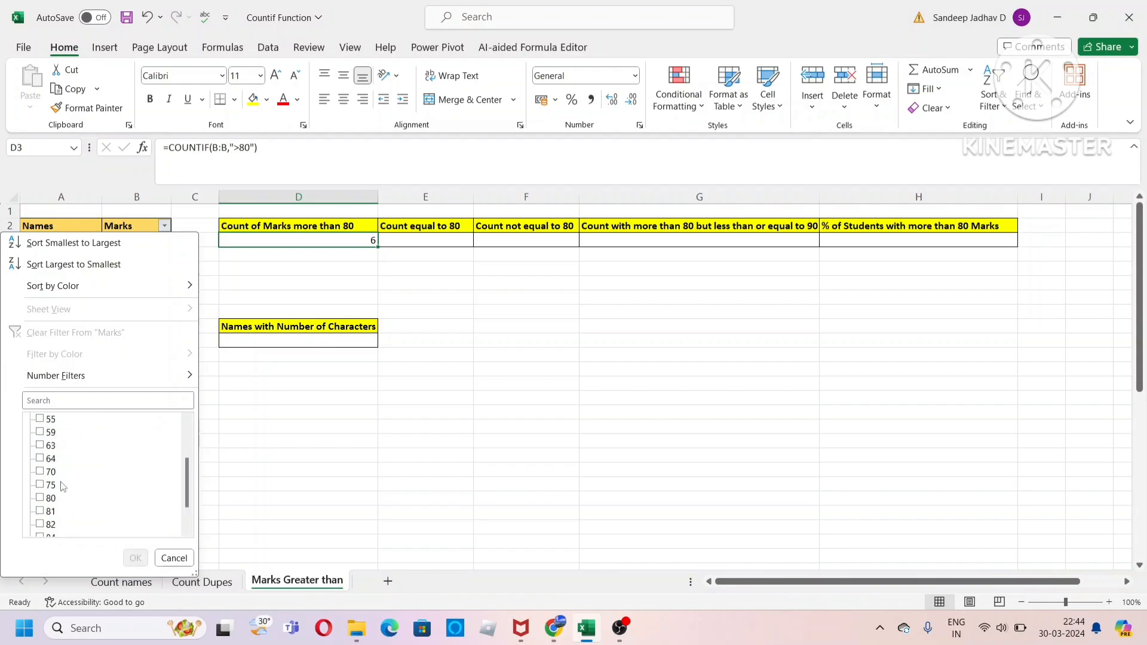
{"action": "left_click", "coordinate": [50, 511]}
{"action": "left_click", "coordinate": [50, 524]}
{"action": "scroll", "coordinate": [69, 531], "scroll_direction": "down", "scroll_amount": 1}
{"action": "left_click", "coordinate": [51, 498]}
{"action": "left_click", "coordinate": [51, 511]}
{"action": "left_click", "coordinate": [51, 524]}
{"action": "left_click", "coordinate": [136, 558]}
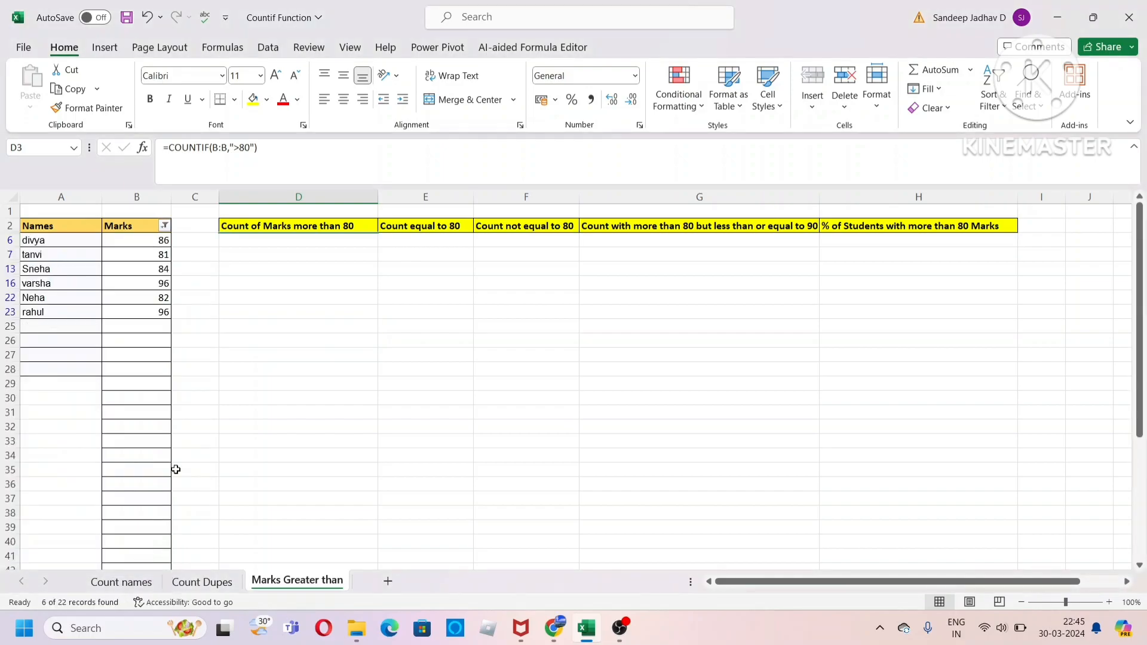
{"action": "left_click_drag", "start_coordinate": [136, 240], "coordinate": [142, 315]}
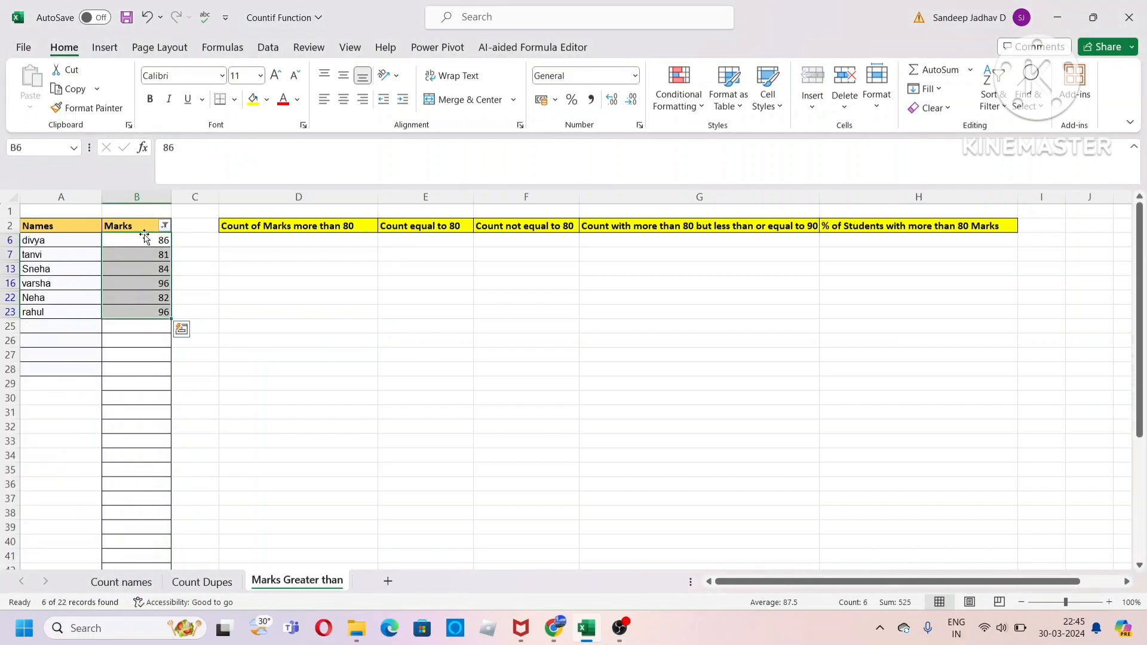
- Clear the Marks column filter and review the COUNTIF formula in D3
{"action": "left_click", "coordinate": [121, 226]}
{"action": "key", "text": "alt+d"}
{"action": "key", "text": "f"}
{"action": "key", "text": "s"}
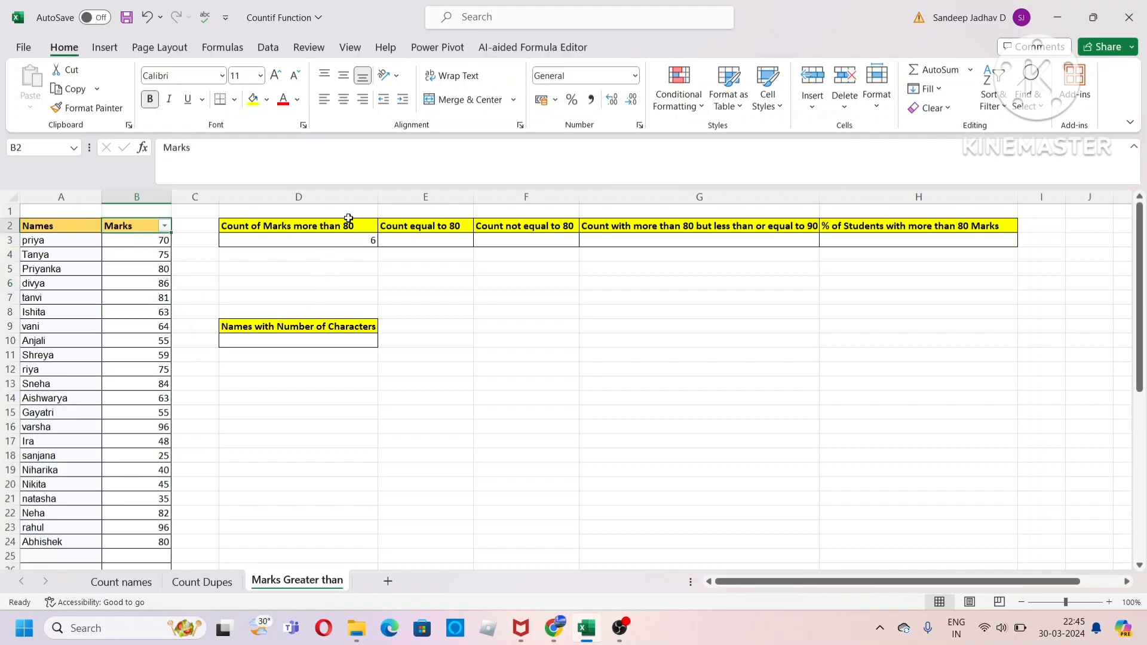
{"action": "left_click", "coordinate": [339, 246]}
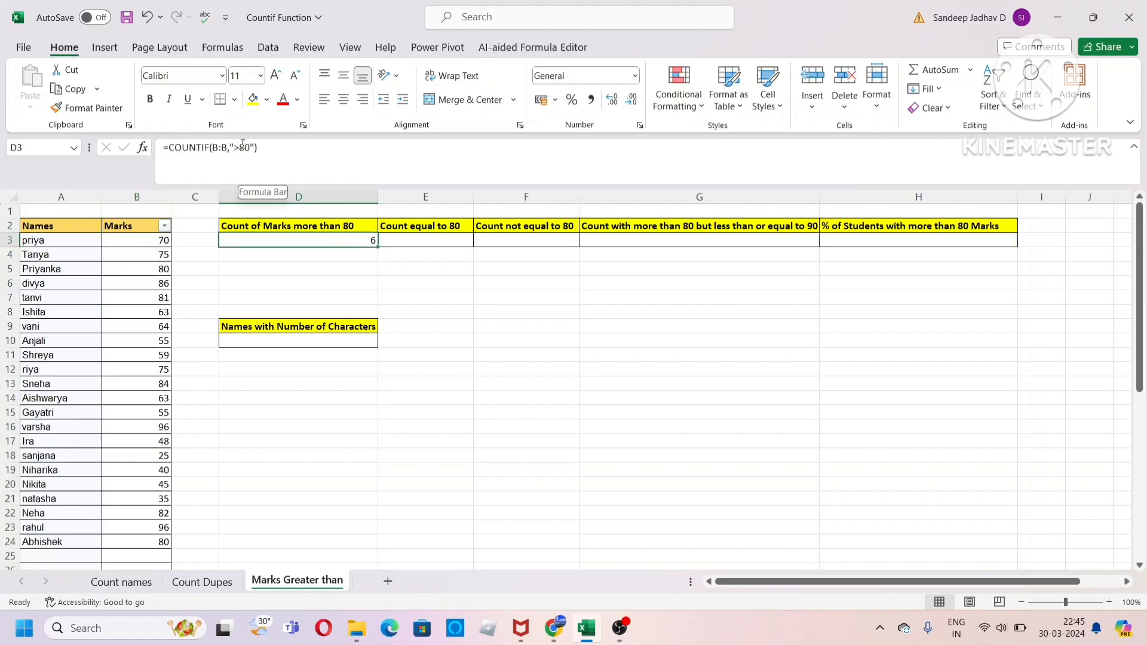
- Enter =COUNTIF(B:B,"=80") in cell E3 under the Count equal to 80 heading
{"action": "left_click", "coordinate": [449, 228]}
{"action": "left_click", "coordinate": [445, 243]}
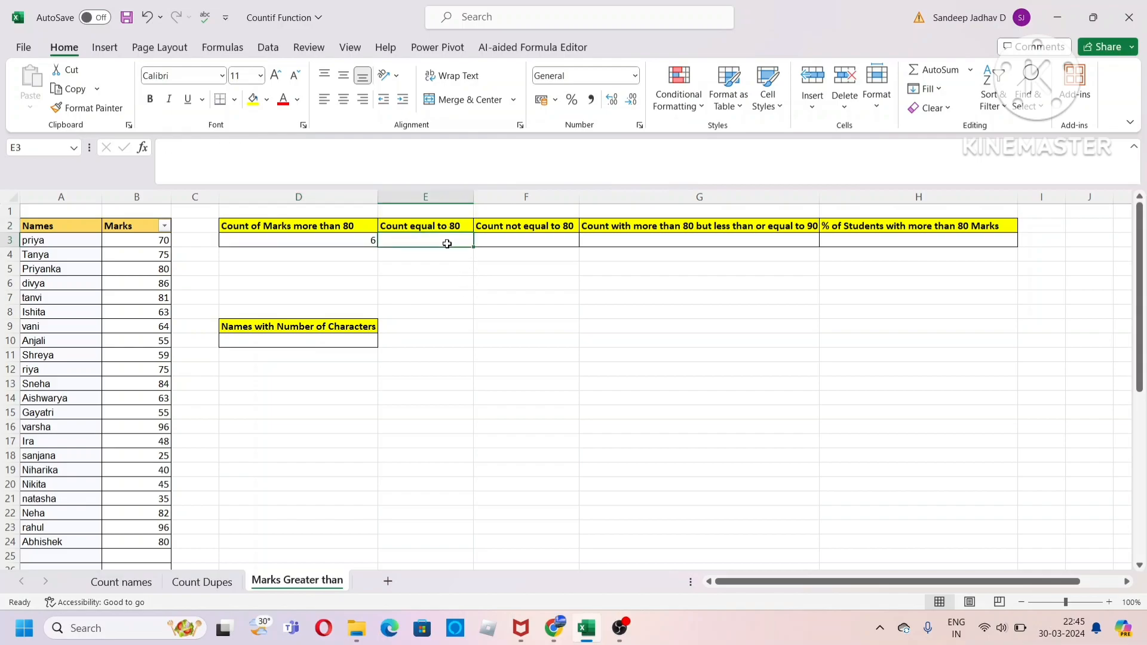
{"action": "type", "text": "=count"}
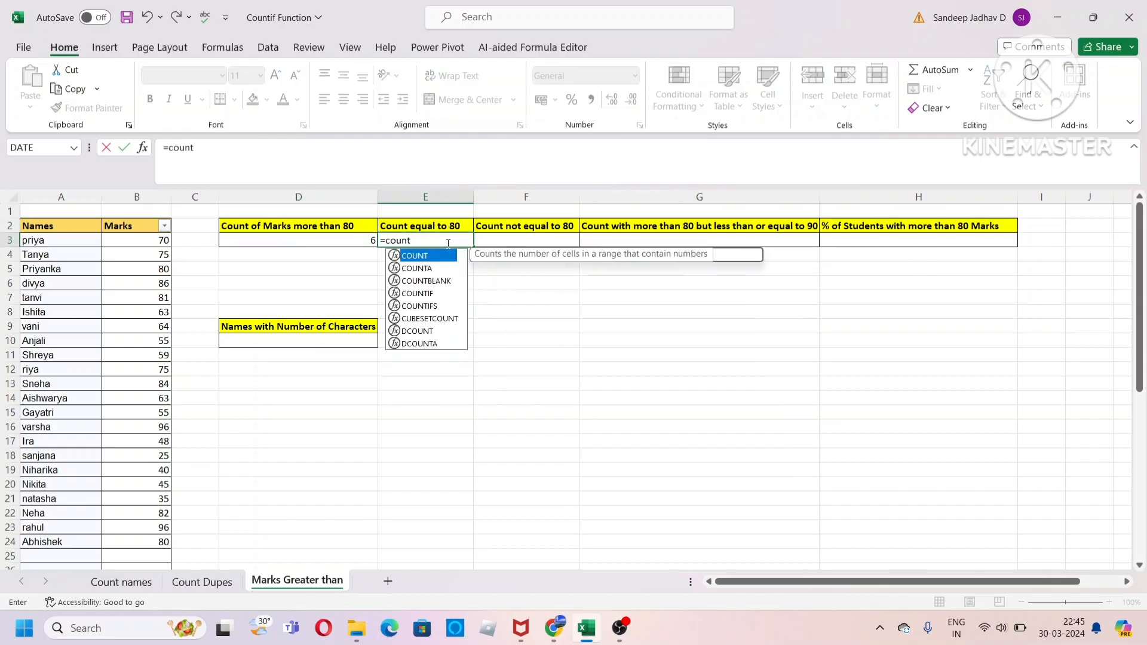
{"action": "key", "text": "Down"}
{"action": "key", "text": "Down"}
{"action": "key", "text": "Down"}
{"action": "key", "text": "Tab"}
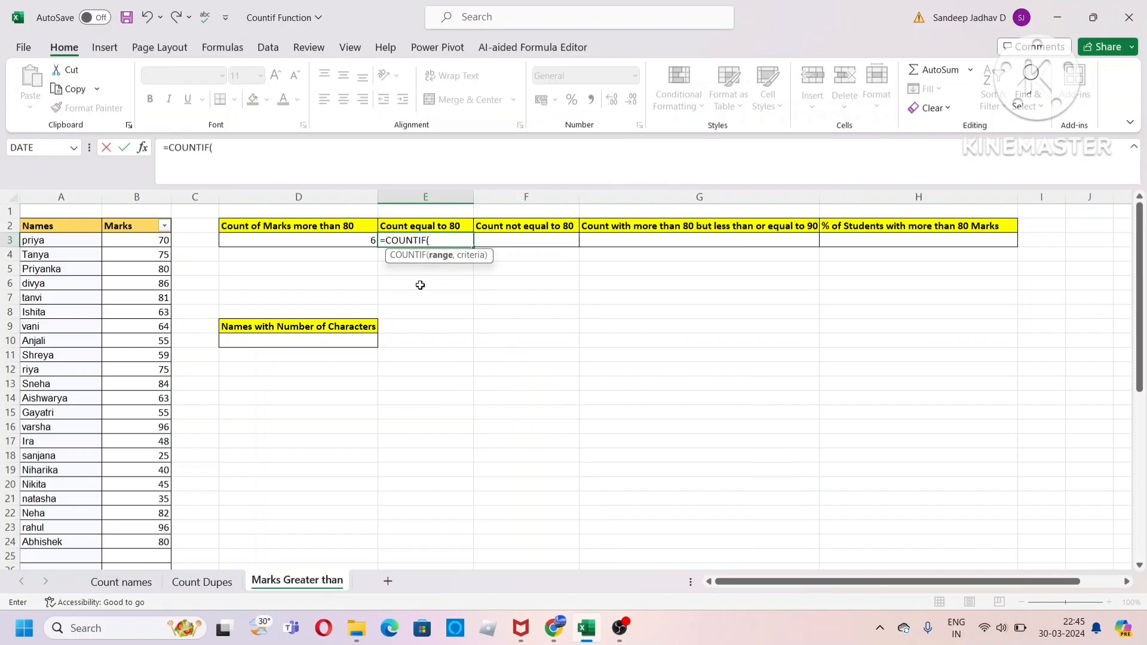
{"action": "left_click", "coordinate": [131, 197]}
{"action": "type", "text": ",\"="}
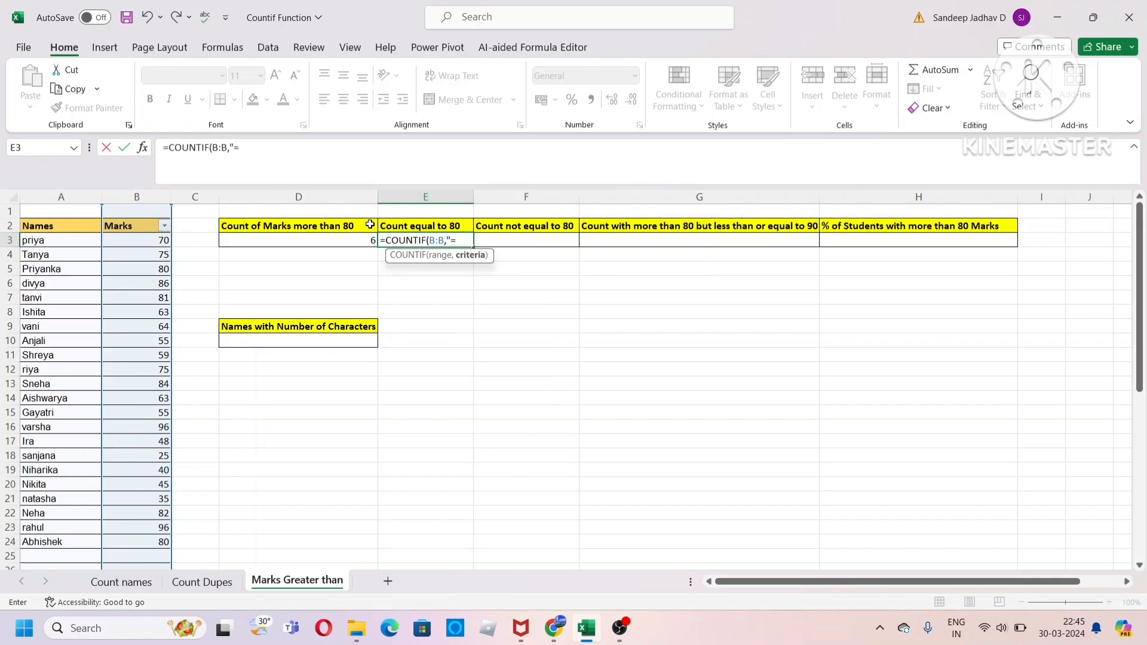
{"action": "type", "text": "80"}
{"action": "key", "text": "Return"}
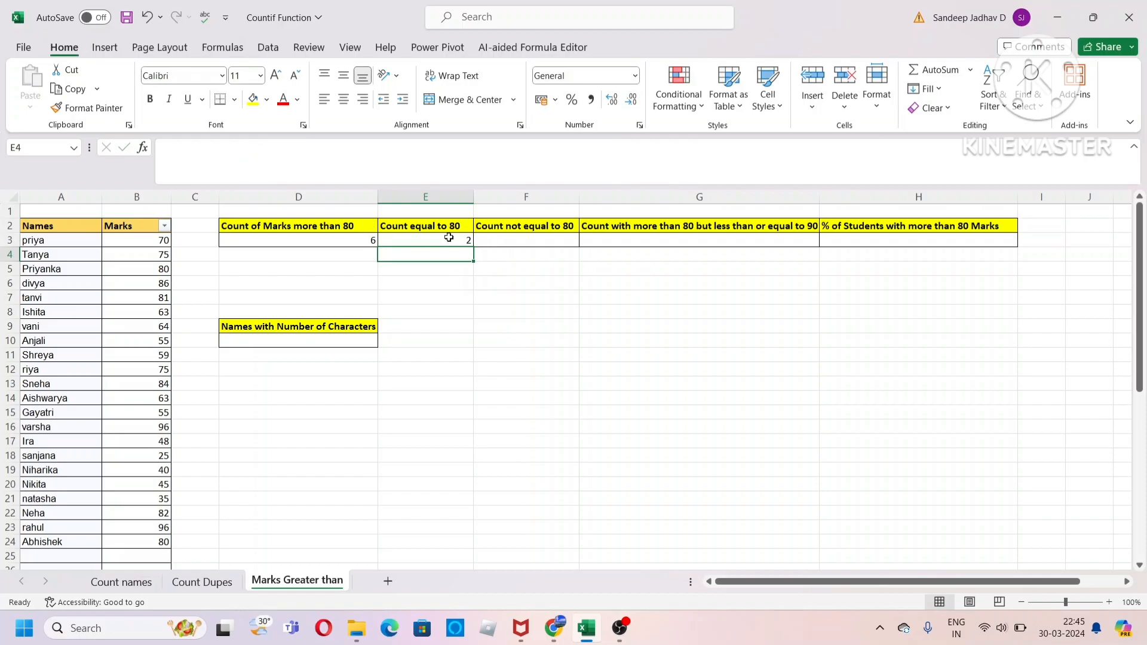
- Check the count in E3 by filtering the Marks column to 80, and clear the filter again
{"action": "left_click", "coordinate": [164, 226]}
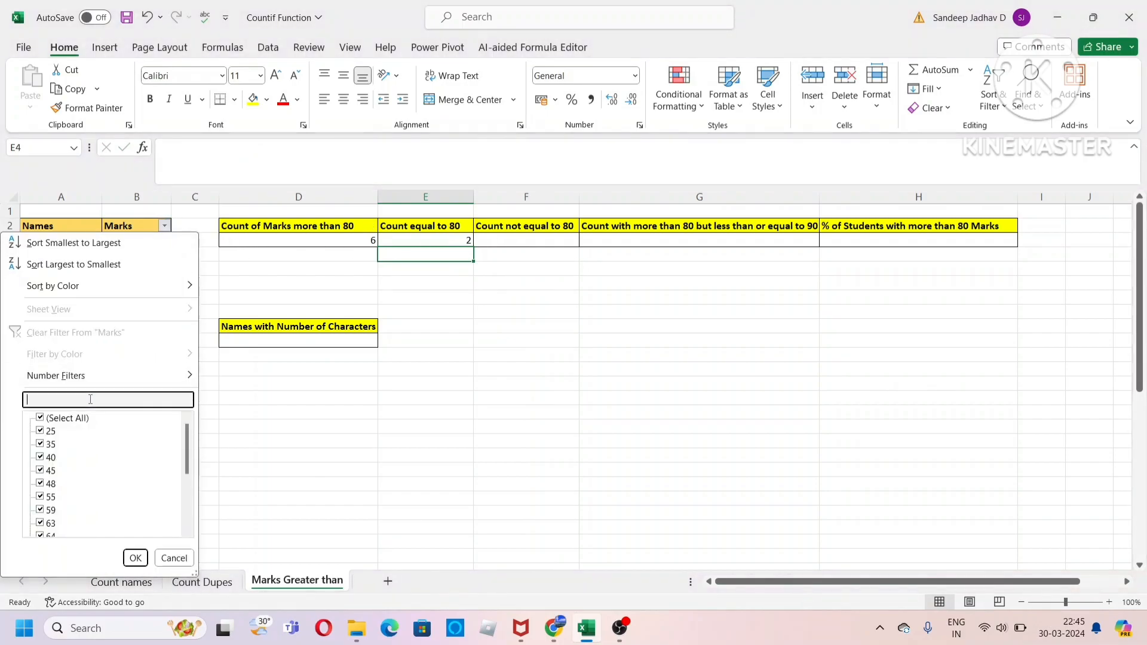
{"action": "key", "text": "Return"}
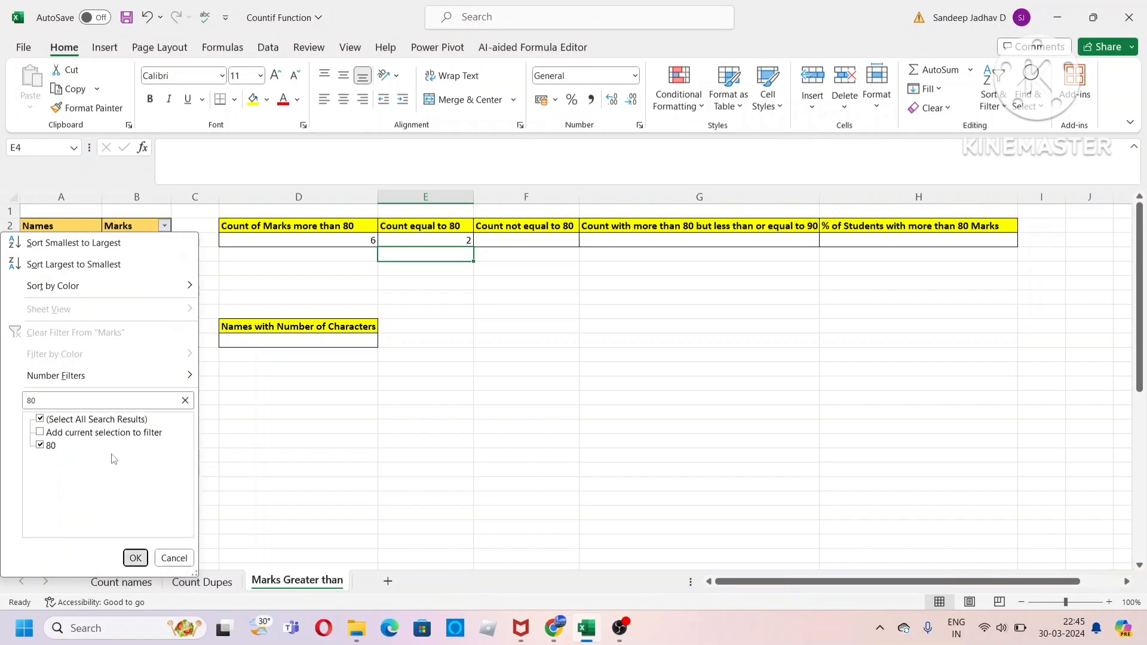
{"action": "left_click", "coordinate": [125, 226]}
{"action": "key", "text": "alt+d"}
{"action": "key", "text": "f"}
{"action": "key", "text": "s"}
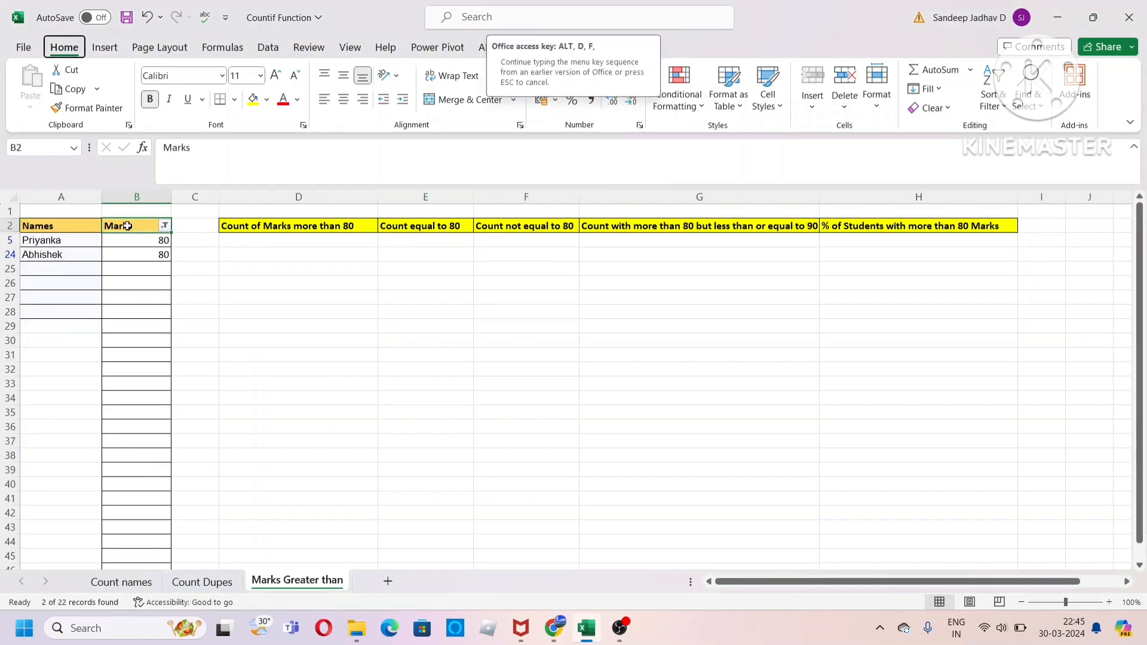
- Enter =COUNTIF(B:B,"<>80") in cell F3 under the Count not equal to 80 heading
{"action": "left_click", "coordinate": [545, 232]}
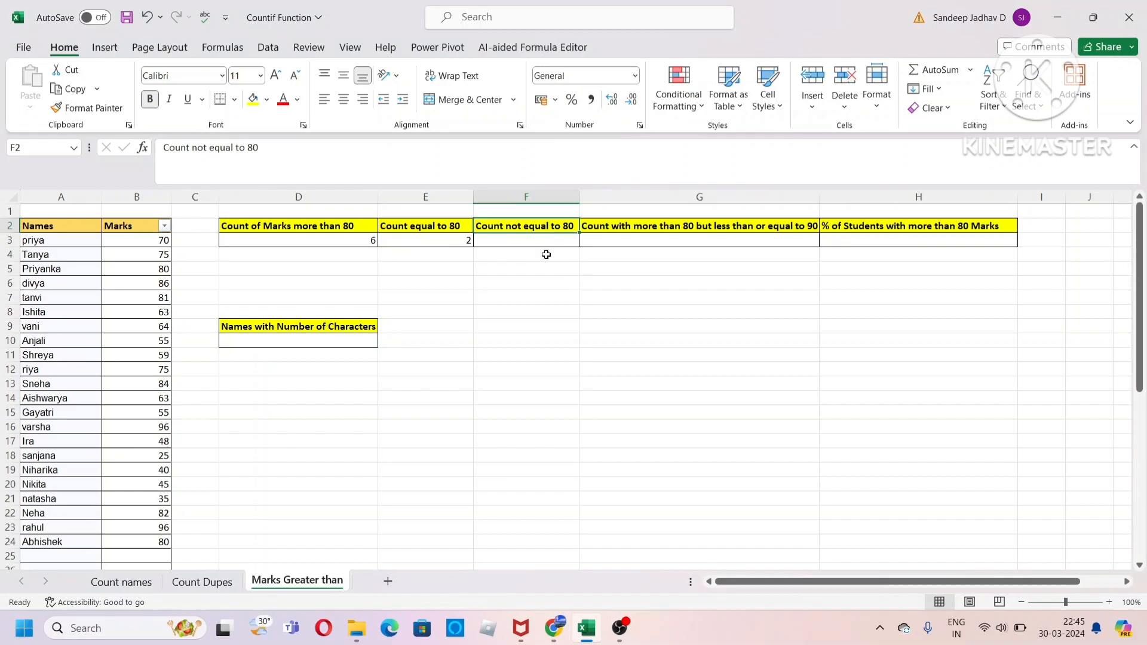
{"action": "left_click", "coordinate": [540, 239]}
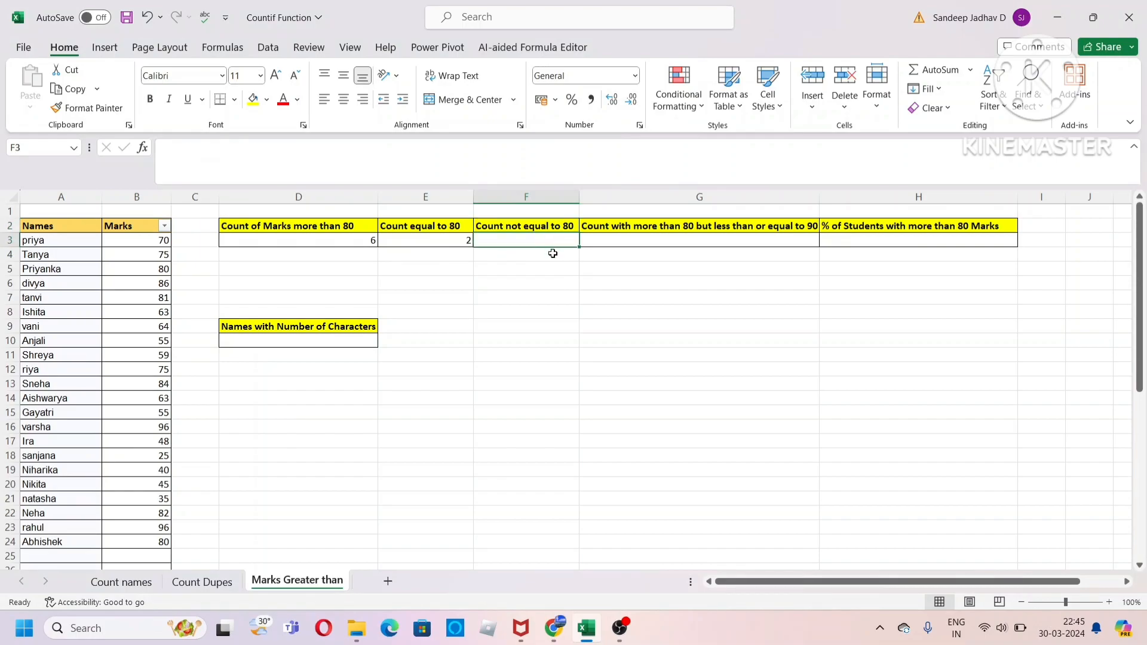
{"action": "type", "text": "="}
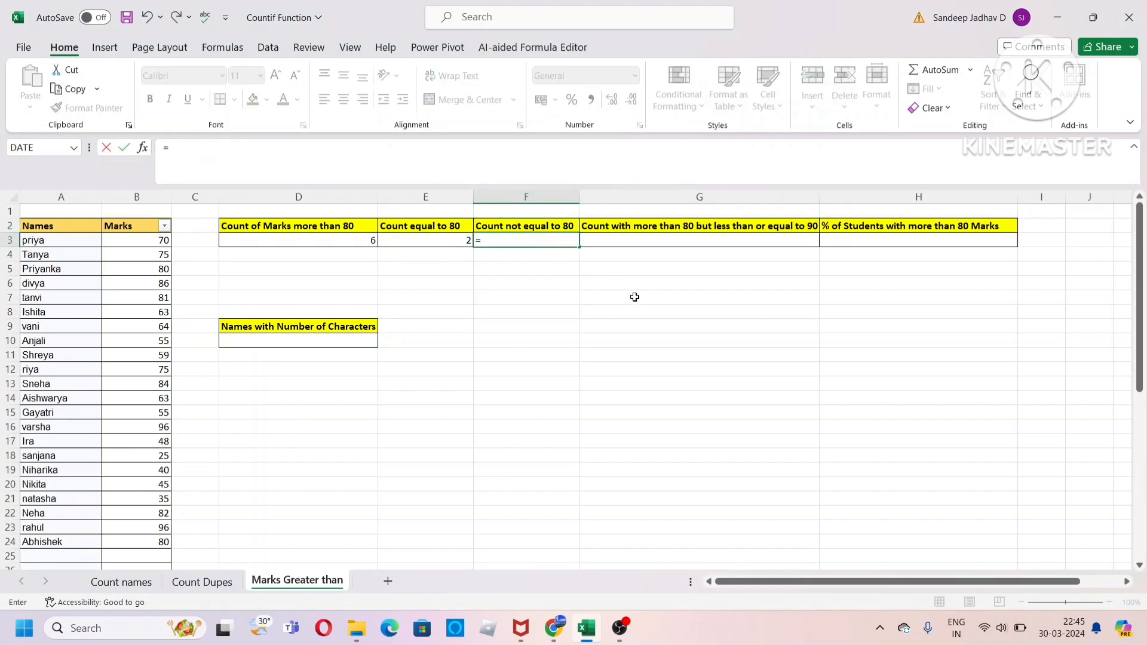
{"action": "type", "text": "countif"}
{"action": "key", "text": "Tab"}
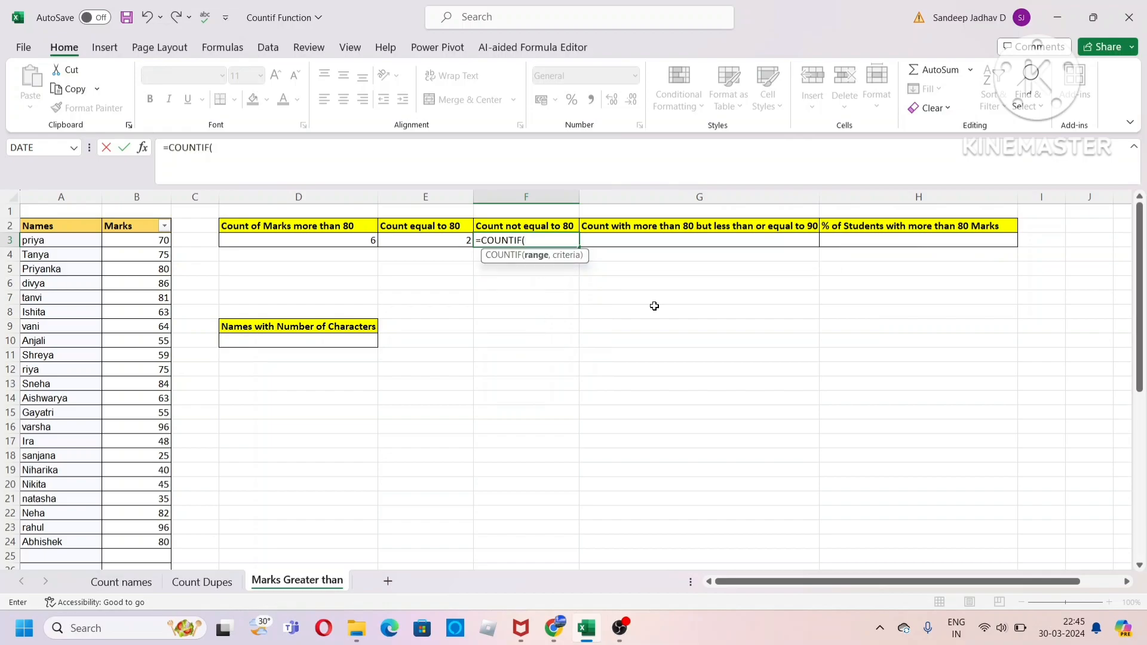
{"action": "left_click", "coordinate": [160, 196]}
{"action": "type", "text": ",\"<>80"}
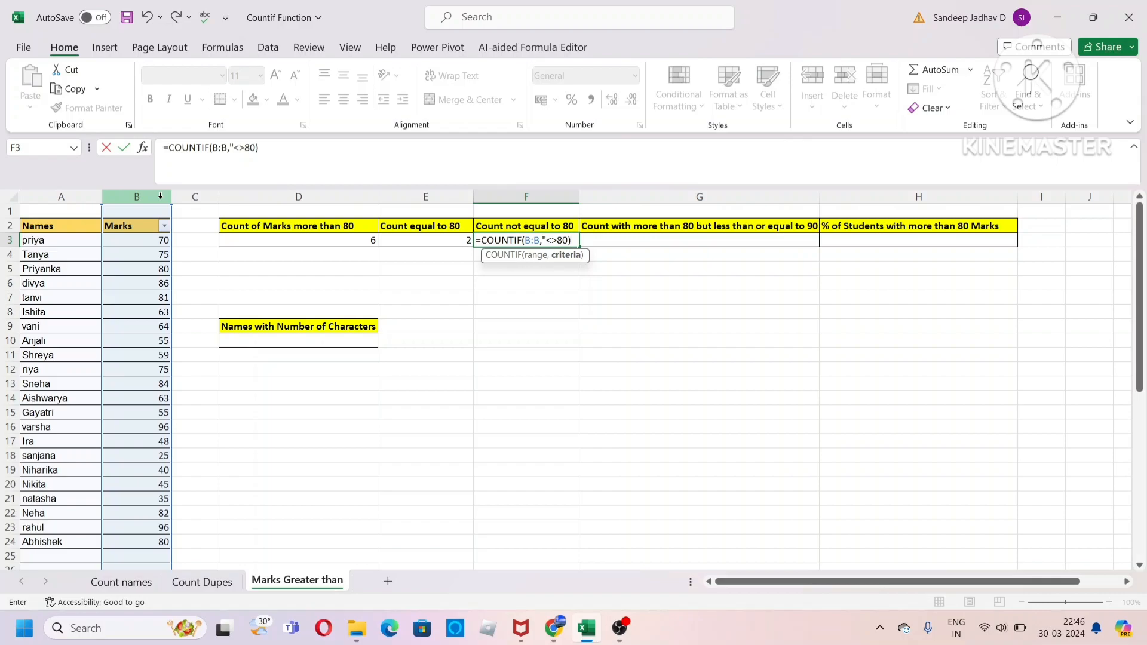
{"action": "type", "text": ")"}
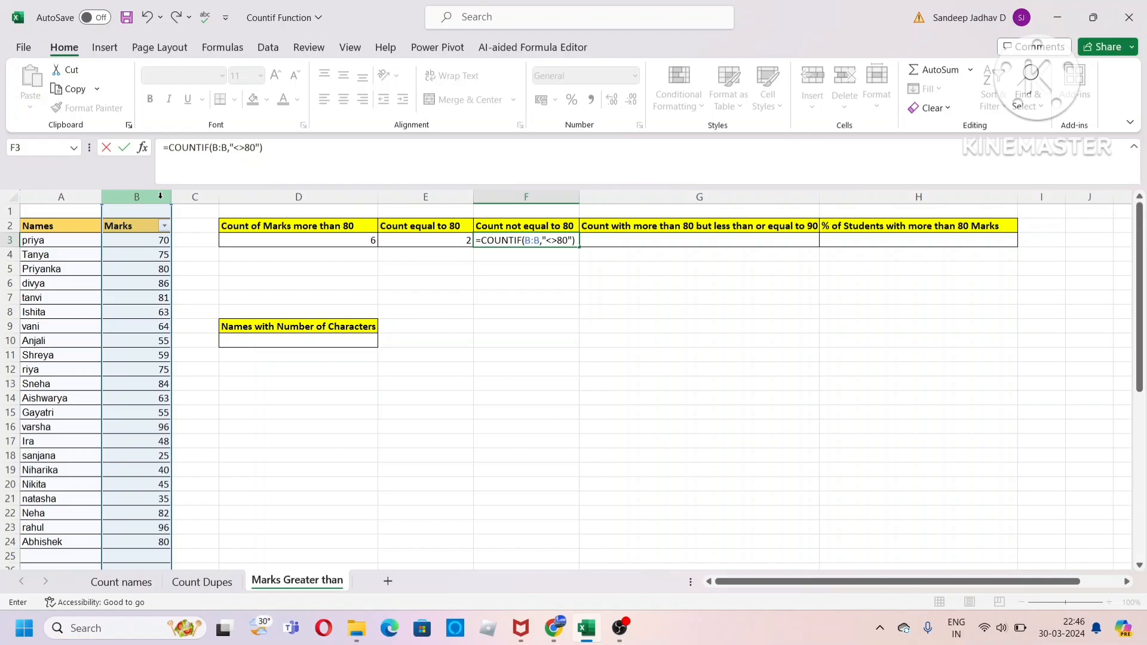
{"action": "key", "text": "ctrl+Return"}
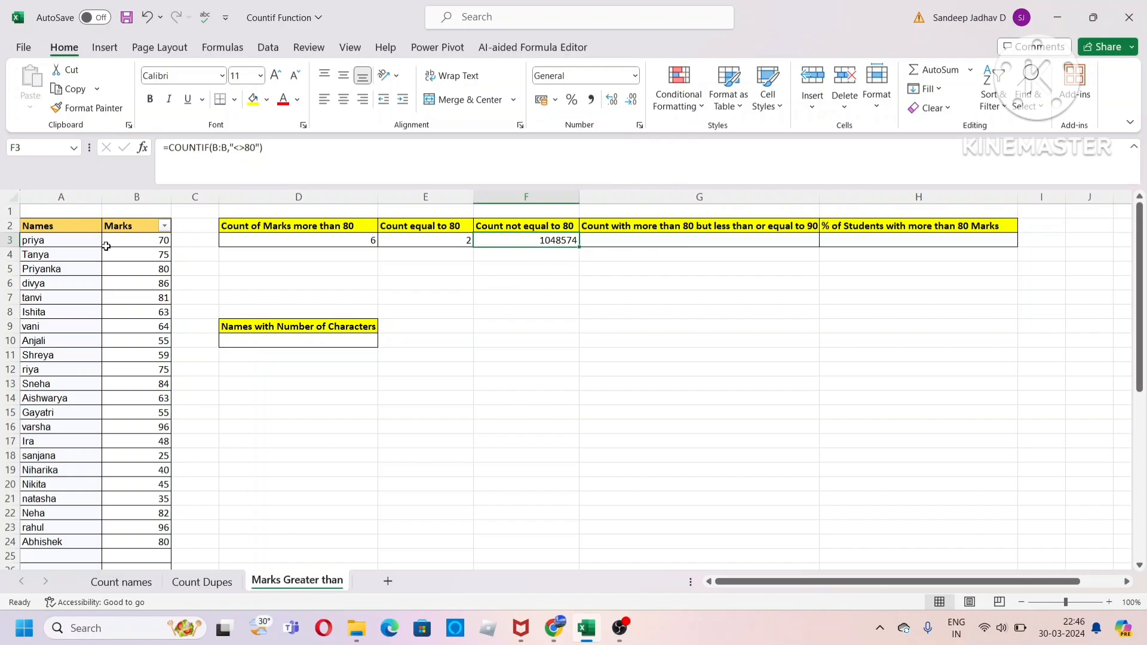
- Limit the F3 formula to the filled marks so that it reads =COUNTIF(B3:B24,"<>80")
{"action": "left_click_drag", "start_coordinate": [291, 147], "coordinate": [213, 146]}
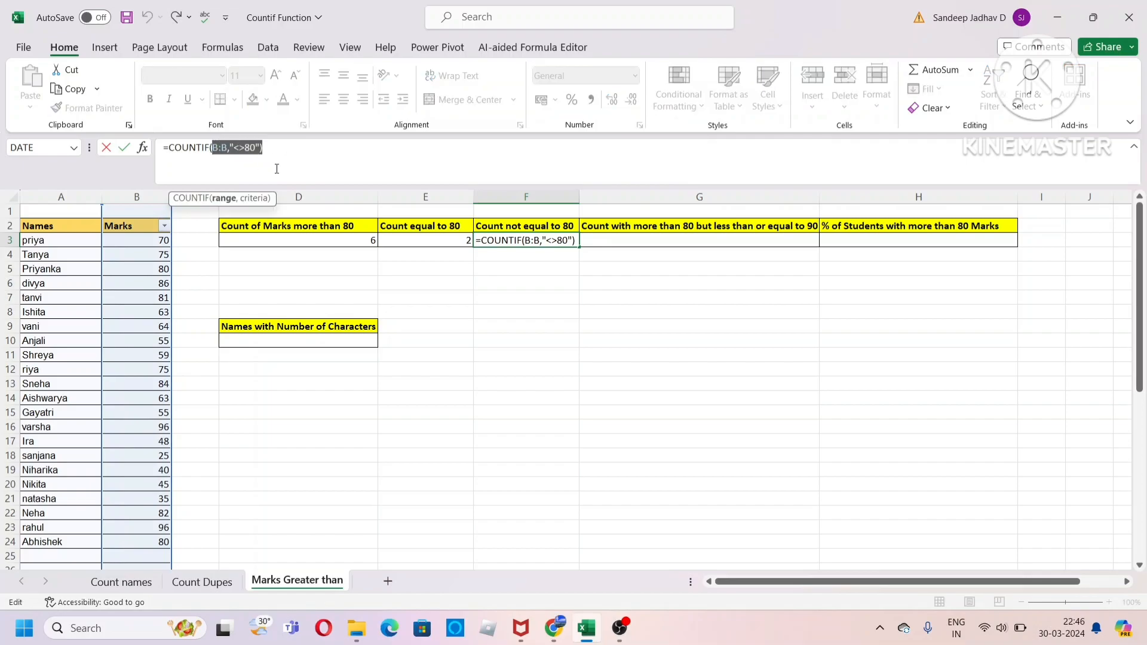
{"action": "key", "text": "BackSpace"}
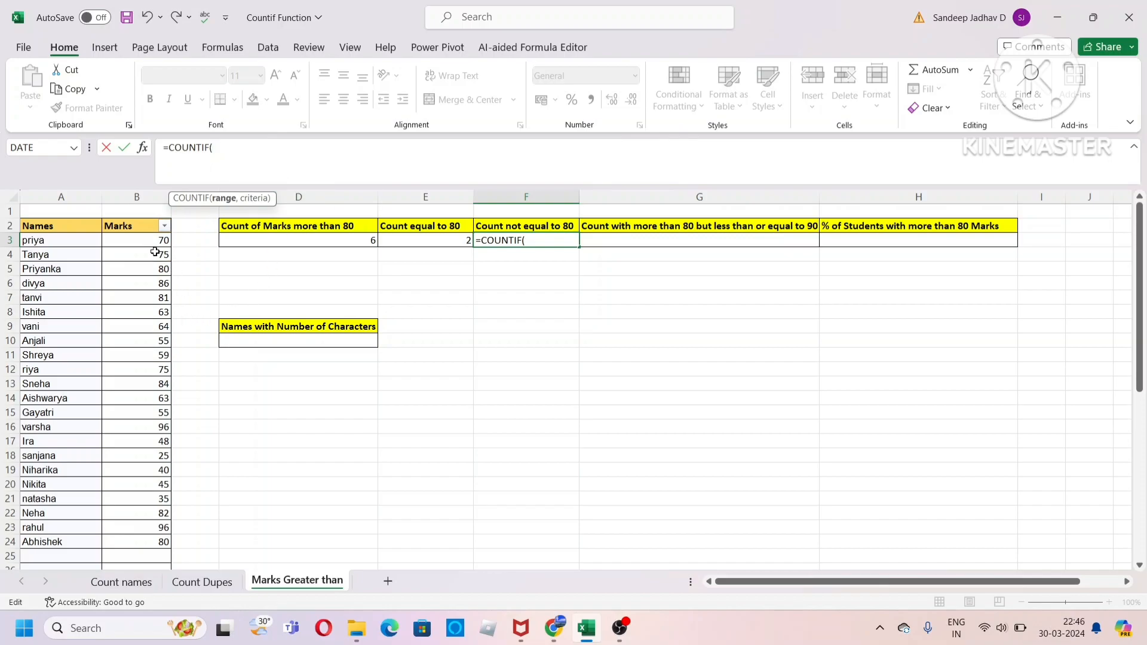
{"action": "left_click_drag", "start_coordinate": [150, 240], "coordinate": [147, 444]}
{"action": "left_click_drag", "start_coordinate": [146, 488], "coordinate": [147, 539]}
{"action": "scroll", "coordinate": [153, 482], "scroll_direction": "down", "scroll_amount": 2}
{"action": "scroll", "coordinate": [153, 482], "scroll_direction": "up", "scroll_amount": 2}
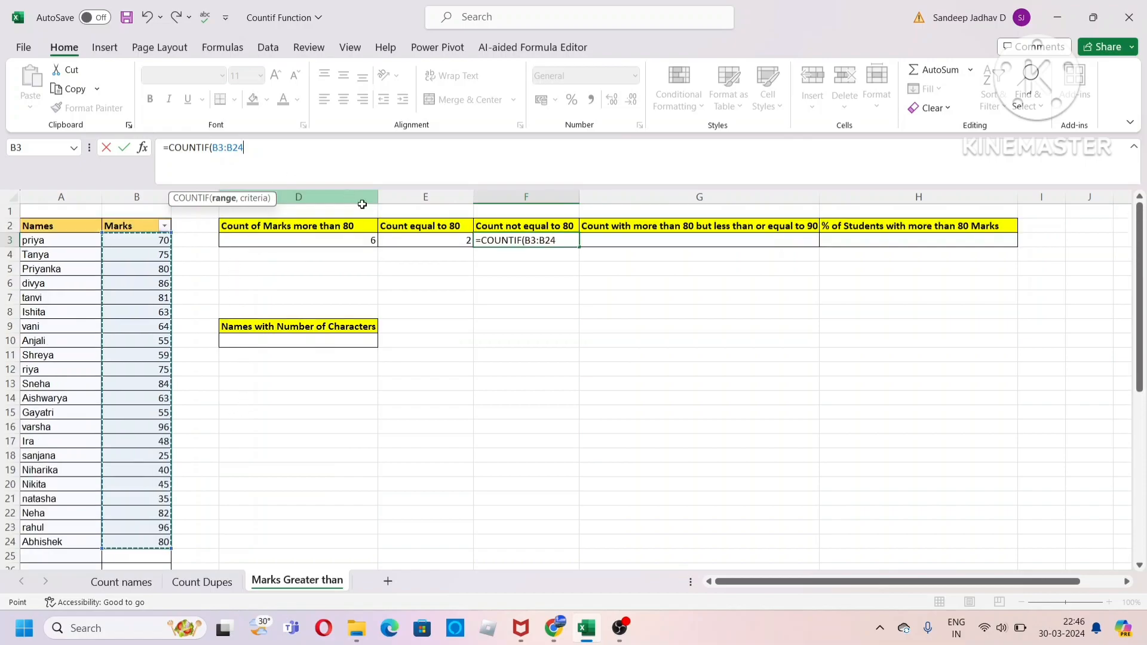
{"action": "type", "text": ","}
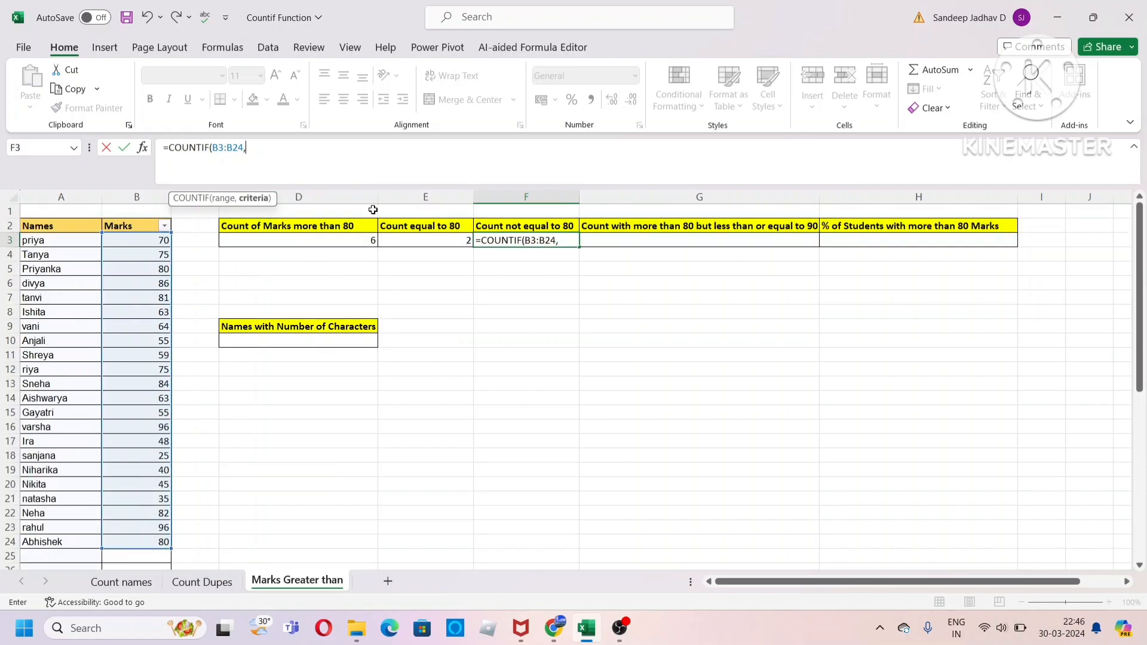
{"action": "type", "text": "\"<>80\")"}
{"action": "key", "text": "Return"}
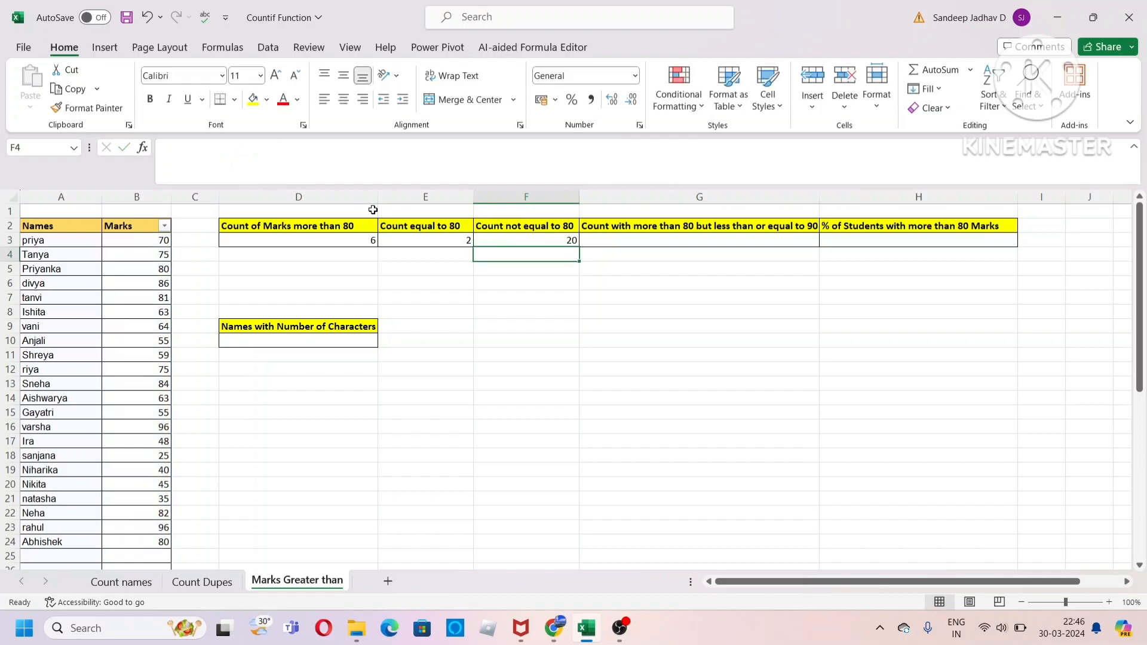
- Check the count in F3 by filtering 80 out of the Marks column and selecting the remaining marks, and clear the filter again
{"action": "left_click", "coordinate": [163, 226]}
{"action": "scroll", "coordinate": [143, 453], "scroll_direction": "down", "scroll_amount": 2}
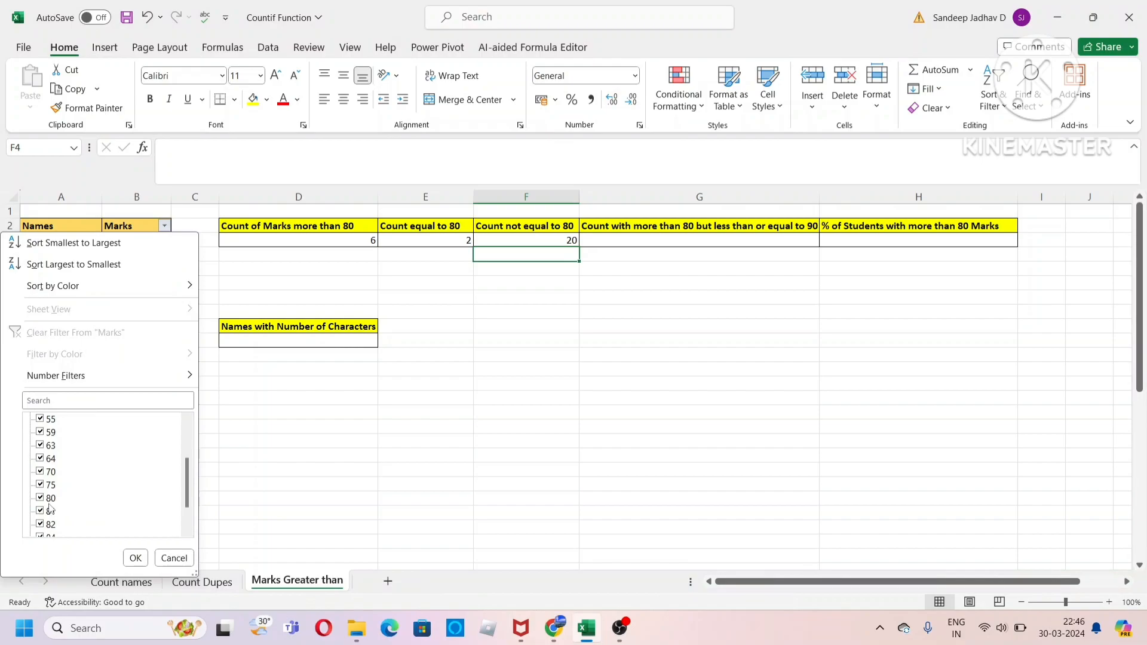
{"action": "left_click", "coordinate": [40, 498]}
{"action": "left_click", "coordinate": [135, 558]}
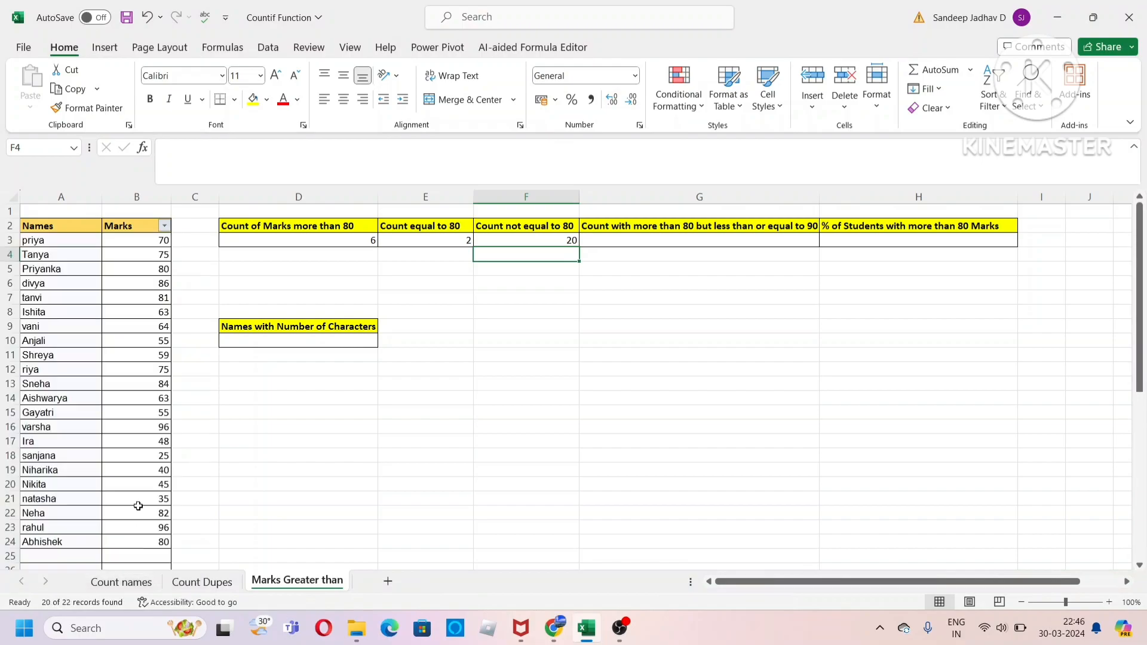
{"action": "left_click_drag", "start_coordinate": [153, 242], "coordinate": [144, 505]}
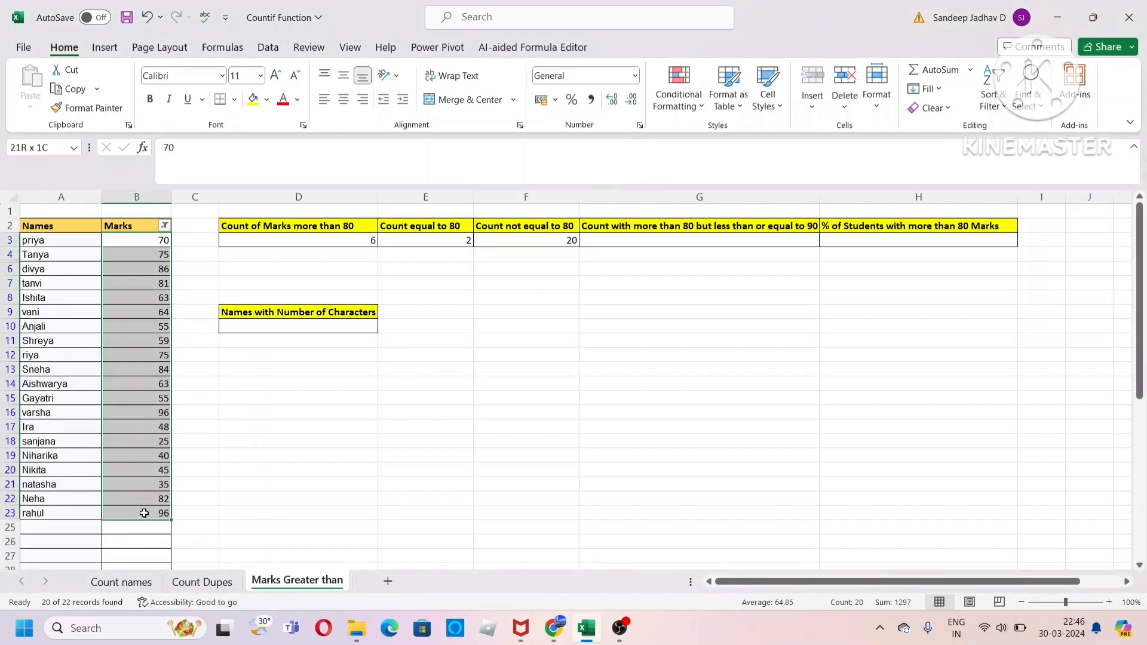
{"action": "left_click", "coordinate": [137, 226]}
{"action": "key", "text": "alt+d"}
{"action": "key", "text": "f"}
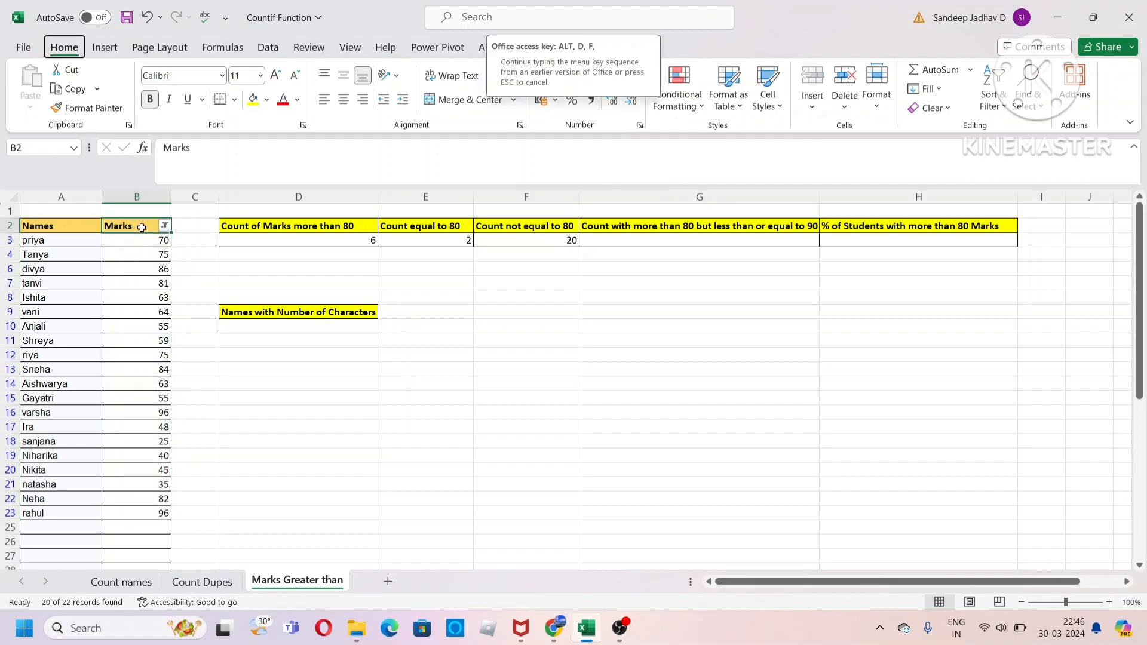
{"action": "key", "text": "s"}
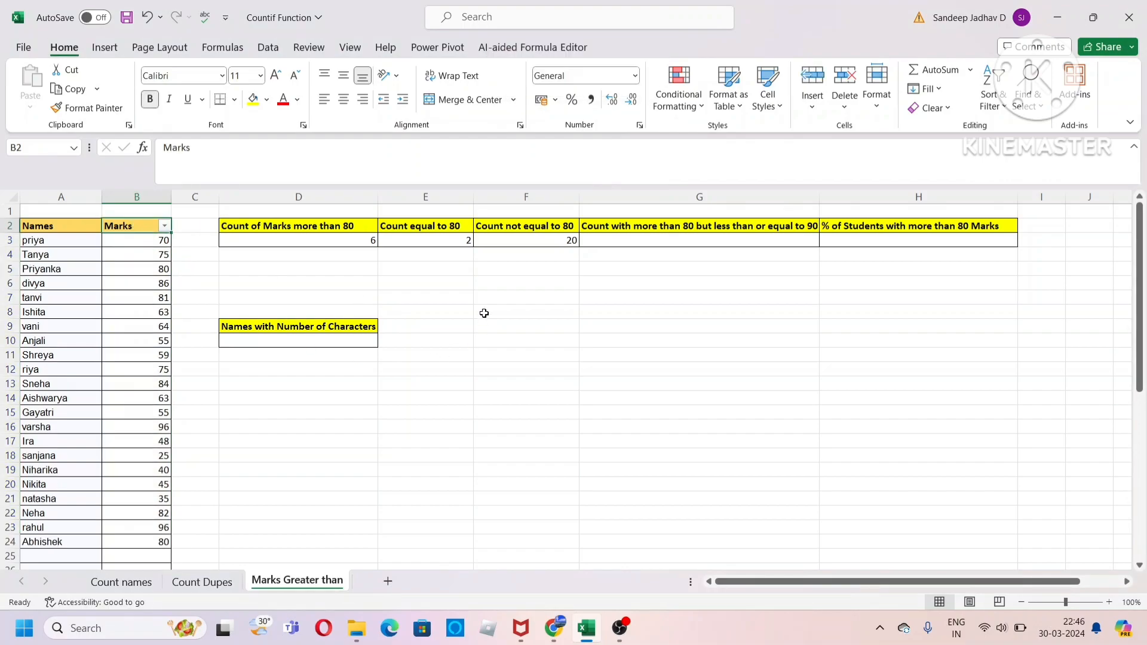
- Begin the G3 formula under the more than 80 but less than or equal to 90 heading with =COUNTIF(B:B,">80")
{"action": "left_click", "coordinate": [636, 227]}
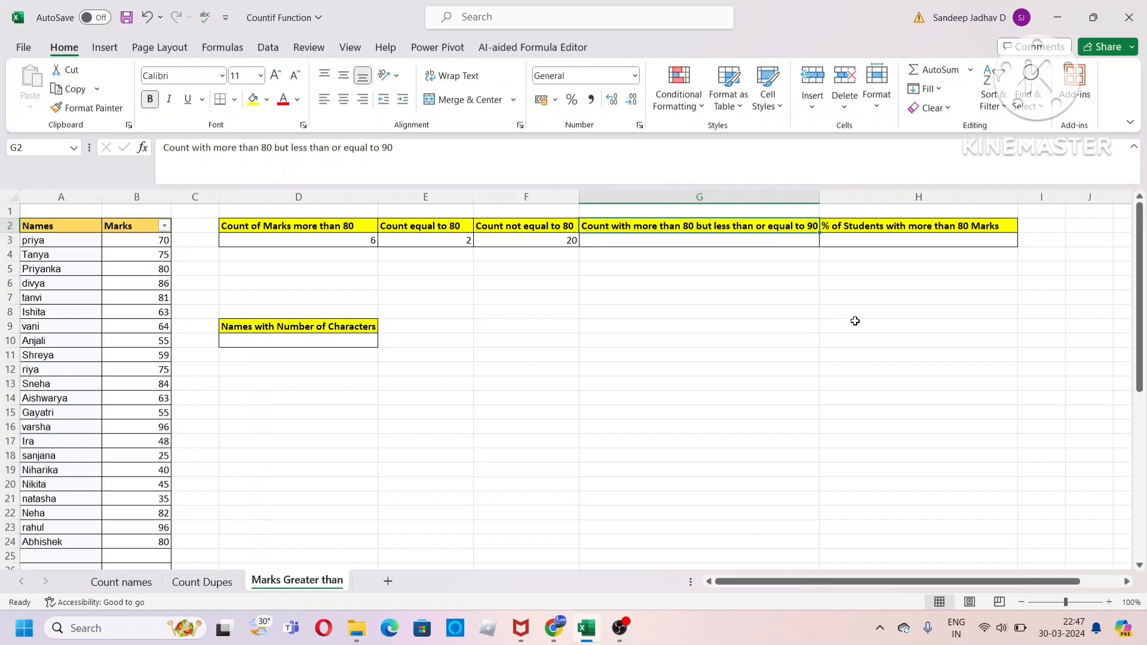
{"action": "left_click", "coordinate": [685, 241]}
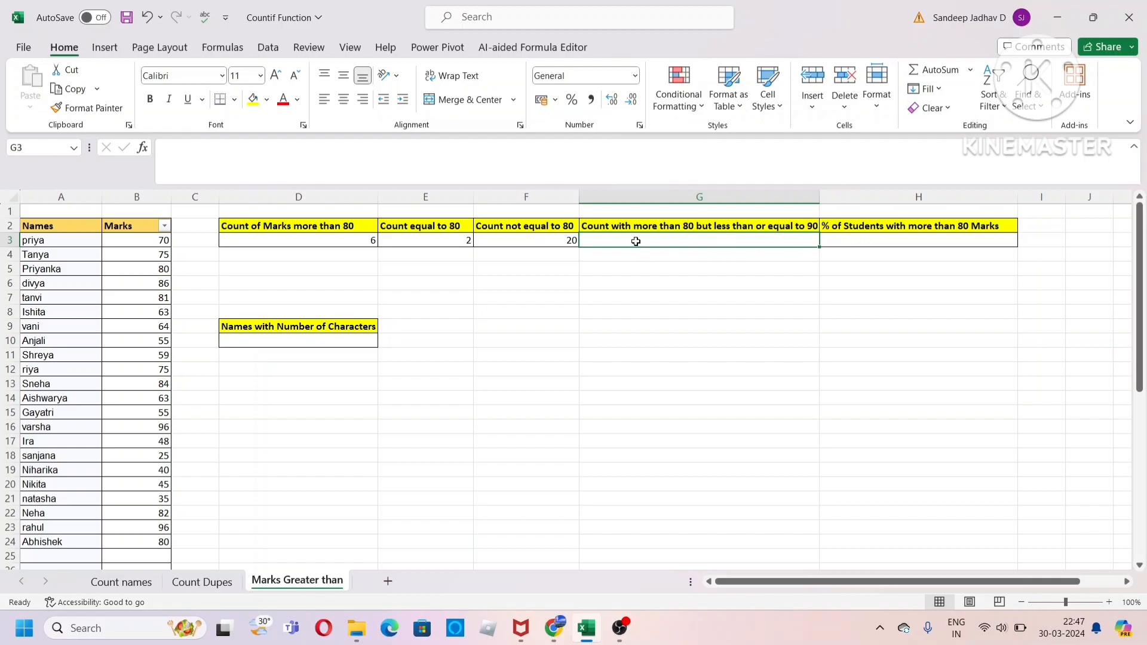
{"action": "type", "text": "="}
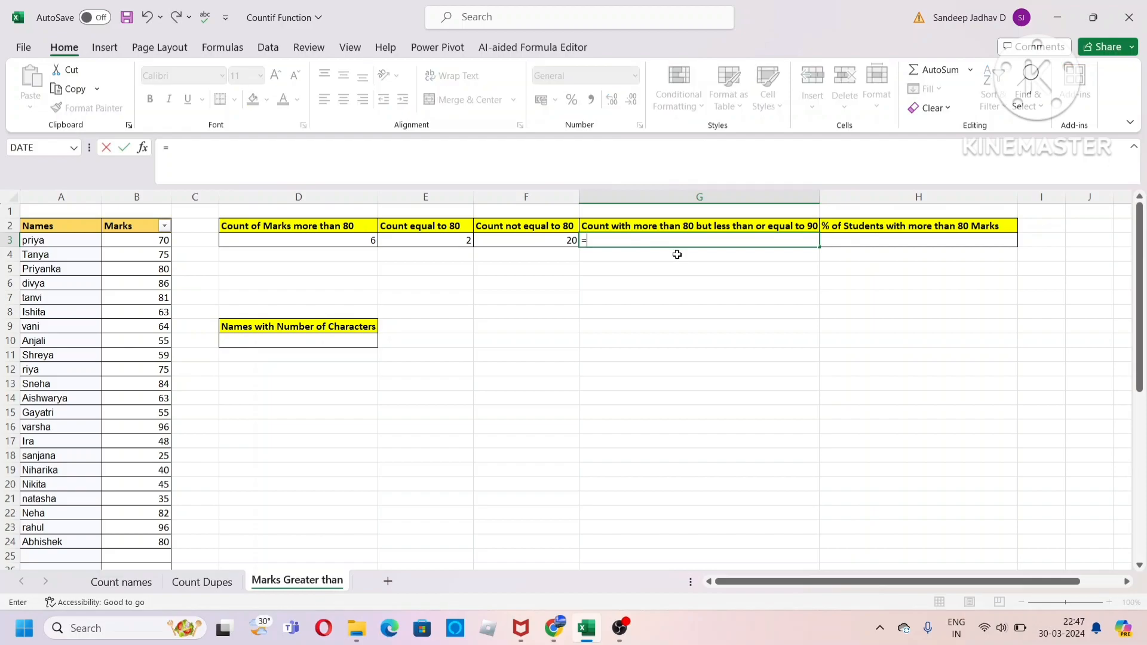
{"action": "type", "text": "counitif"}
{"action": "key", "text": "BackSpace"}
{"action": "key", "text": "BackSpace"}
{"action": "key", "text": "BackSpace"}
{"action": "key", "text": "BackSpace"}
{"action": "type", "text": "yif"}
{"action": "key", "text": "BackSpace"}
{"action": "key", "text": "BackSpace"}
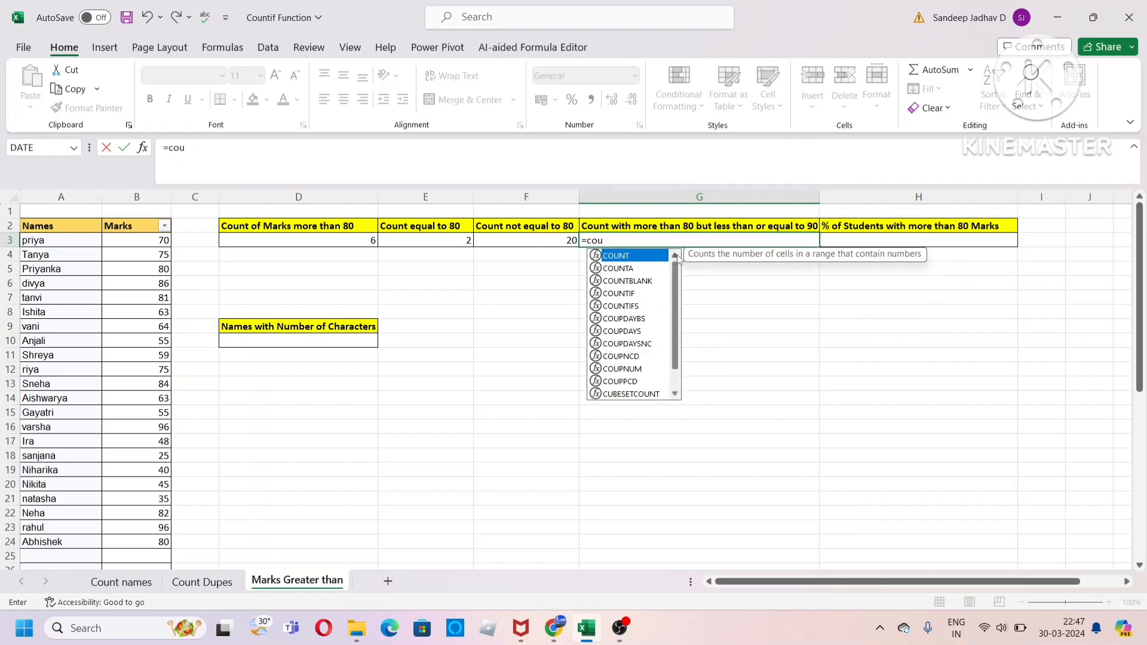
{"action": "key", "text": "Tab"}
{"action": "key", "text": "BackSpace"}
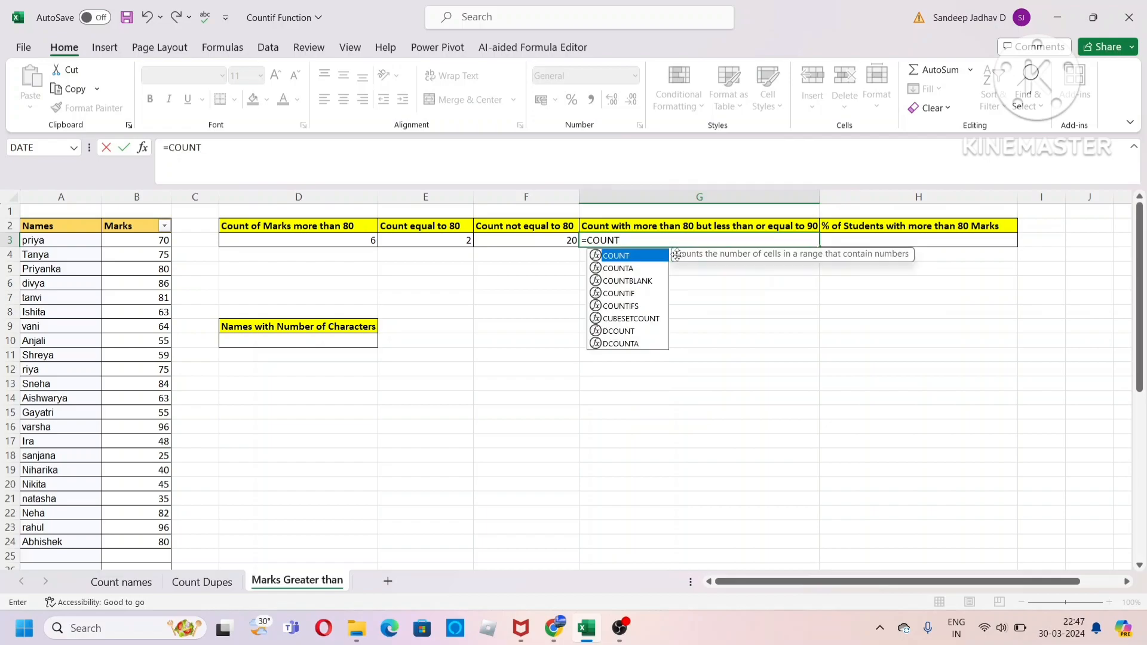
{"action": "type", "text": "if"}
{"action": "key", "text": "Tab"}
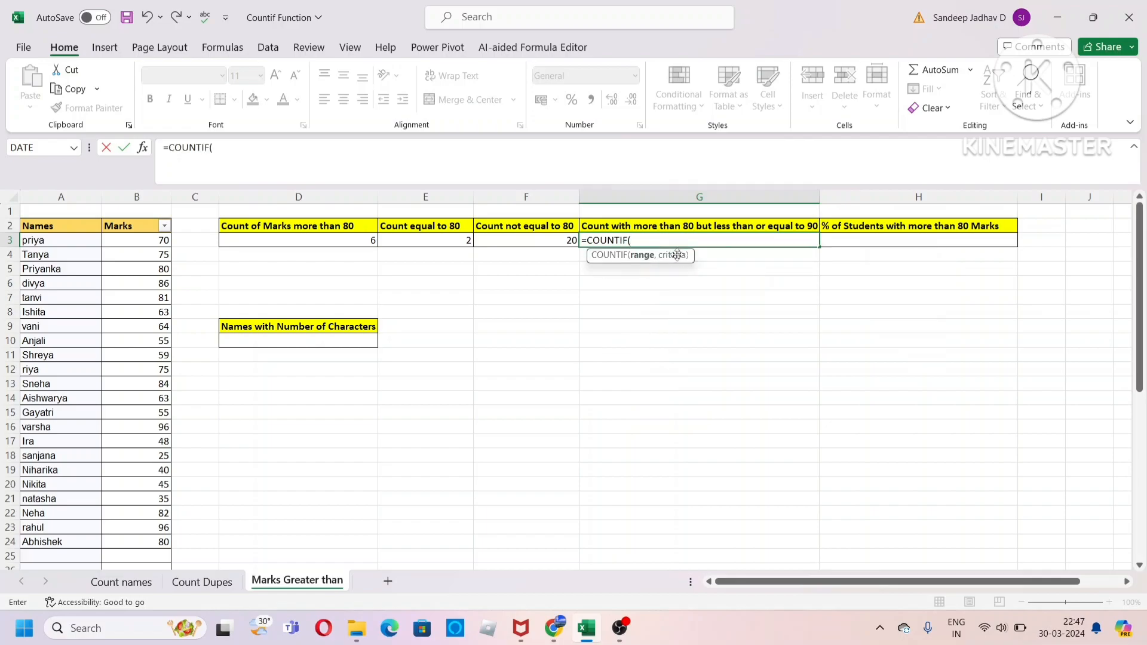
{"action": "left_click", "coordinate": [146, 195]}
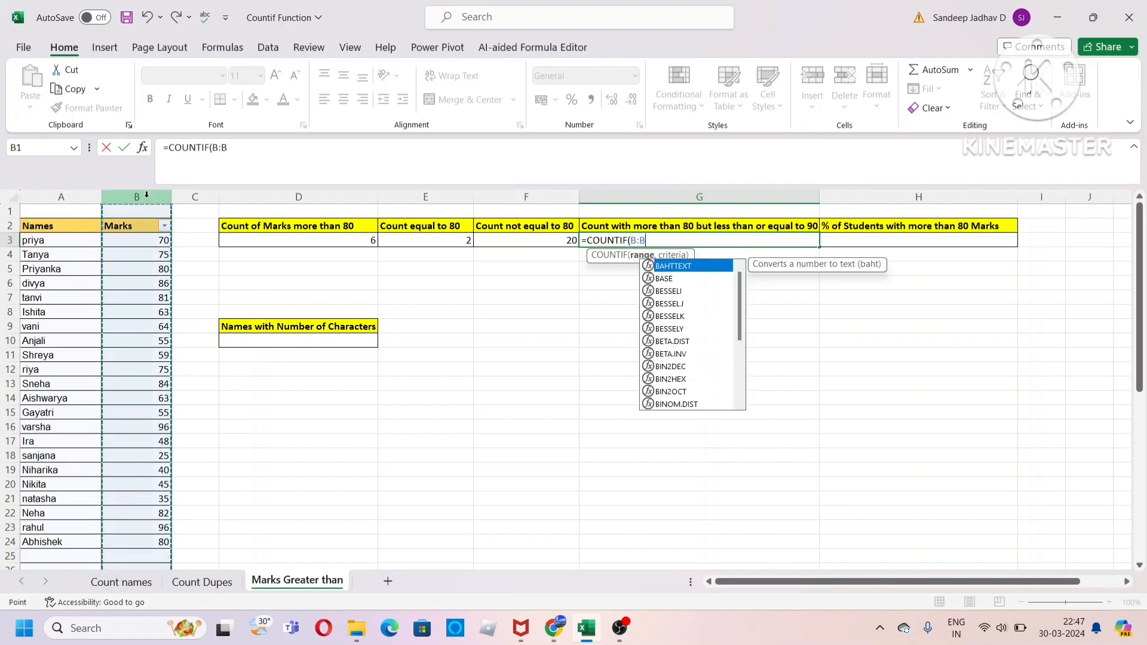
{"action": "type", "text": ","}
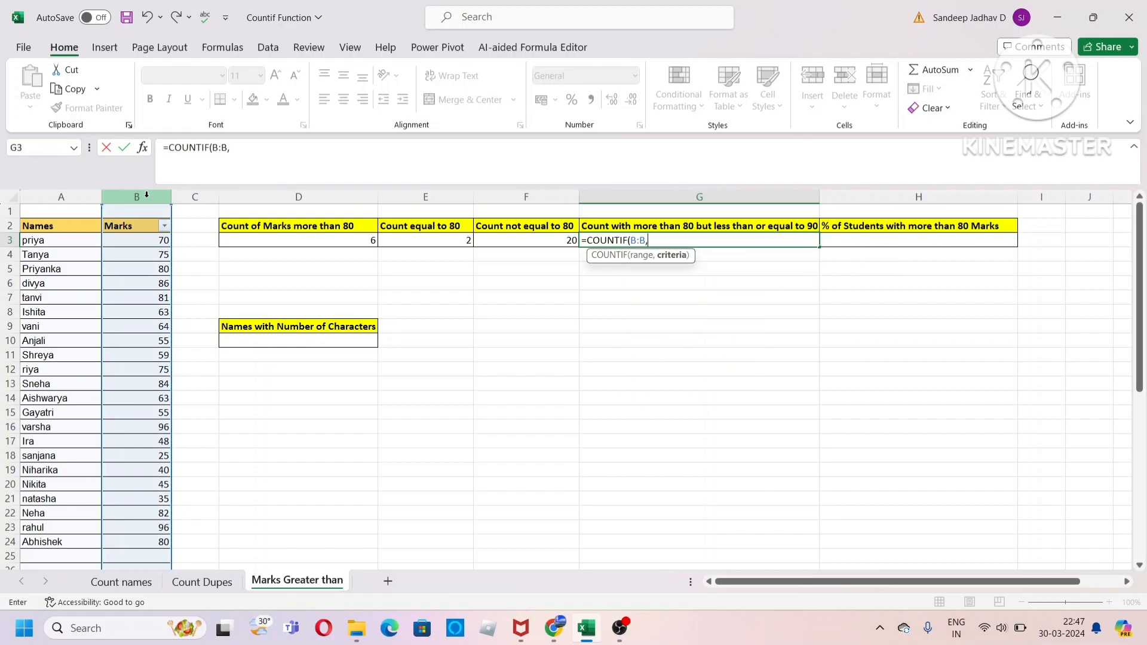
{"action": "type", "text": "\">80\")"}
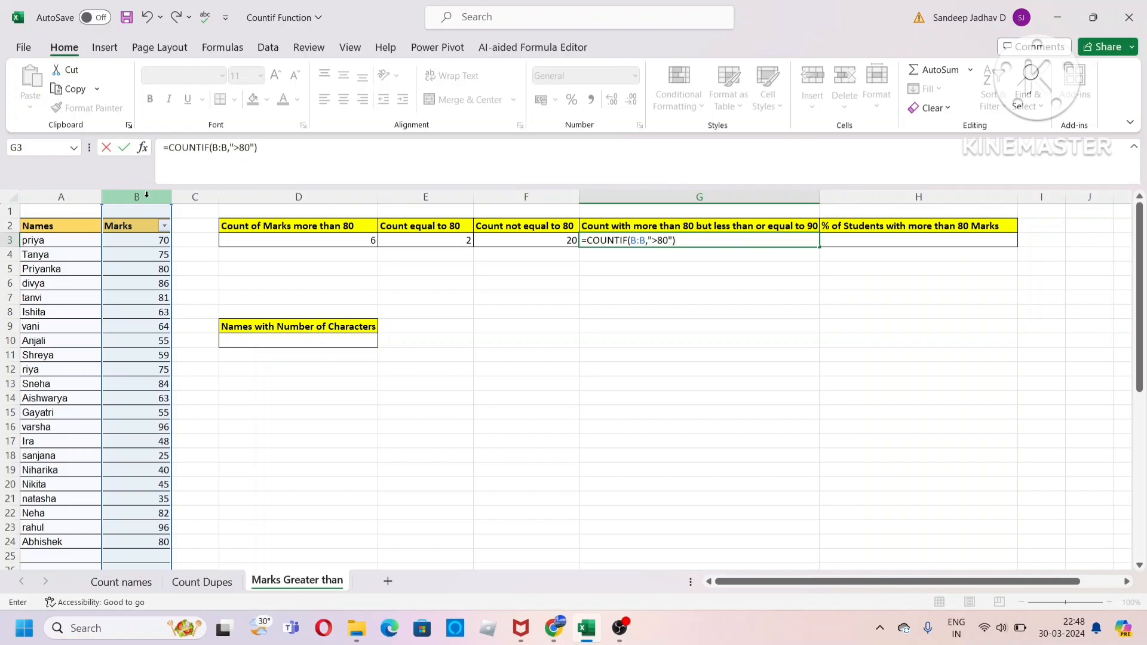
- Complete the G3 formula by subtracting the marks above 90, so that it reads =COUNTIF(B:B,">80")-COUNTIF(B:B,">90")
{"action": "type", "text": "countif"}
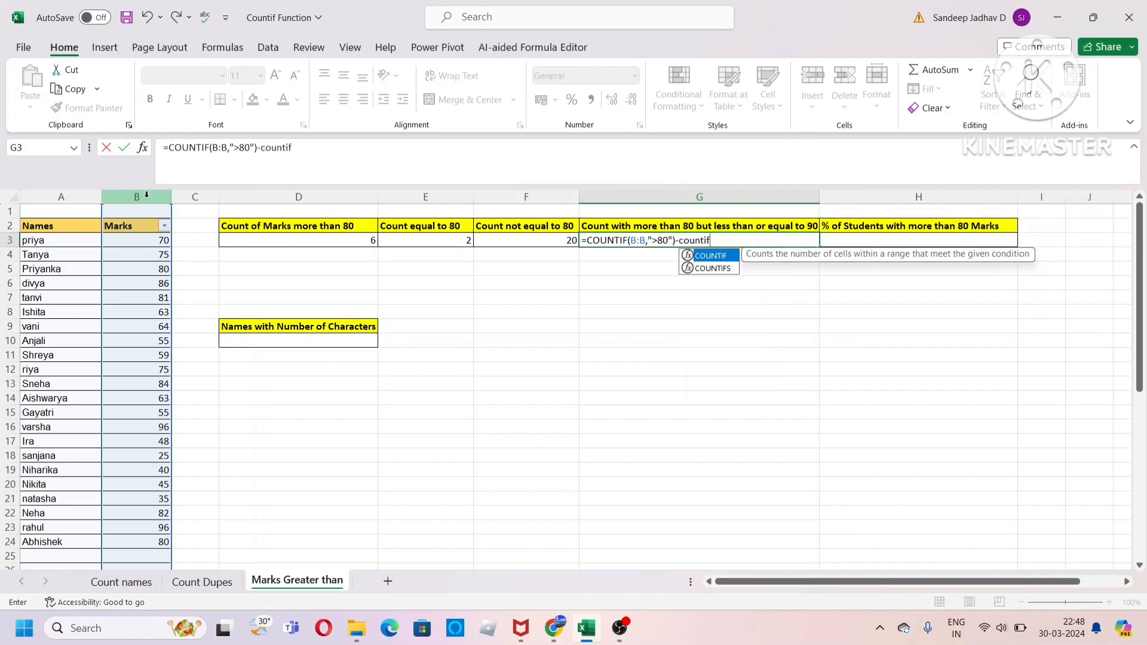
{"action": "key", "text": "Tab"}
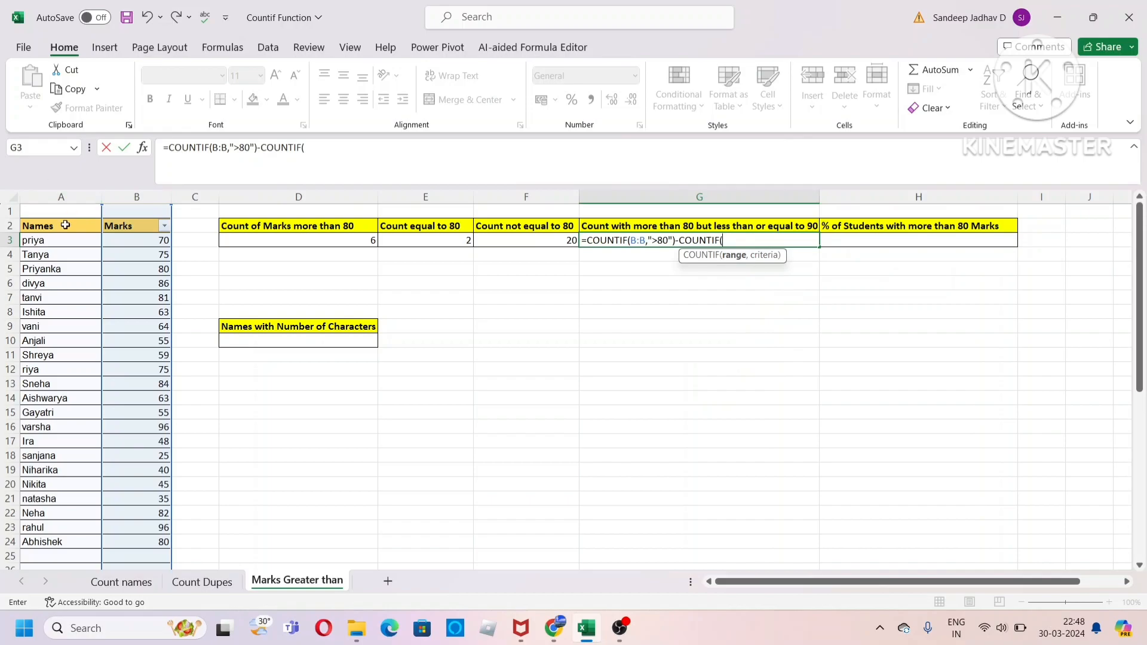
{"action": "left_click", "coordinate": [146, 196]}
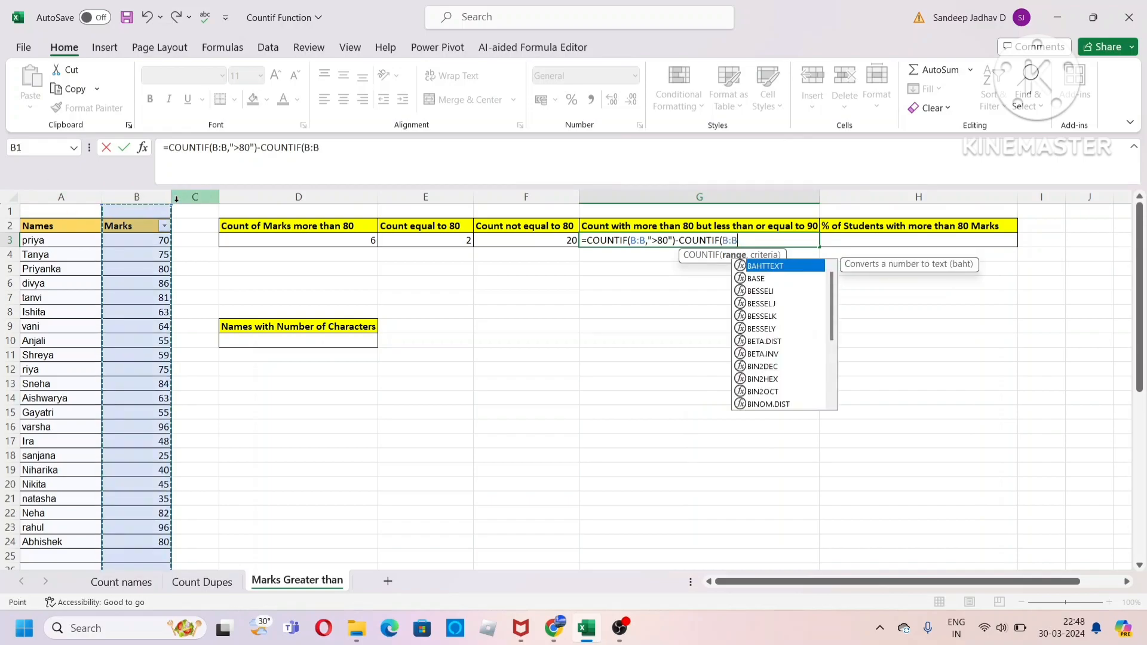
{"action": "type", "text": ",\""}
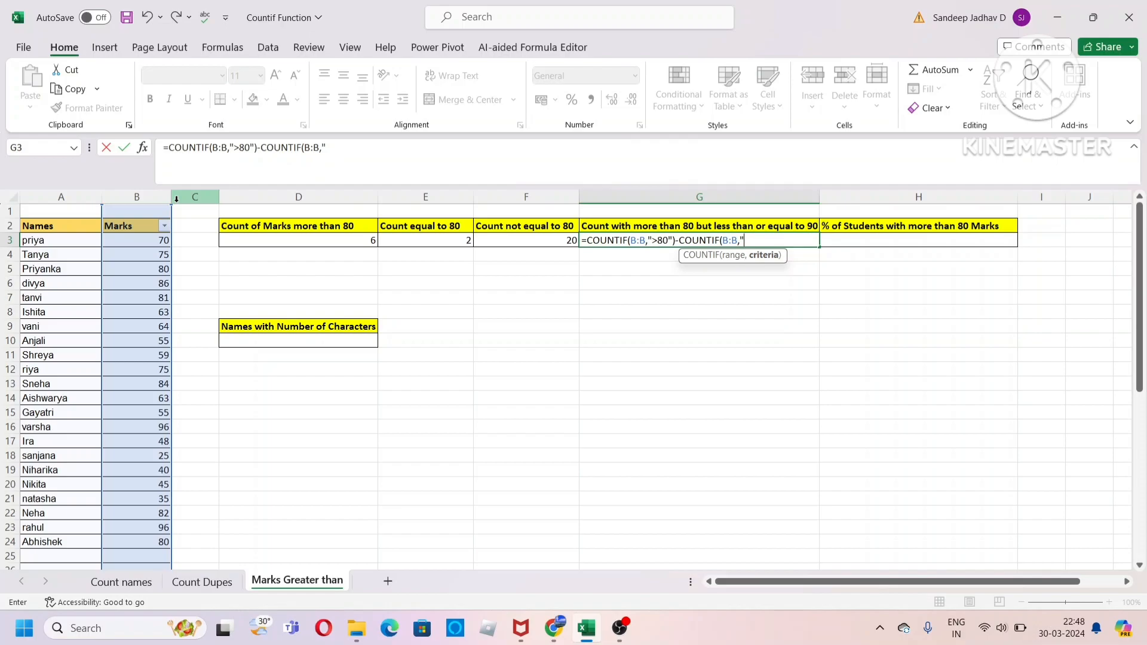
{"action": "type", "text": ">90"}
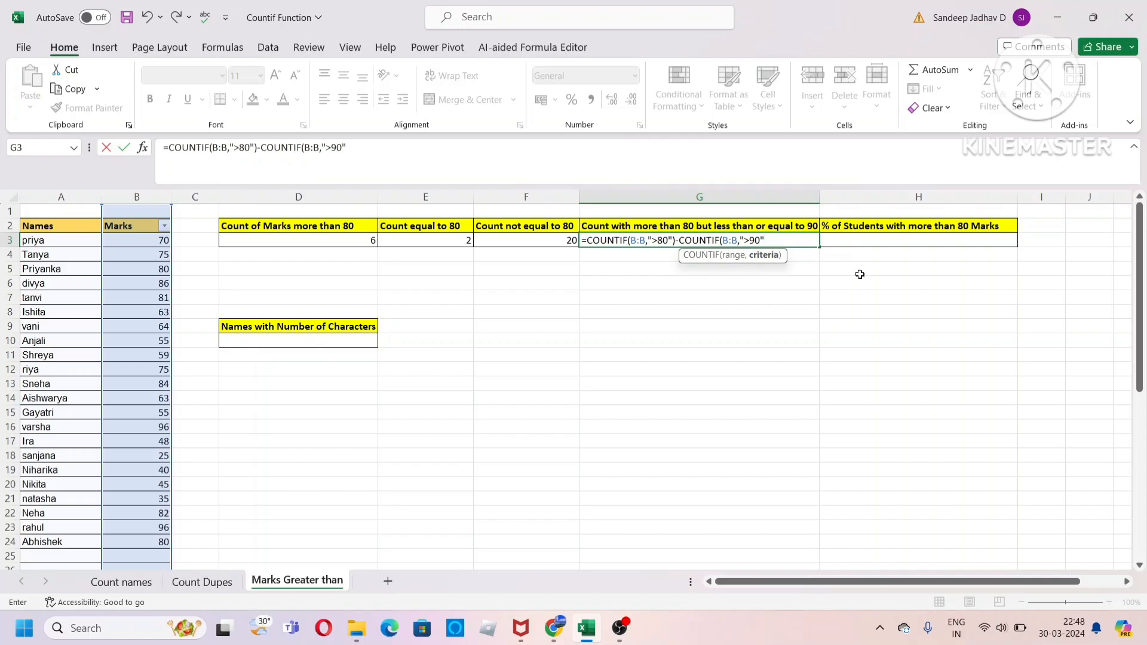
{"action": "type", "text": ")"}
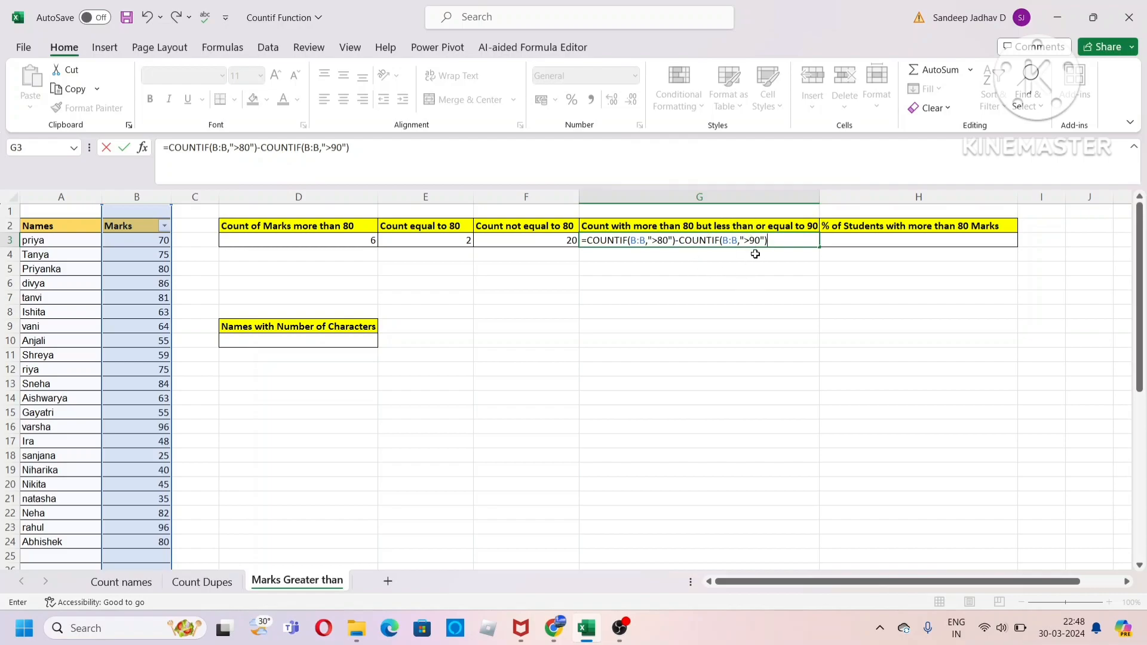
{"action": "key", "text": "Return"}
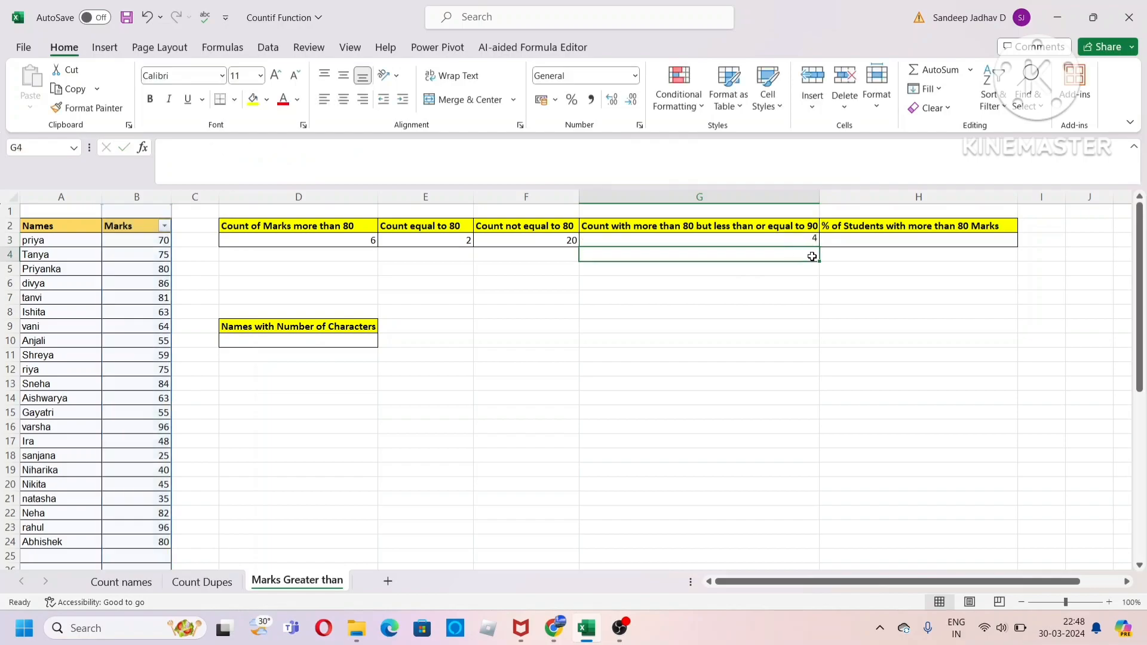
- Check the count in G3 by filtering the Marks column to 81, 82, 84 and 86, and clear the filter again
{"action": "left_click", "coordinate": [781, 237]}
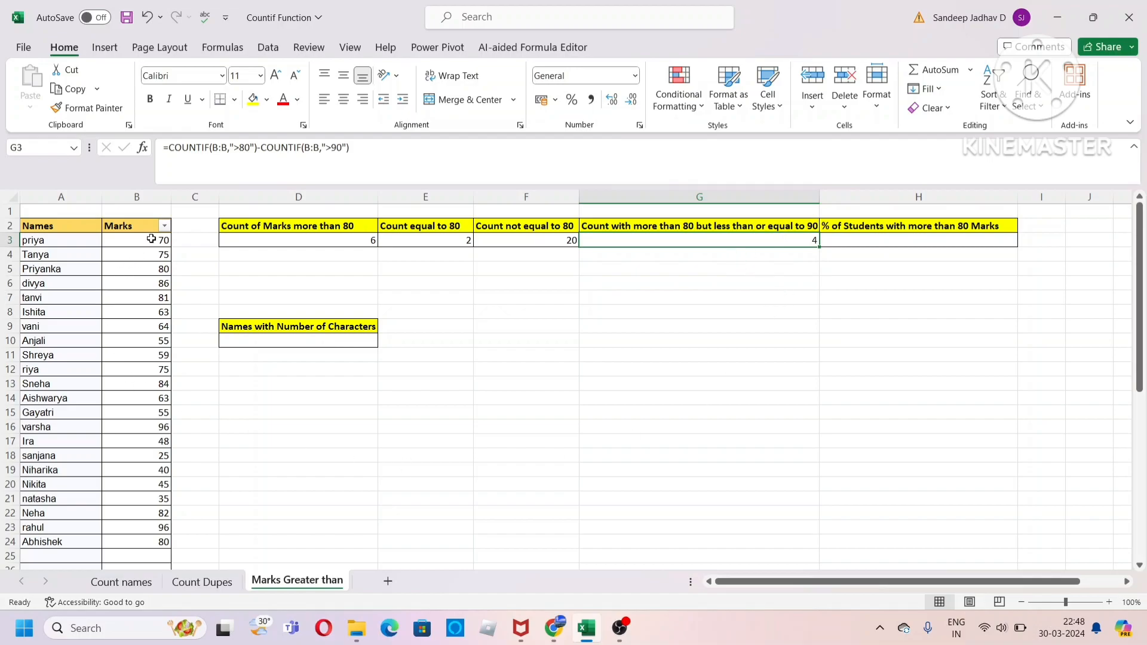
{"action": "left_click", "coordinate": [165, 225]}
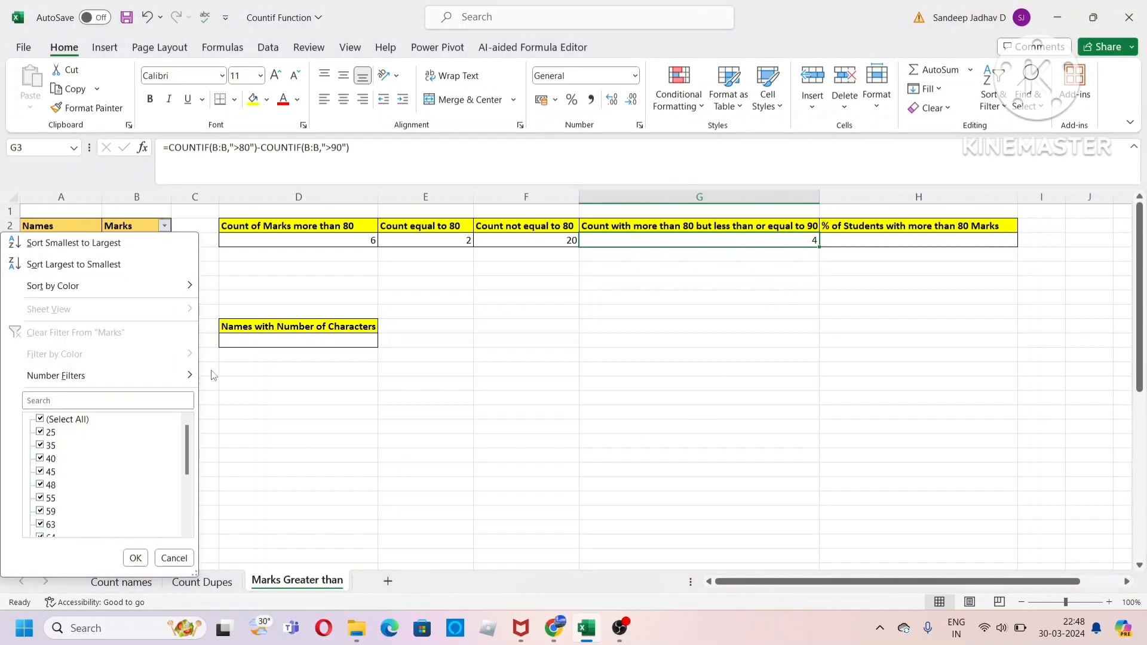
{"action": "left_click", "coordinate": [60, 423]}
{"action": "scroll", "coordinate": [74, 460], "scroll_direction": "down", "scroll_amount": 3}
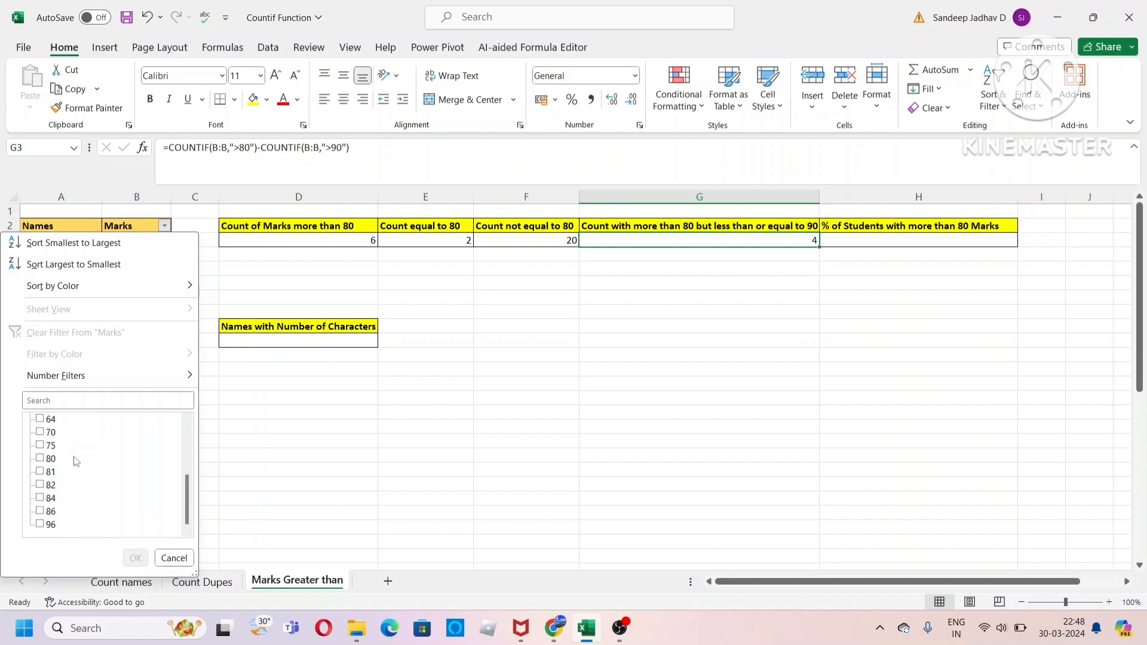
{"action": "left_click", "coordinate": [50, 472]}
{"action": "left_click", "coordinate": [50, 484]}
{"action": "left_click", "coordinate": [51, 497]}
{"action": "left_click", "coordinate": [51, 511]}
{"action": "left_click", "coordinate": [51, 524]}
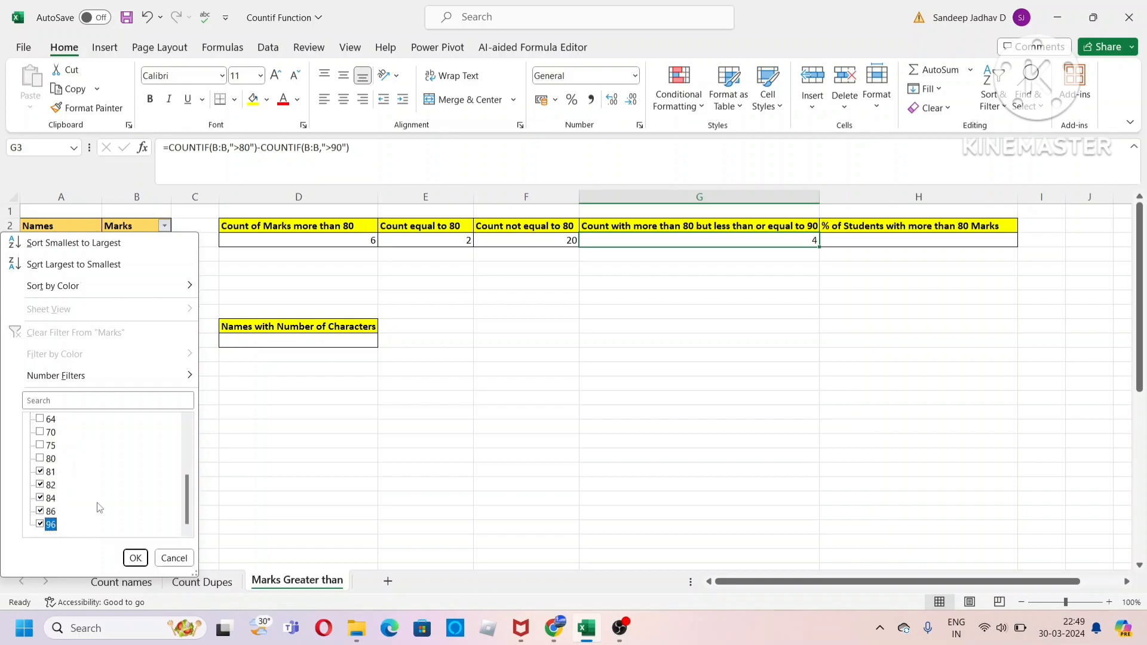
{"action": "left_click", "coordinate": [50, 524]}
{"action": "left_click", "coordinate": [136, 558]}
{"action": "left_click_drag", "start_coordinate": [156, 242], "coordinate": [152, 276]}
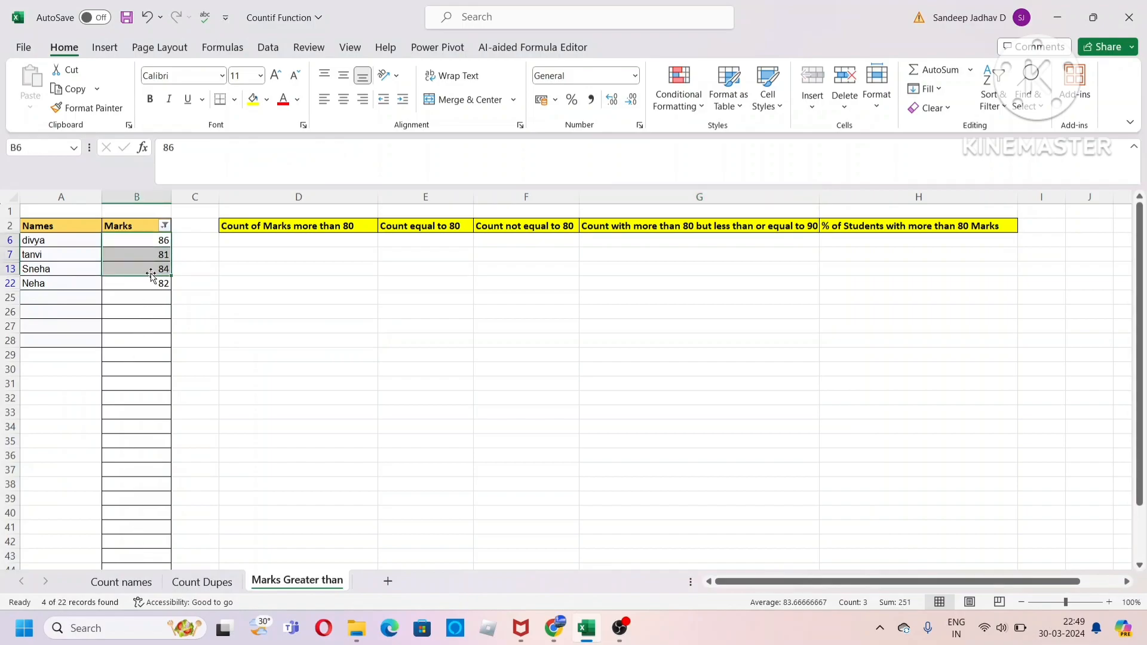
{"action": "left_click", "coordinate": [135, 223]}
{"action": "key", "text": "alt+d"}
{"action": "key", "text": "f"}
{"action": "key", "text": "f"}
- Add a test row with sdfsdf in A25 and 90 in B25, and check the count in G3
{"action": "scroll", "coordinate": [157, 536], "scroll_direction": "down", "scroll_amount": 1}
{"action": "scroll", "coordinate": [157, 536], "scroll_direction": "down", "scroll_amount": 1}
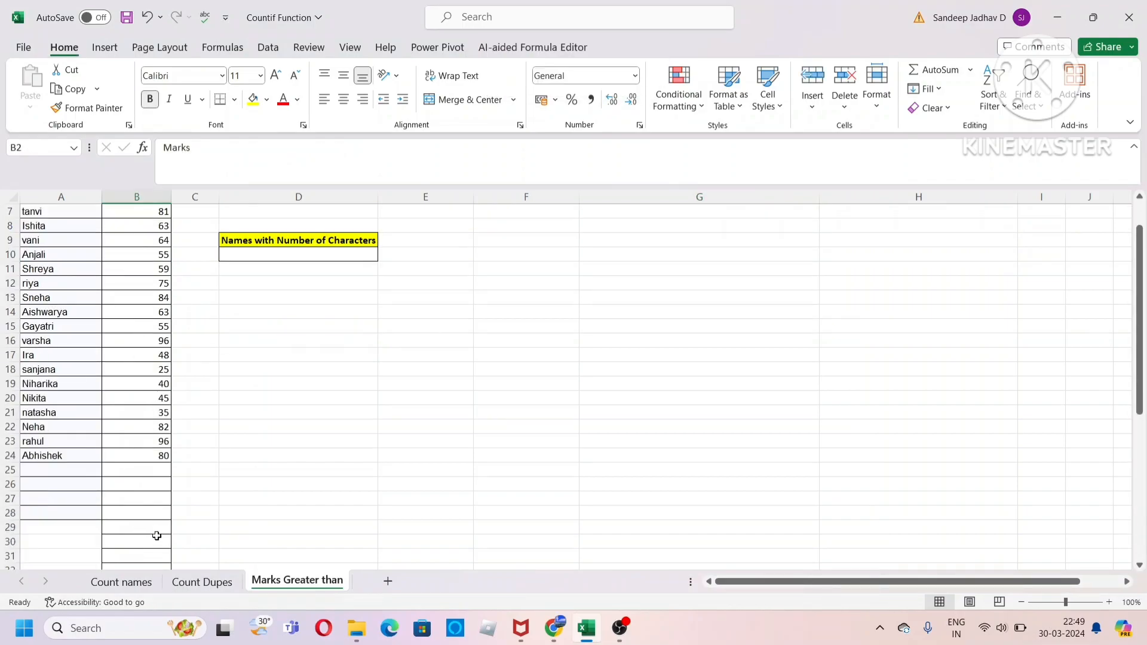
{"action": "left_click", "coordinate": [146, 471]}
{"action": "left_click", "coordinate": [62, 471]}
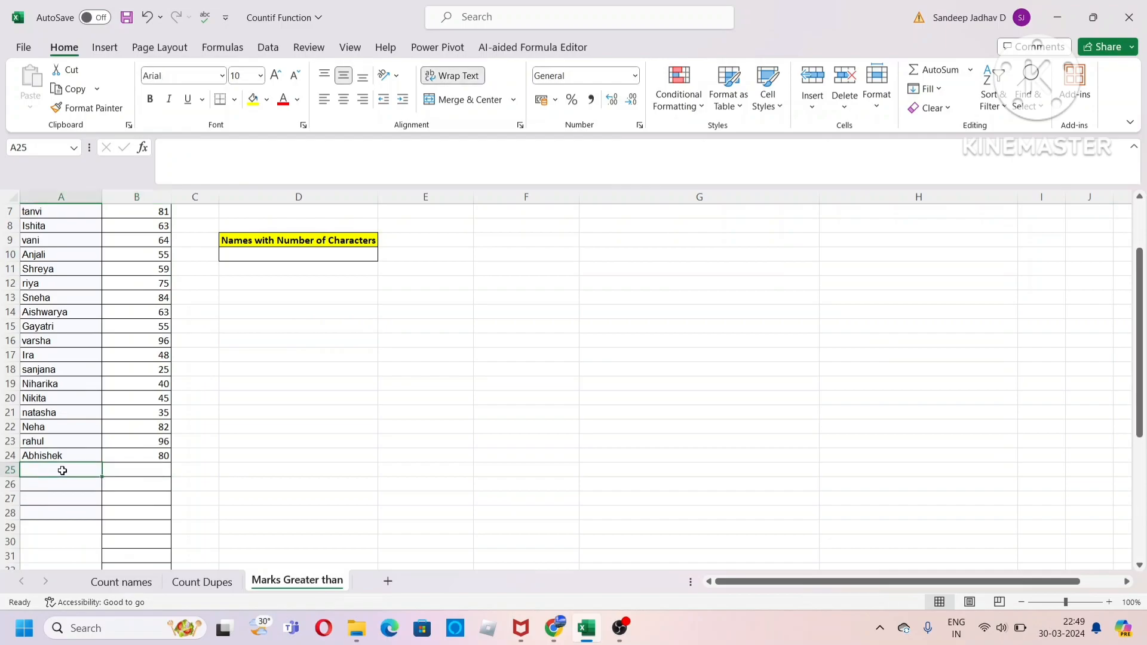
{"action": "type", "text": "sdfsdf"}
{"action": "left_click", "coordinate": [136, 476]}
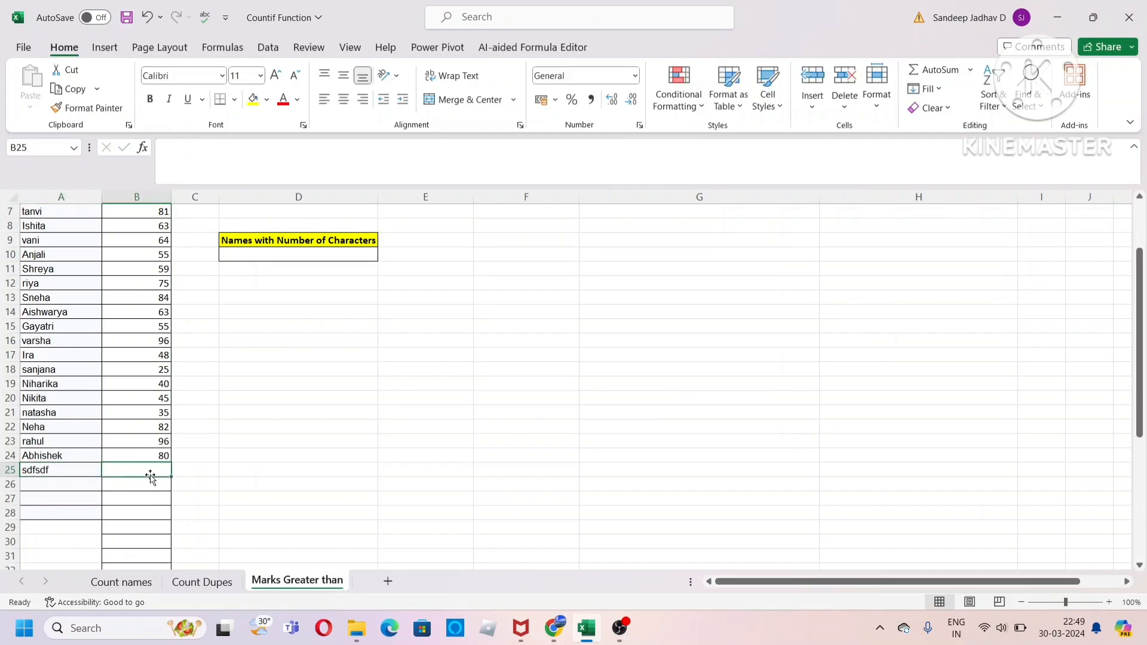
{"action": "type", "text": "90"}
{"action": "scroll", "coordinate": [316, 429], "scroll_direction": "up", "scroll_amount": 2}
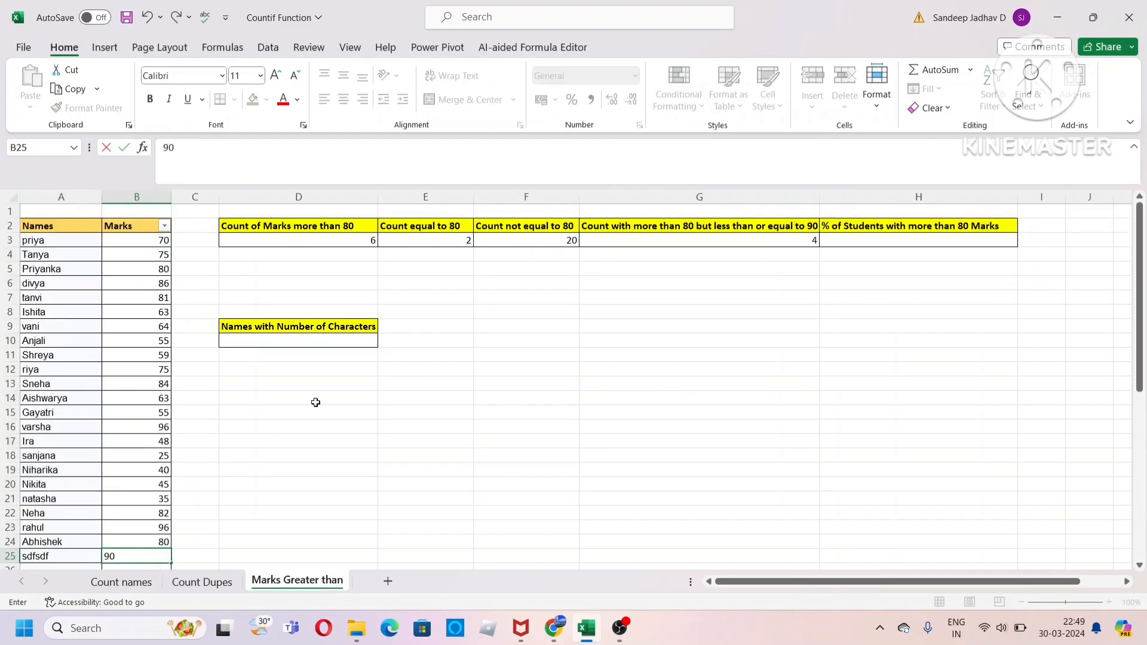
{"action": "key", "text": "Return"}
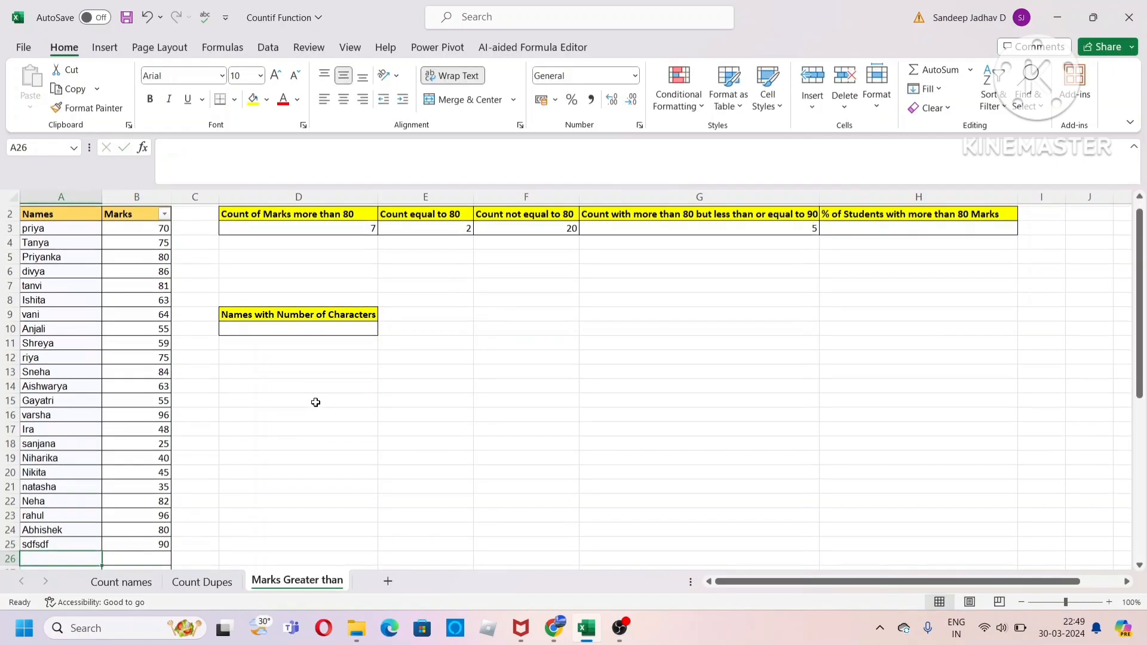
{"action": "left_click", "coordinate": [788, 223]}
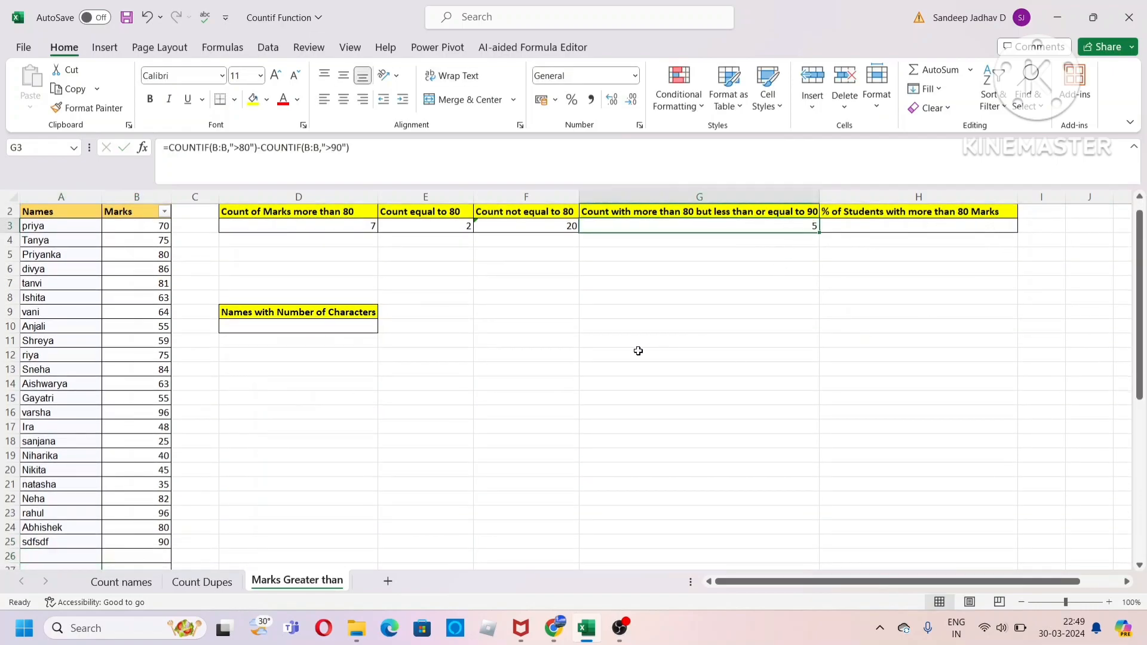
- Change the test mark in B25 to 95 and check the count in G3 again
{"action": "left_click", "coordinate": [145, 544]}
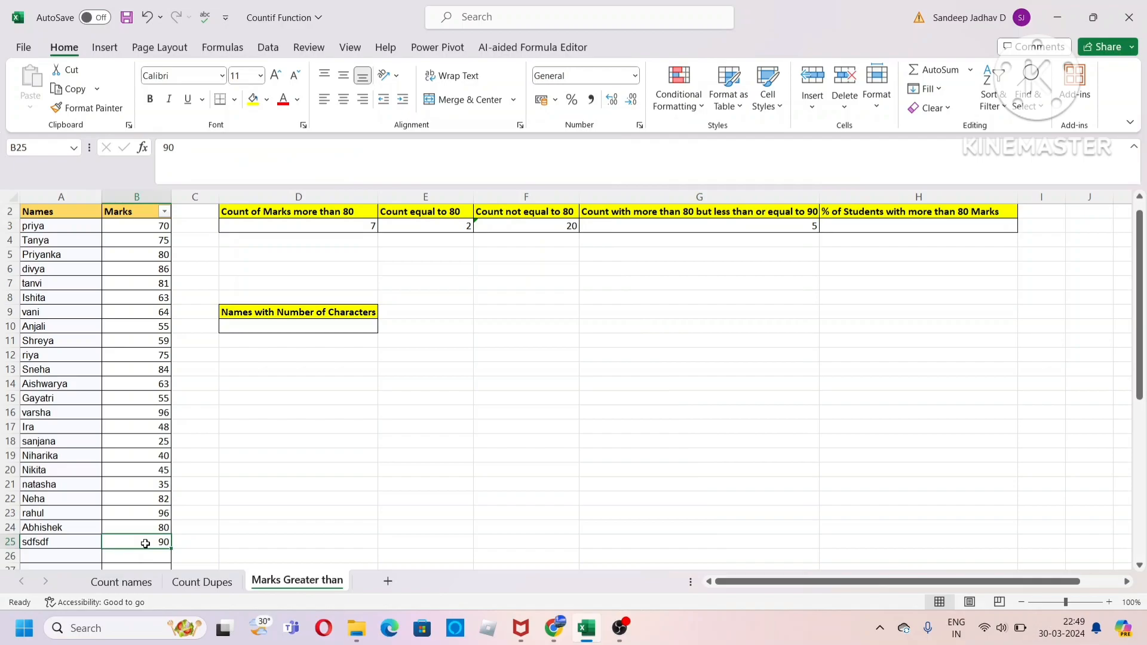
{"action": "type", "text": "95"}
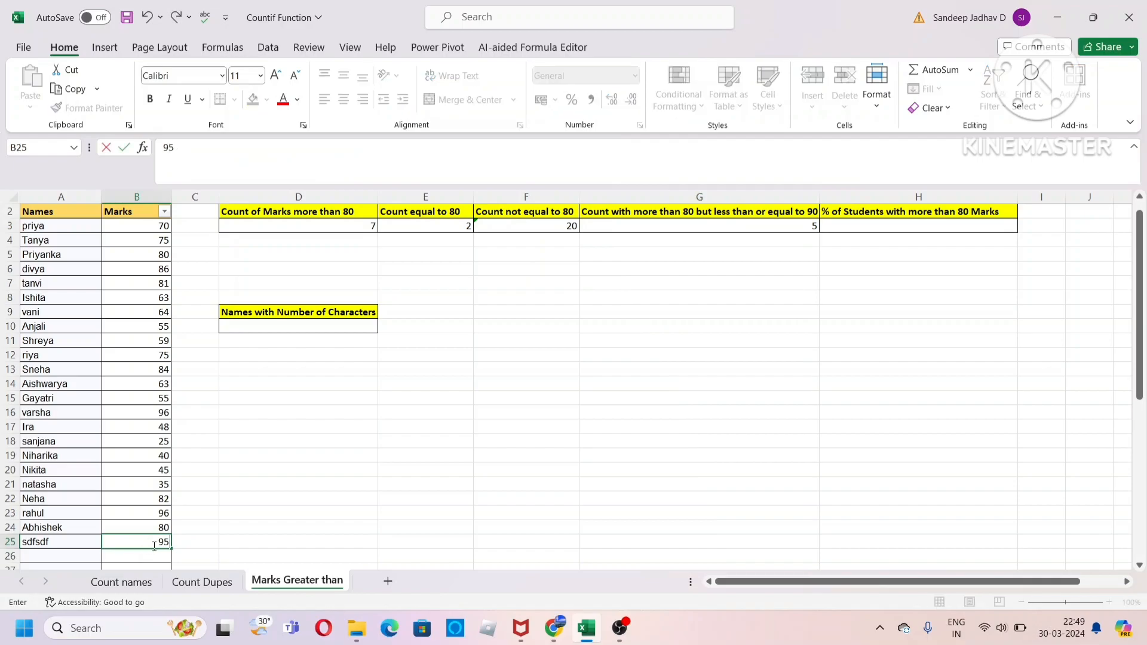
{"action": "key", "text": "Return"}
{"action": "scroll", "coordinate": [213, 521], "scroll_direction": "up", "scroll_amount": 1}
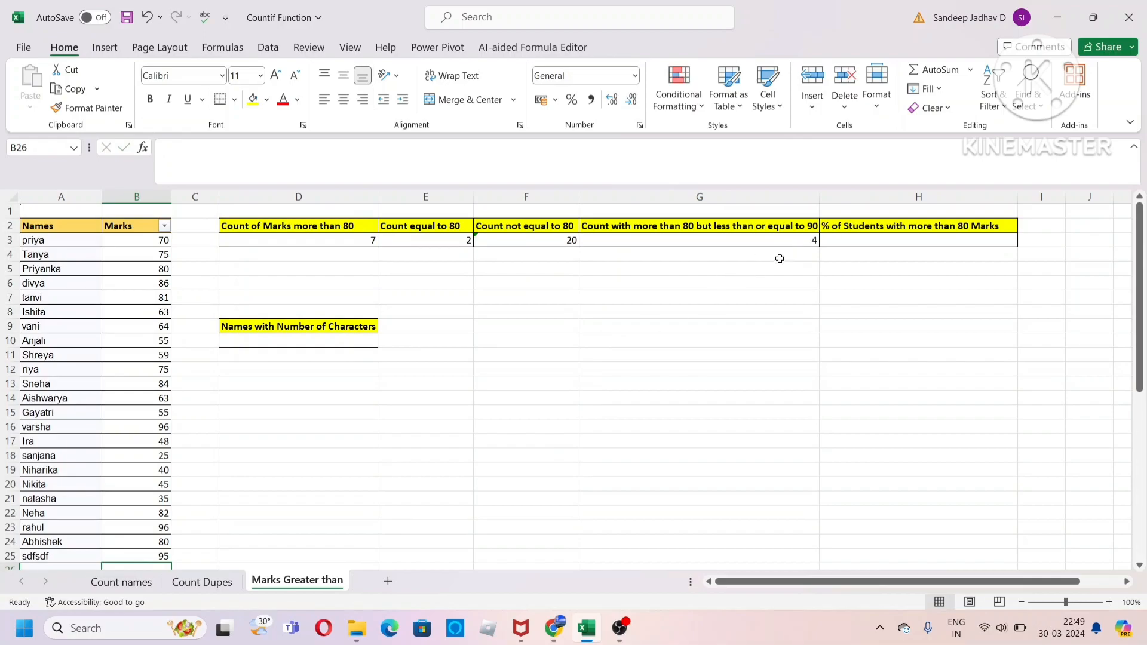
- Delete the test mark in B25 and the test name in A25
{"action": "scroll", "coordinate": [454, 367], "scroll_direction": "down", "scroll_amount": 2}
{"action": "scroll", "coordinate": [507, 397], "scroll_direction": "up", "scroll_amount": 2}
{"action": "scroll", "coordinate": [558, 348], "scroll_direction": "down", "scroll_amount": 2}
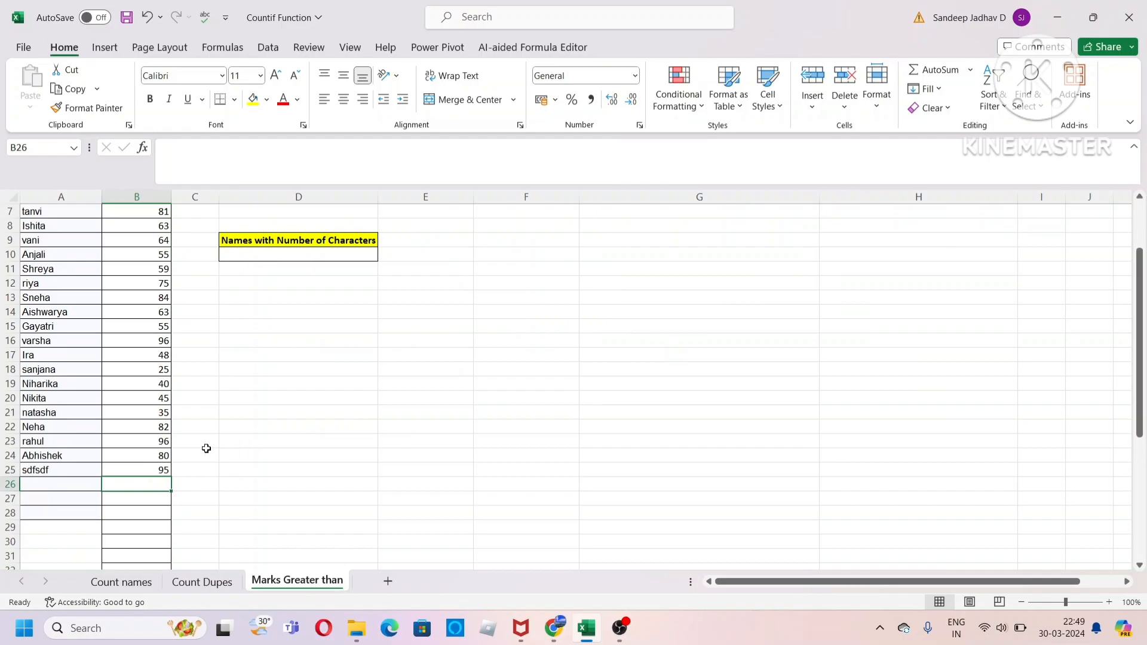
{"action": "left_click", "coordinate": [161, 470]}
{"action": "key", "text": "Delete"}
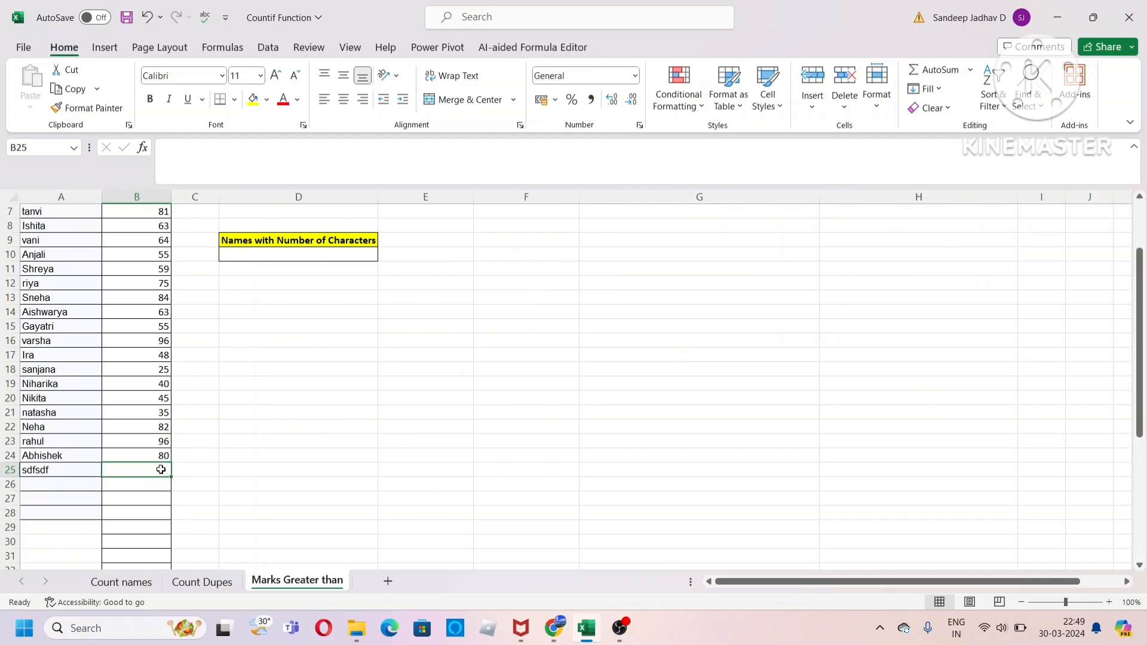
{"action": "left_click", "coordinate": [74, 471]}
{"action": "key", "text": "Delete"}
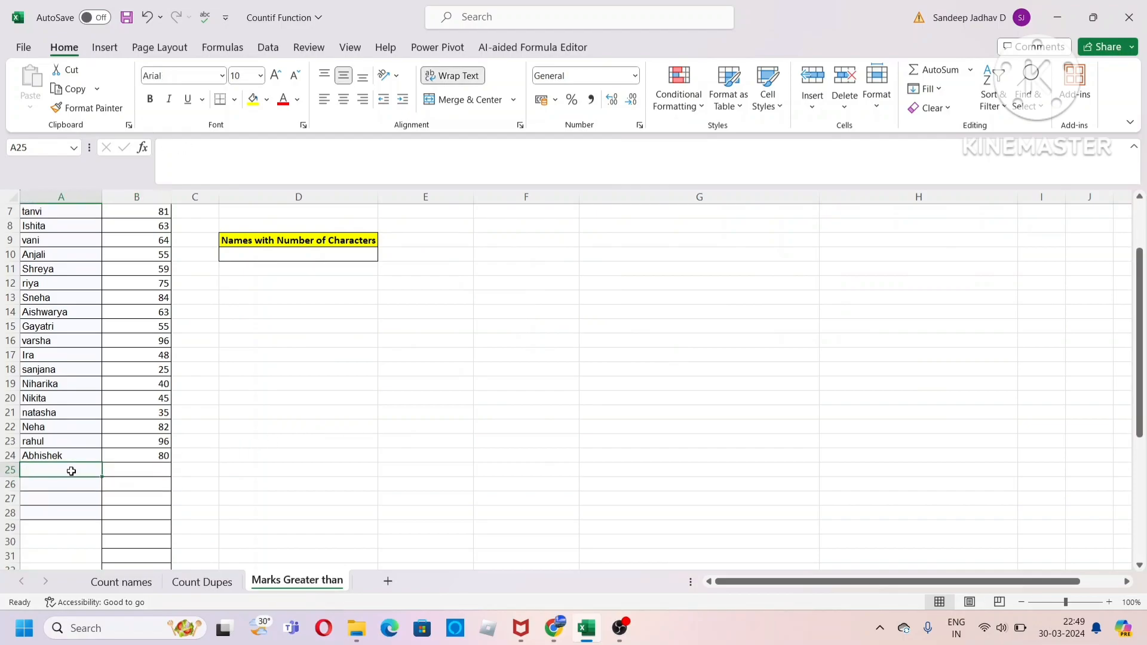
- Select the filled marks B3:B24 to examine how many students there are in total
{"action": "scroll", "coordinate": [742, 248], "scroll_direction": "up", "scroll_amount": 2}
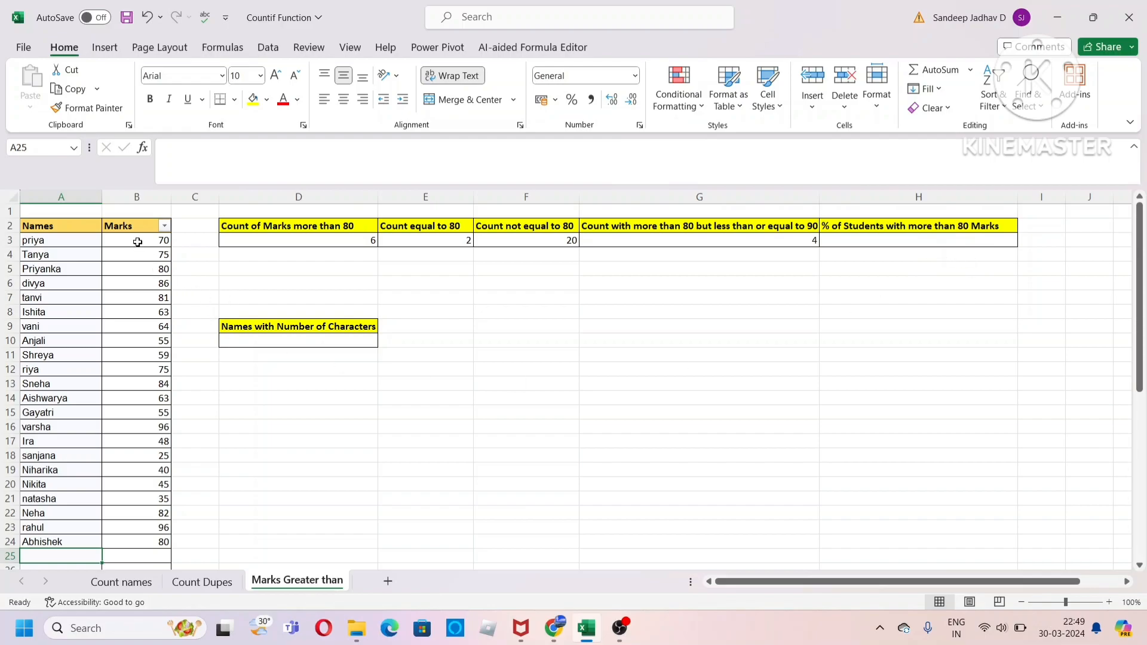
{"action": "left_click", "coordinate": [138, 242]}
{"action": "left_click_drag", "start_coordinate": [138, 253], "coordinate": [141, 541]}
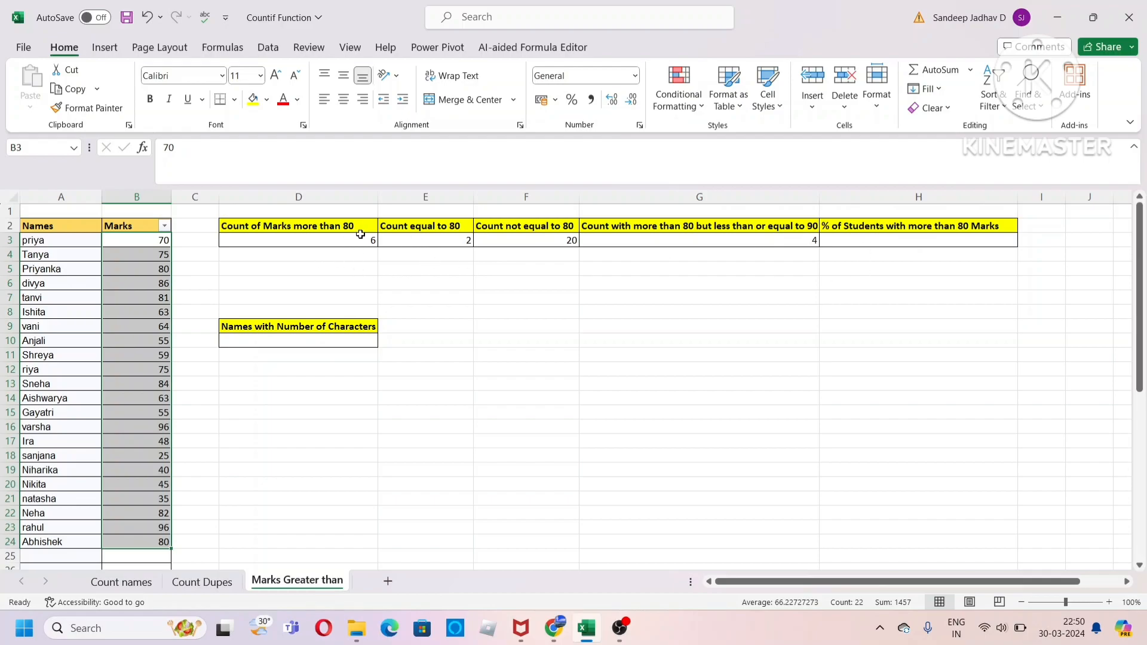
- Begin the percentage formula in H3 with a count of the marks in column B above 80, COUNTIF(B:B,">80")
{"action": "left_click", "coordinate": [877, 243]}
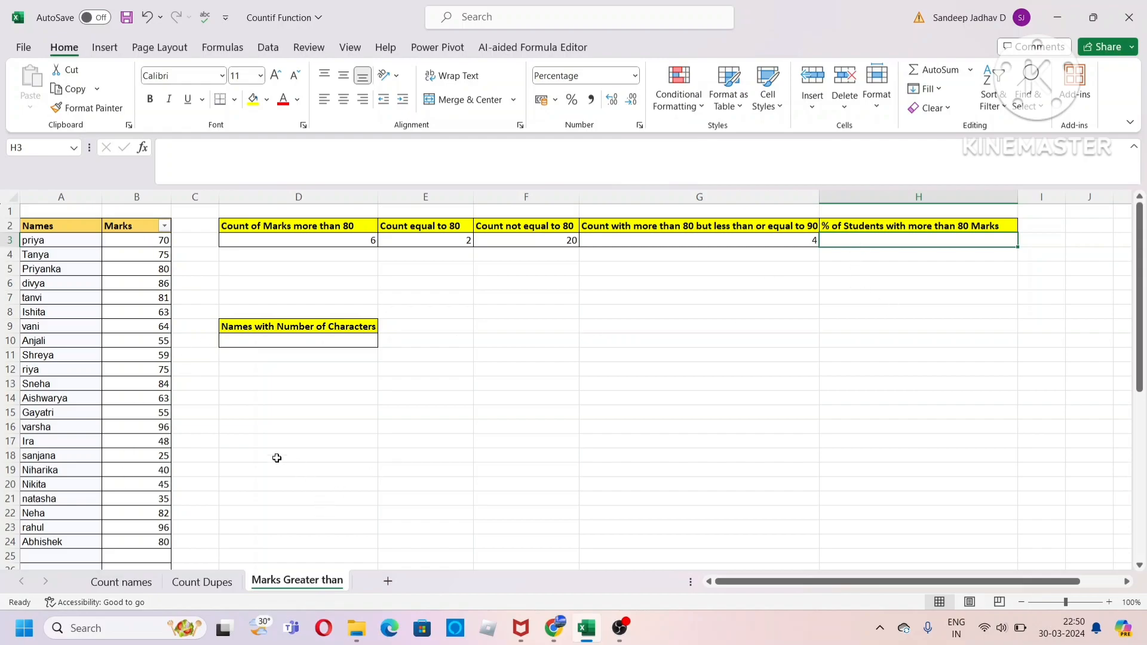
{"action": "type", "text": "=c"}
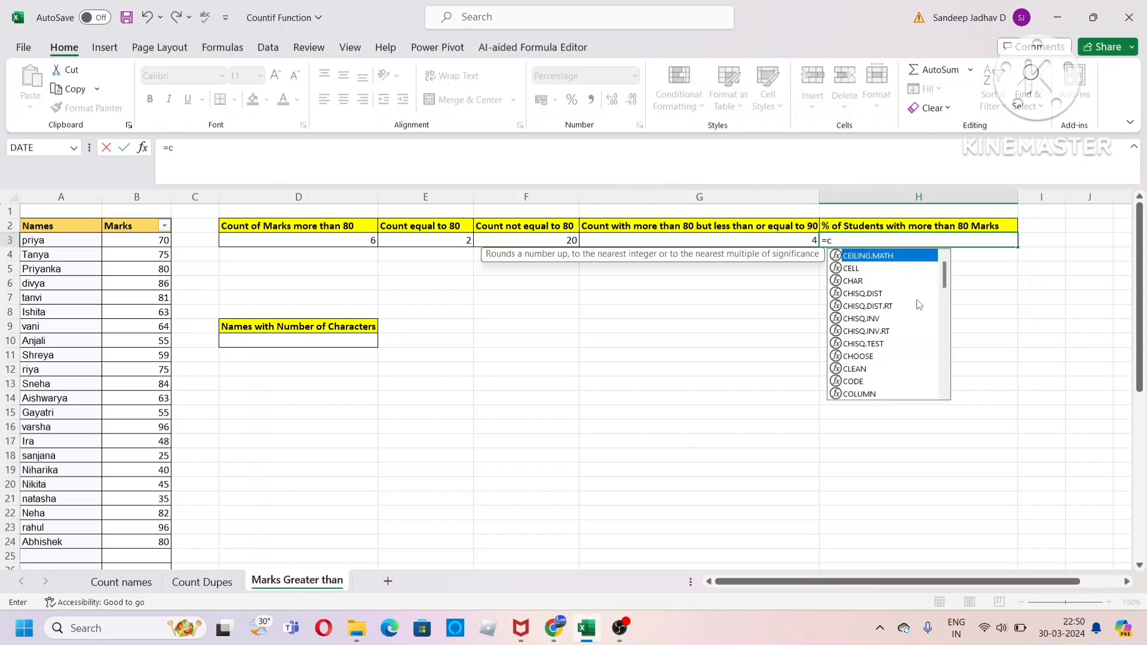
{"action": "type", "text": "ount"}
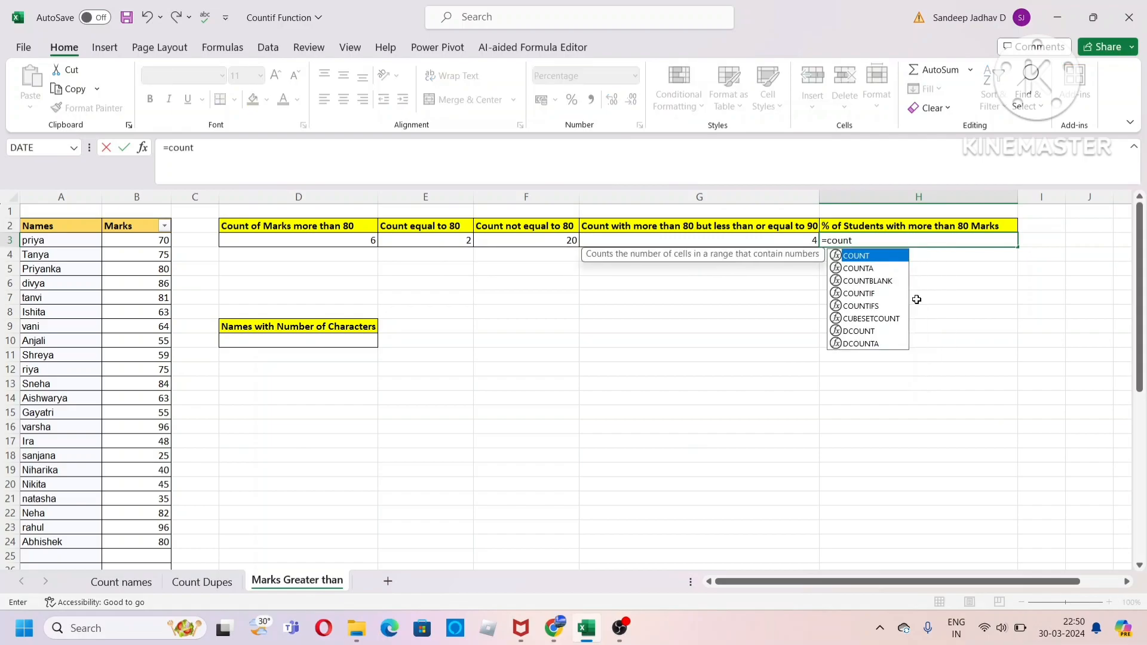
{"action": "type", "text": "if"}
{"action": "key", "text": "Tab"}
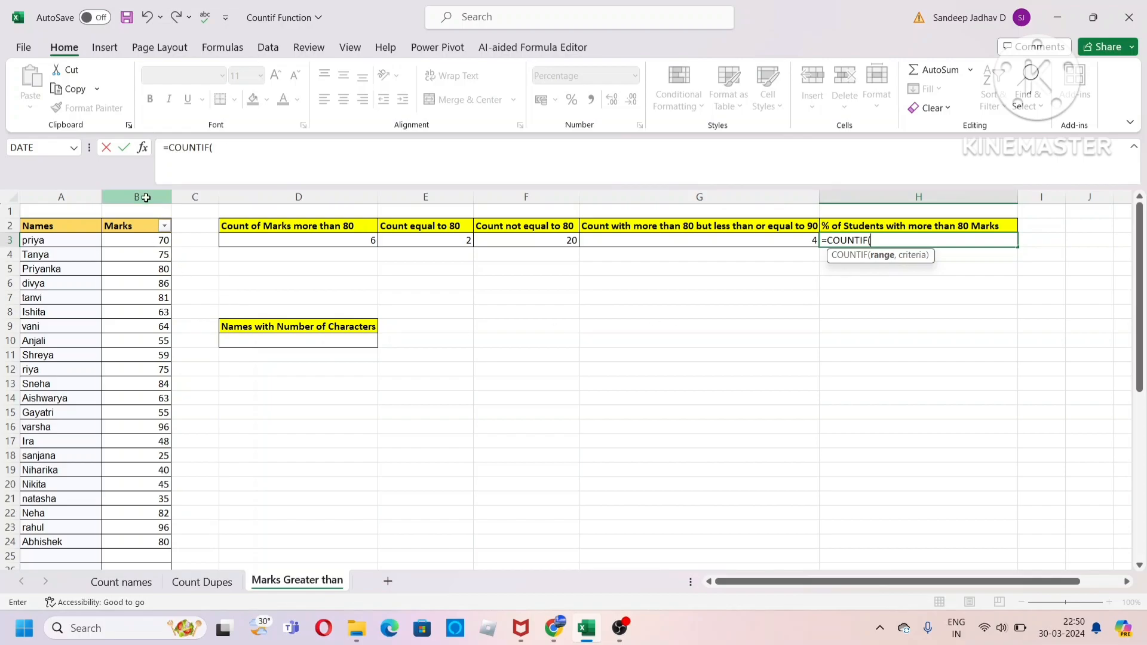
{"action": "left_click", "coordinate": [146, 196]}
{"action": "type", "text": ","}
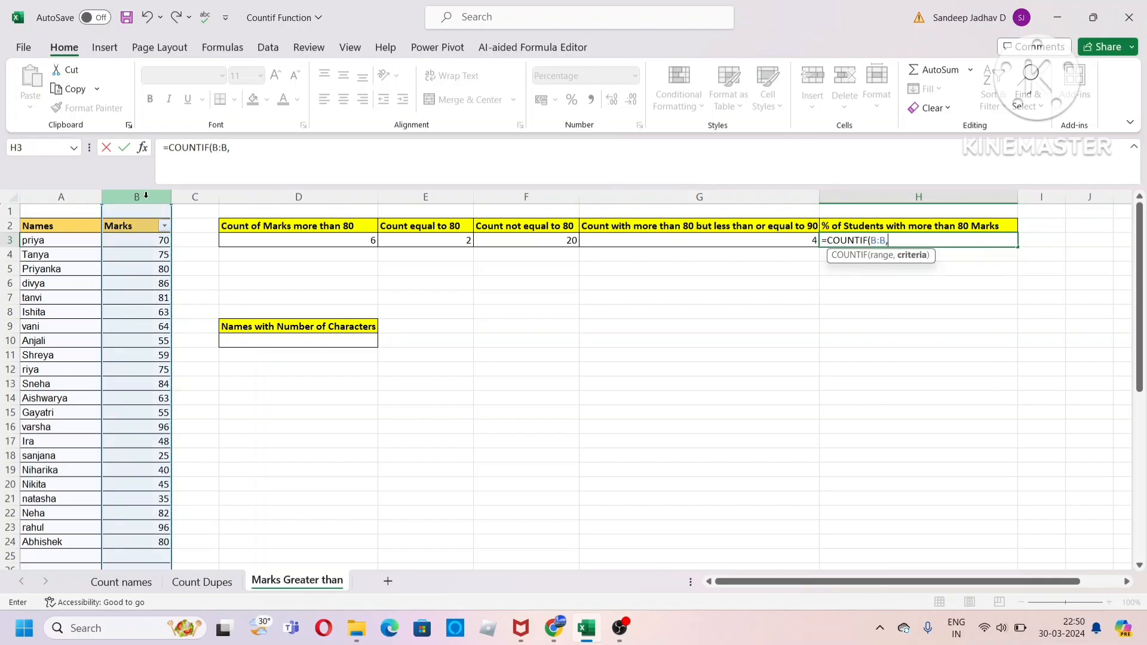
{"action": "type", "text": "\">80\")"}
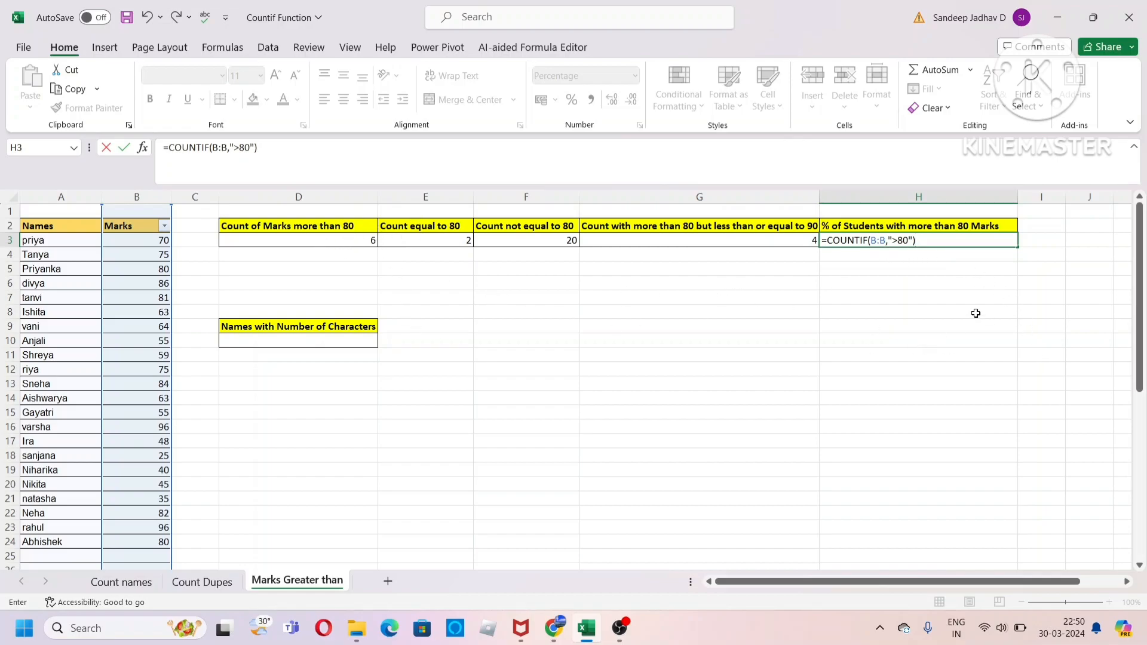
- Complete the H3 formula by dividing by COUNT(B:B), and reselect H3 to check it
{"action": "type", "text": "/count"}
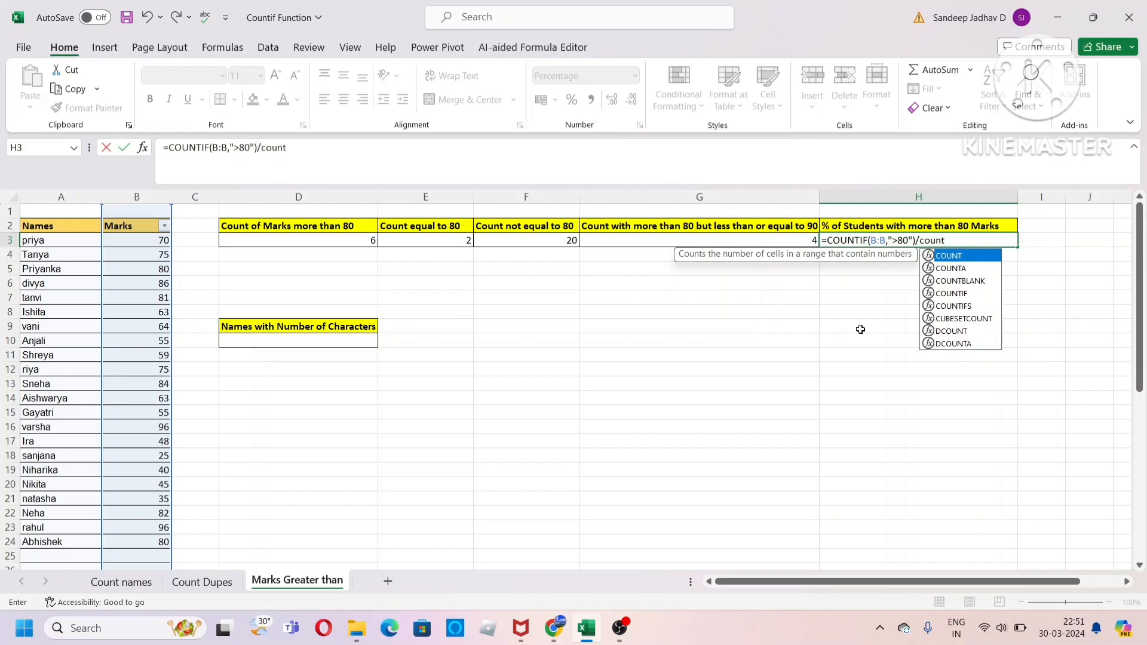
{"action": "key", "text": "Tab"}
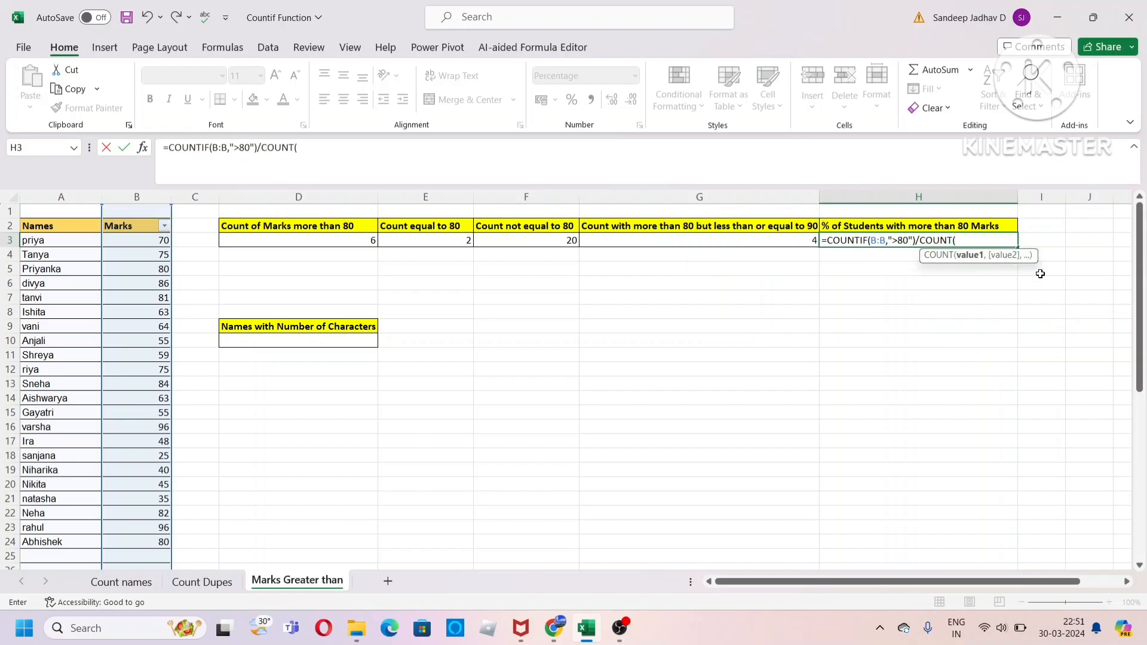
{"action": "left_click", "coordinate": [151, 195]}
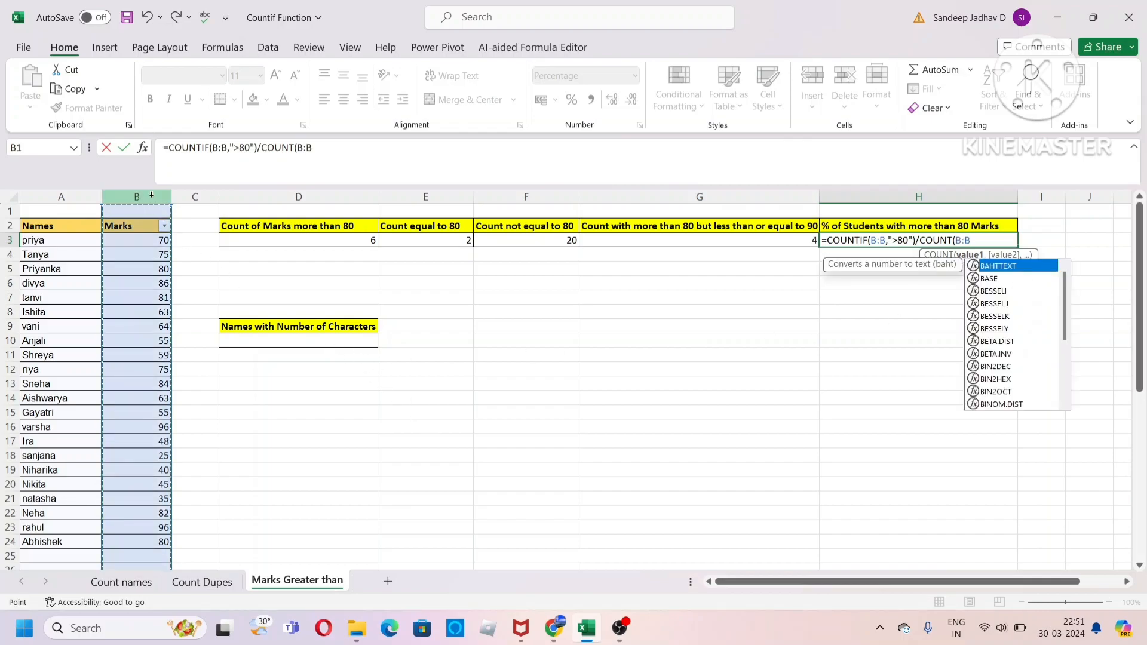
{"action": "type", "text": ")"}
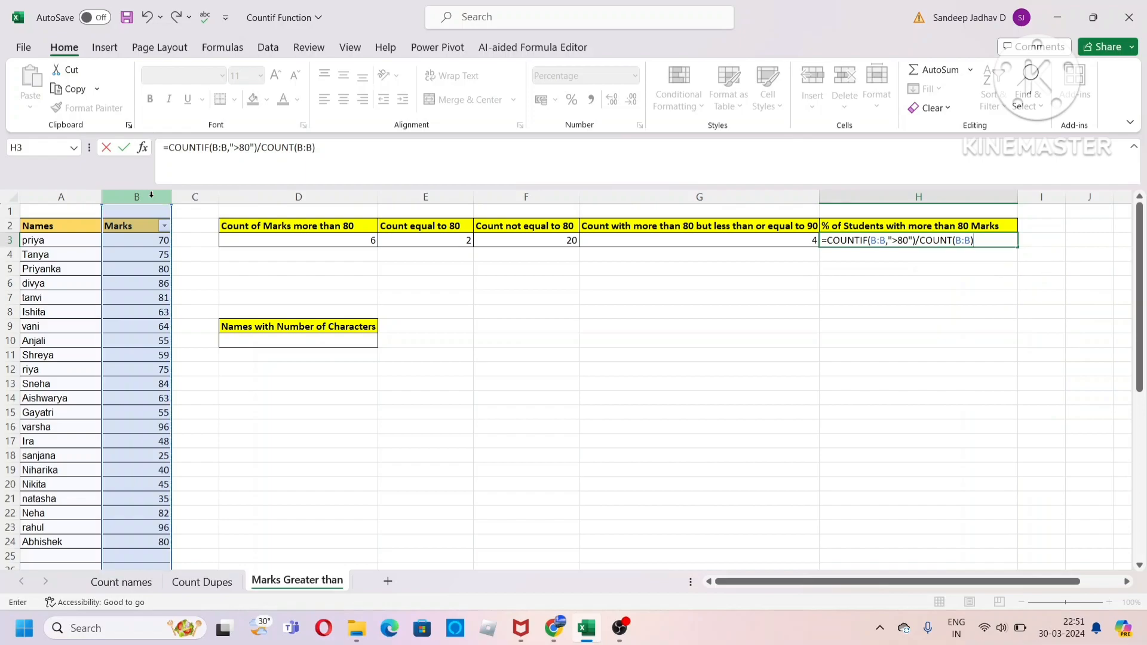
{"action": "key", "text": "Return"}
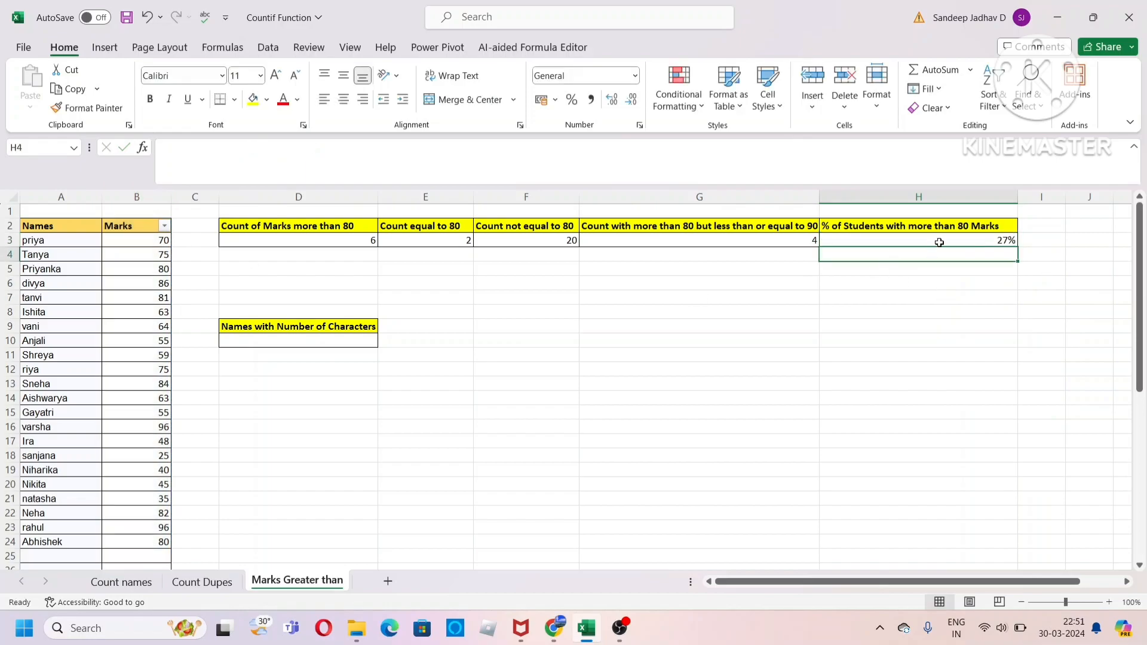
{"action": "left_click", "coordinate": [939, 242]}
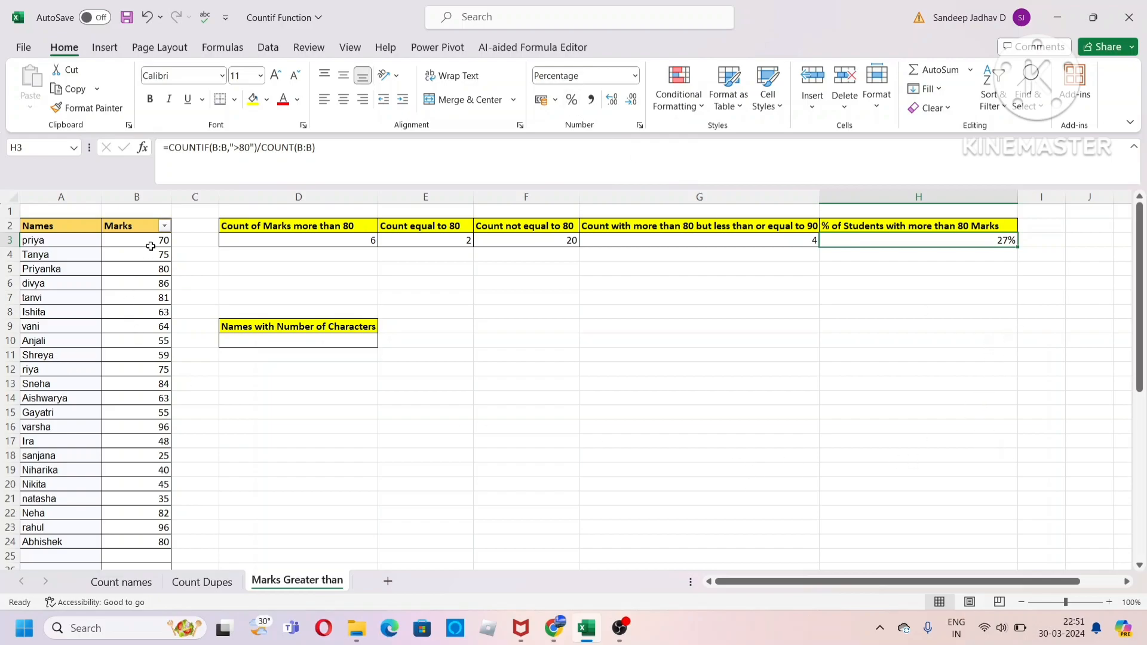
- Cross-check the percentage against marks B3:B24 by entering =6/22 in G12 with percent format, and clear G12 again
{"action": "left_click_drag", "start_coordinate": [158, 235], "coordinate": [130, 538]}
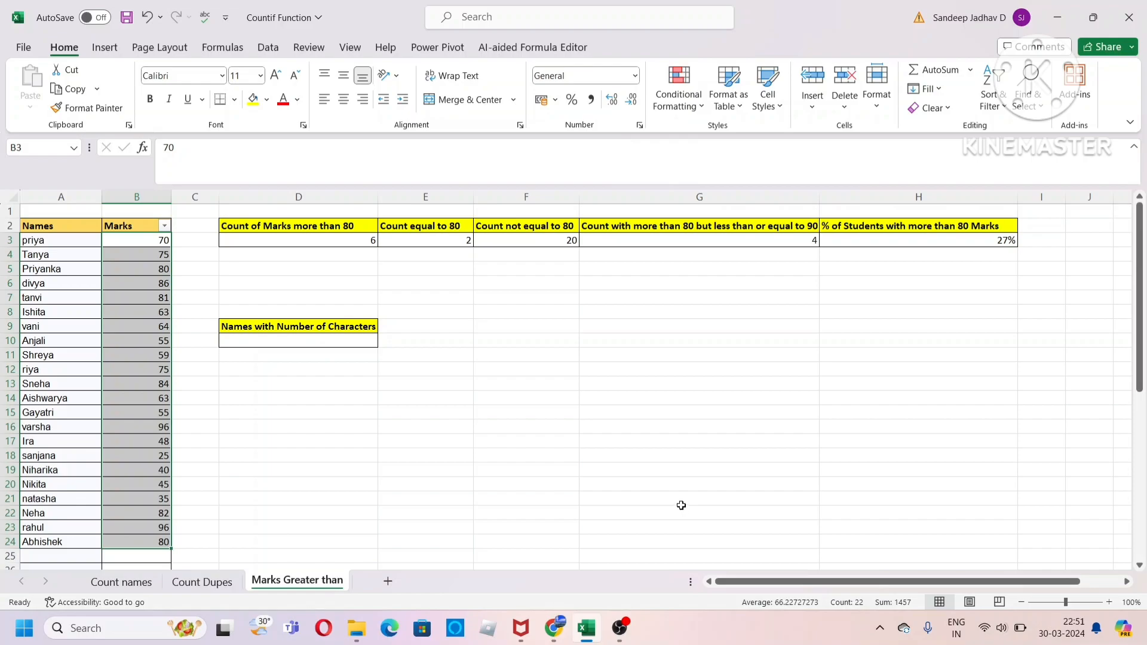
{"action": "left_click", "coordinate": [700, 372]}
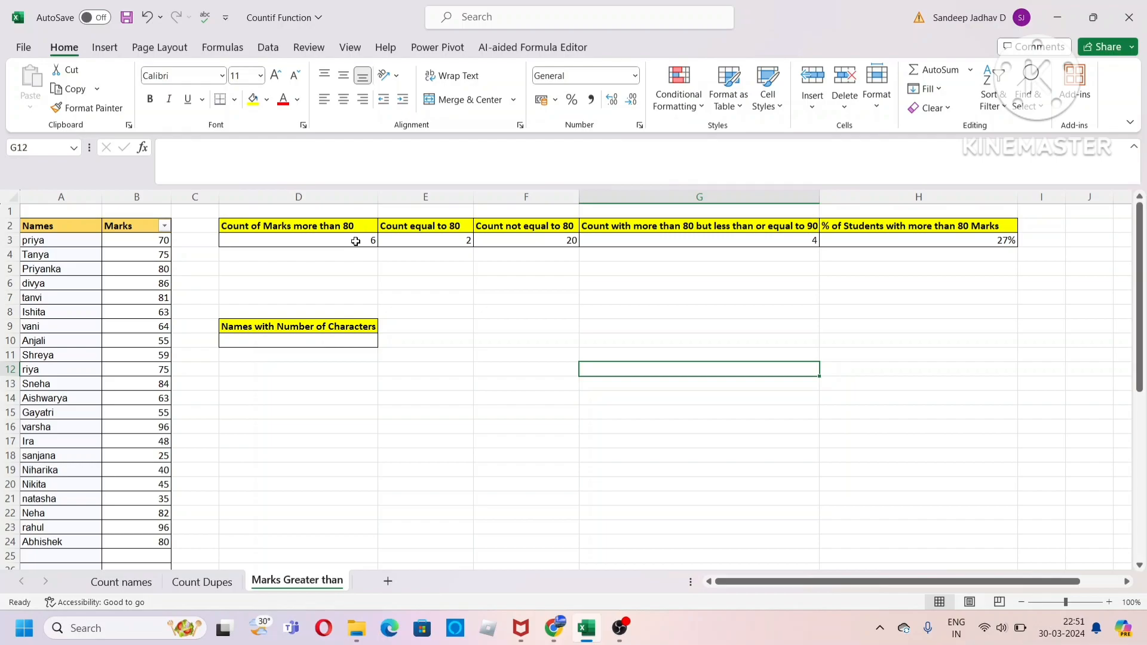
{"action": "type", "text": "=6"}
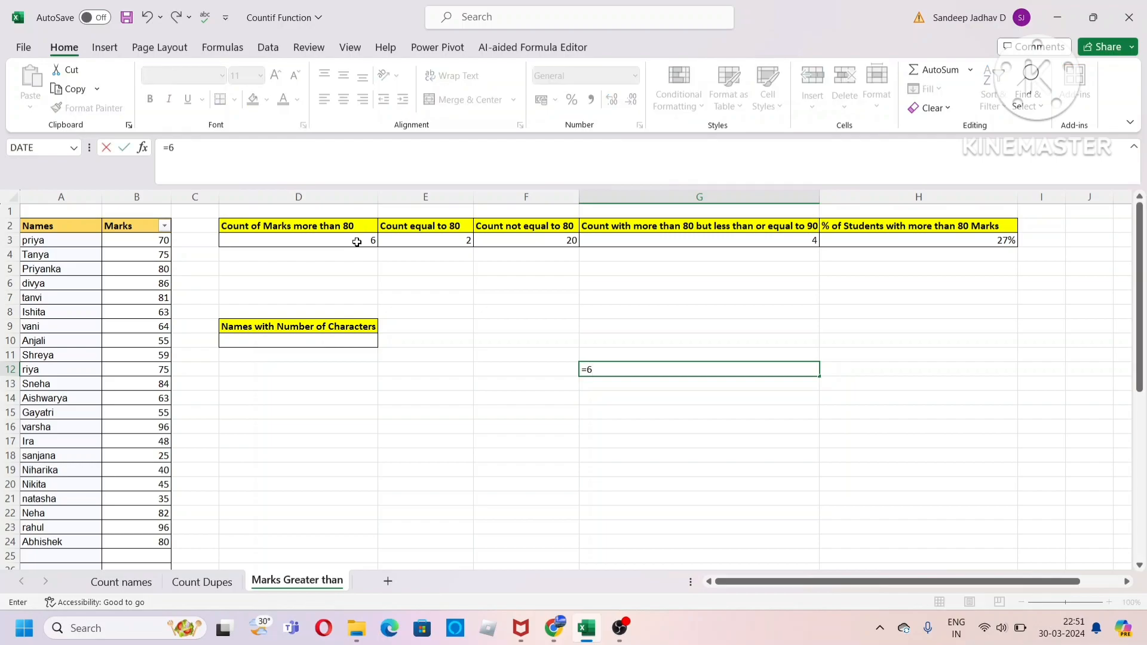
{"action": "type", "text": "/22"}
{"action": "key", "text": "Return"}
{"action": "left_click", "coordinate": [740, 369]}
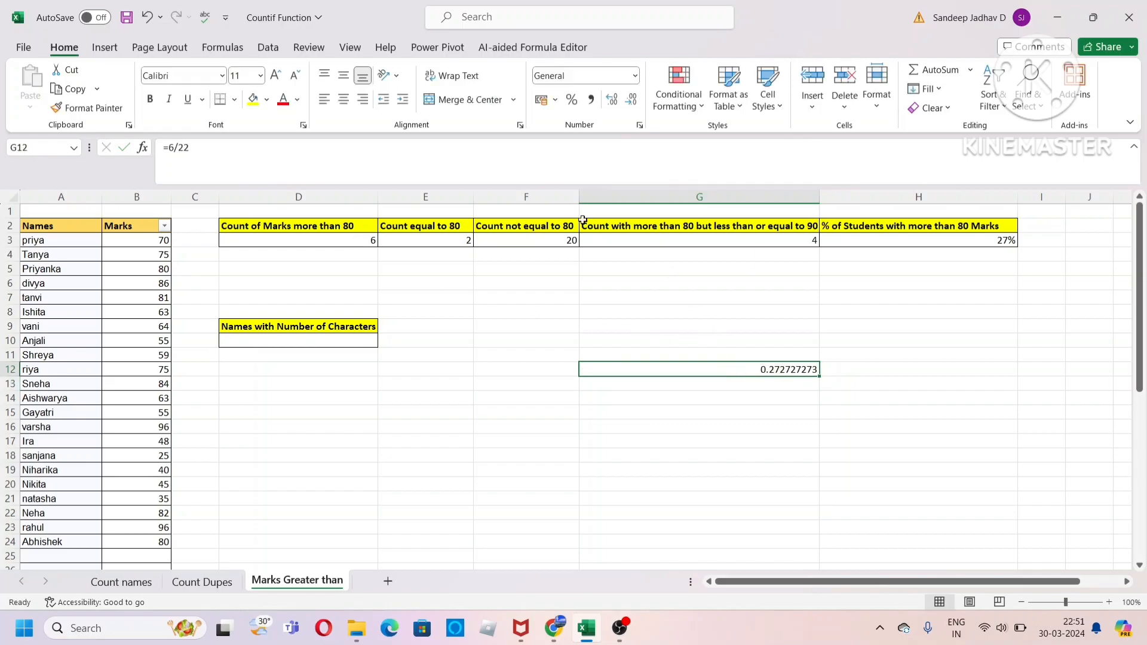
{"action": "left_click", "coordinate": [572, 99]}
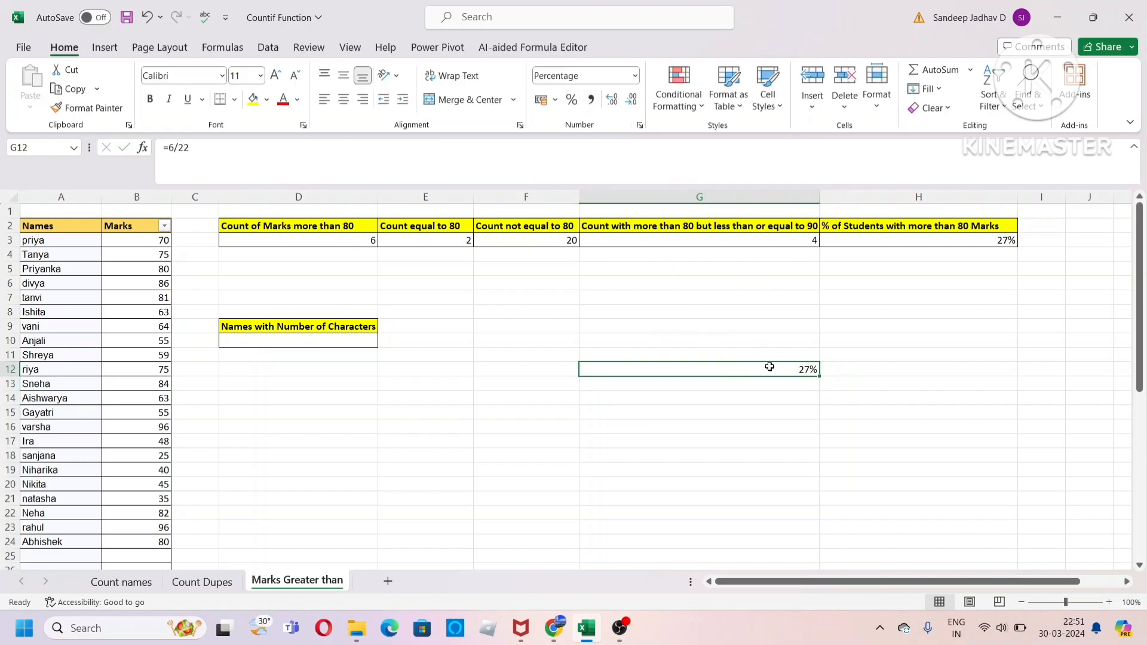
{"action": "key", "text": "Delete"}
- Examine the names in A3:A24 for how many characters each one has
{"action": "left_click", "coordinate": [310, 341]}
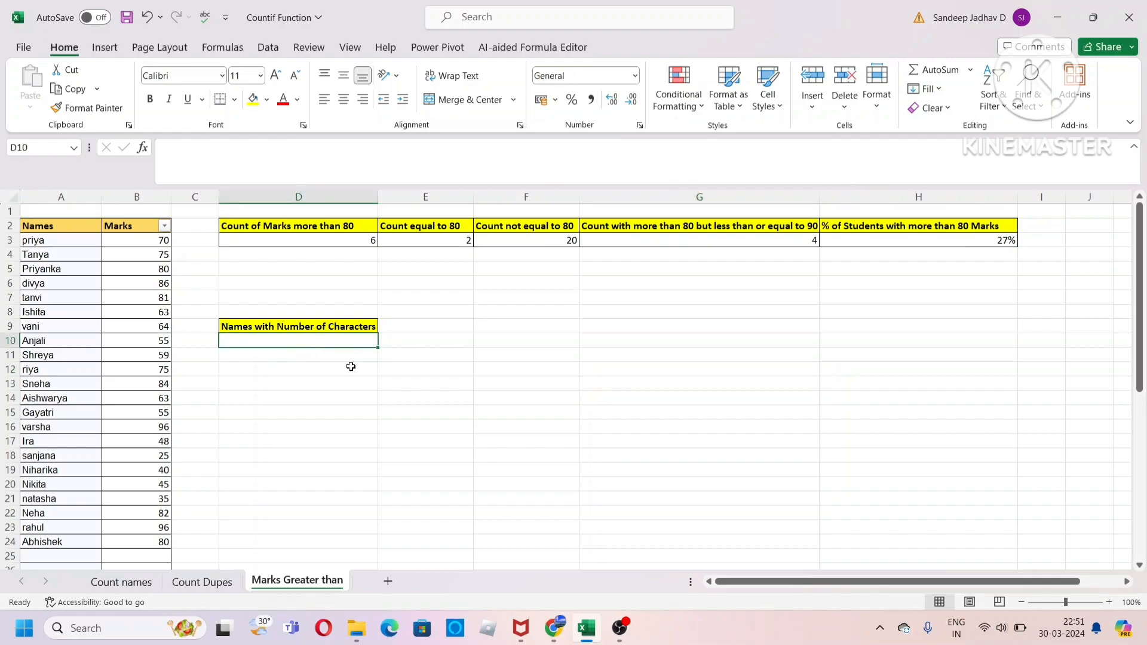
{"action": "left_click_drag", "start_coordinate": [65, 240], "coordinate": [46, 542]}
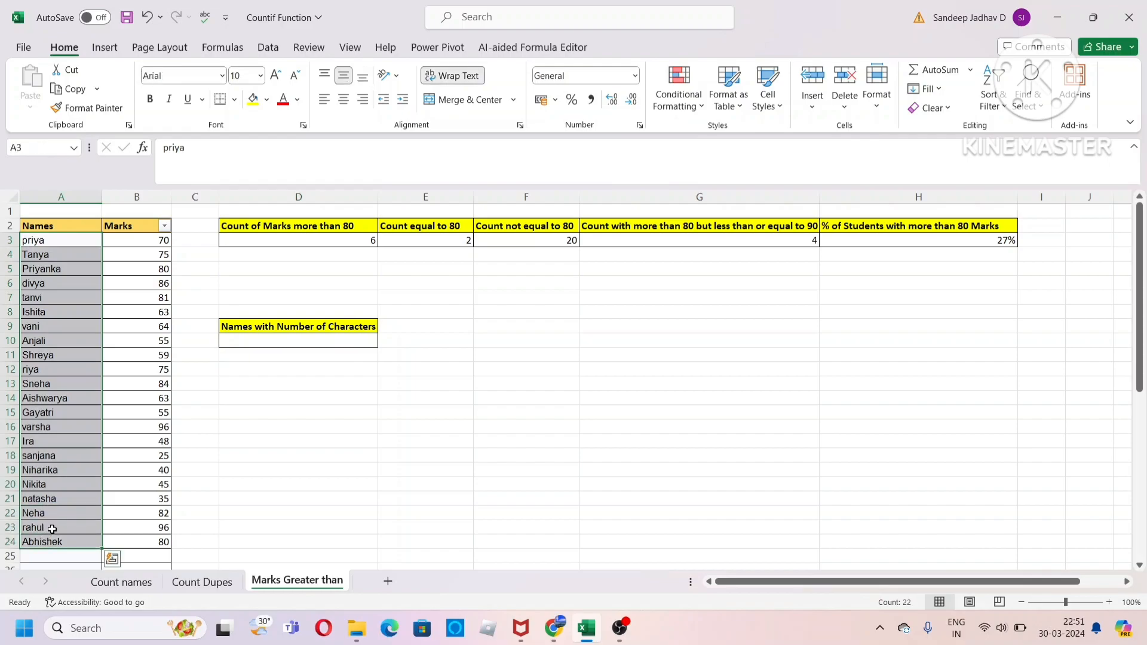
{"action": "left_click", "coordinate": [75, 240]}
{"action": "left_click", "coordinate": [69, 265]}
{"action": "left_click", "coordinate": [70, 315]}
{"action": "left_click", "coordinate": [66, 357]}
{"action": "left_click", "coordinate": [59, 426]}
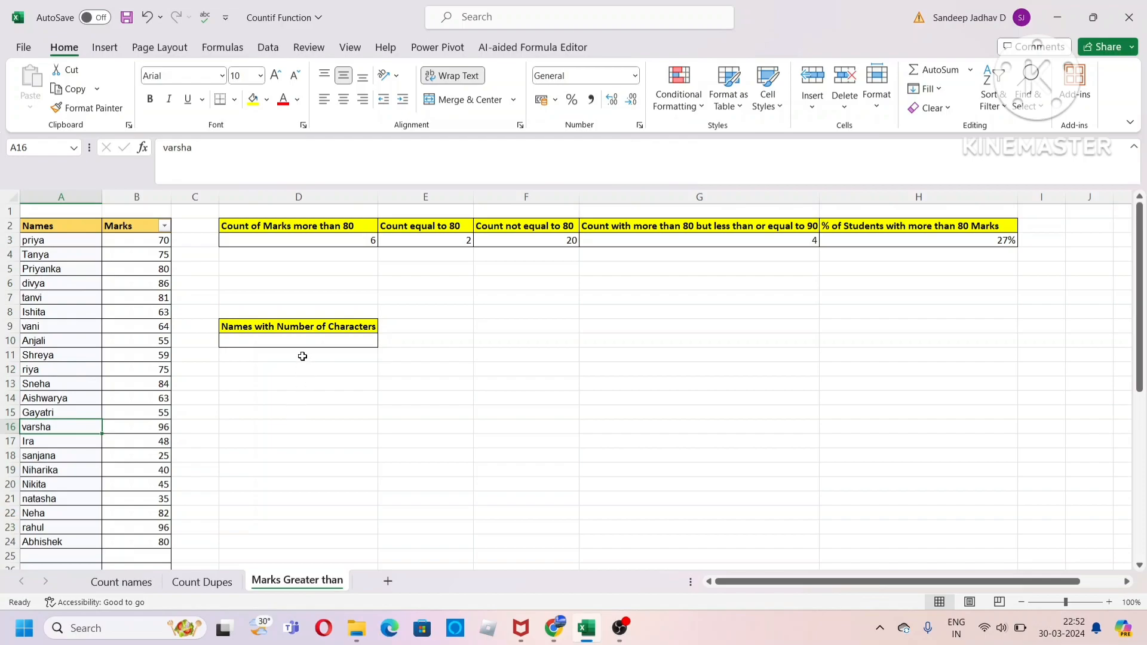
- Count the four-character names in D10 with =COUNTIF(A3:A24,"????") and reselect the cell
{"action": "left_click", "coordinate": [294, 339]}
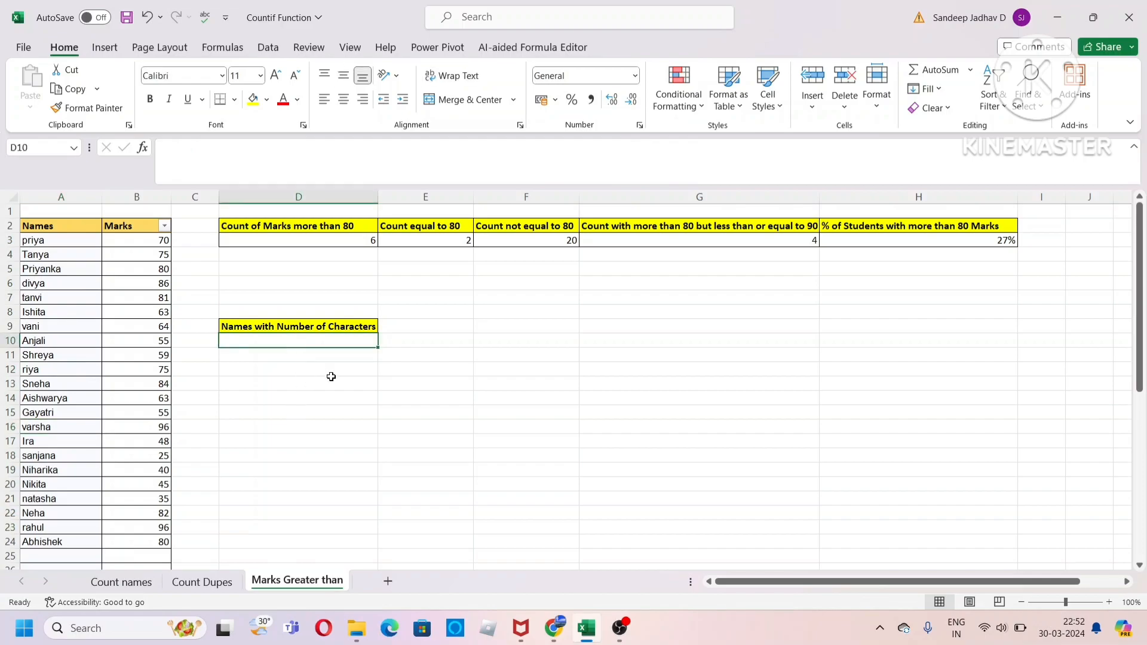
{"action": "type", "text": "=coun"}
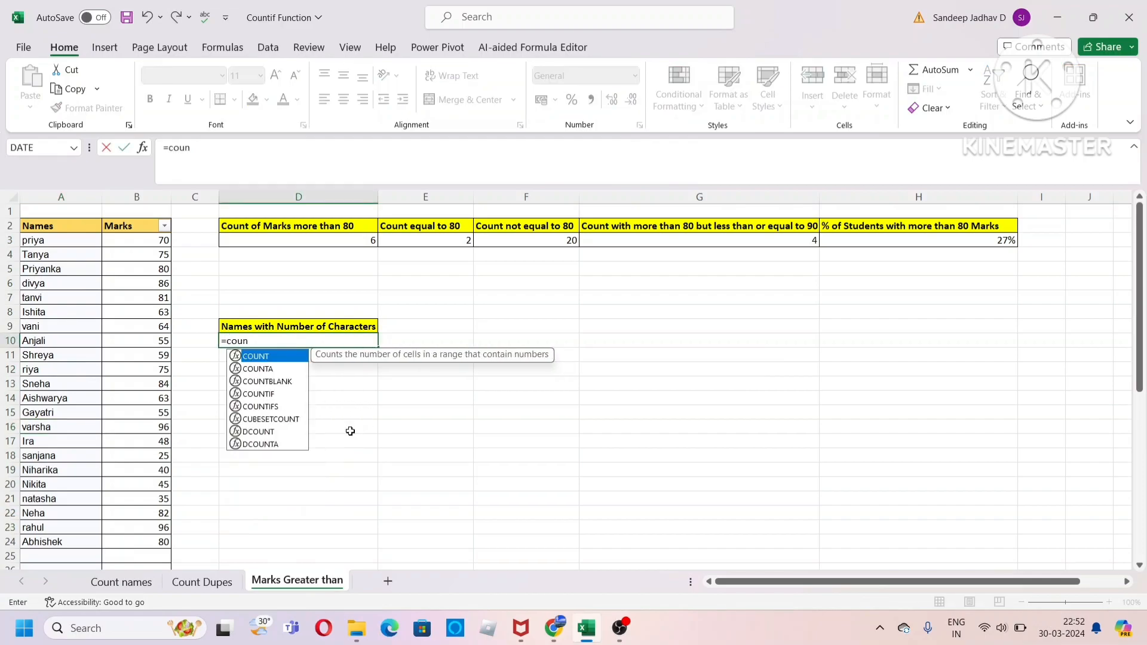
{"action": "type", "text": "i"}
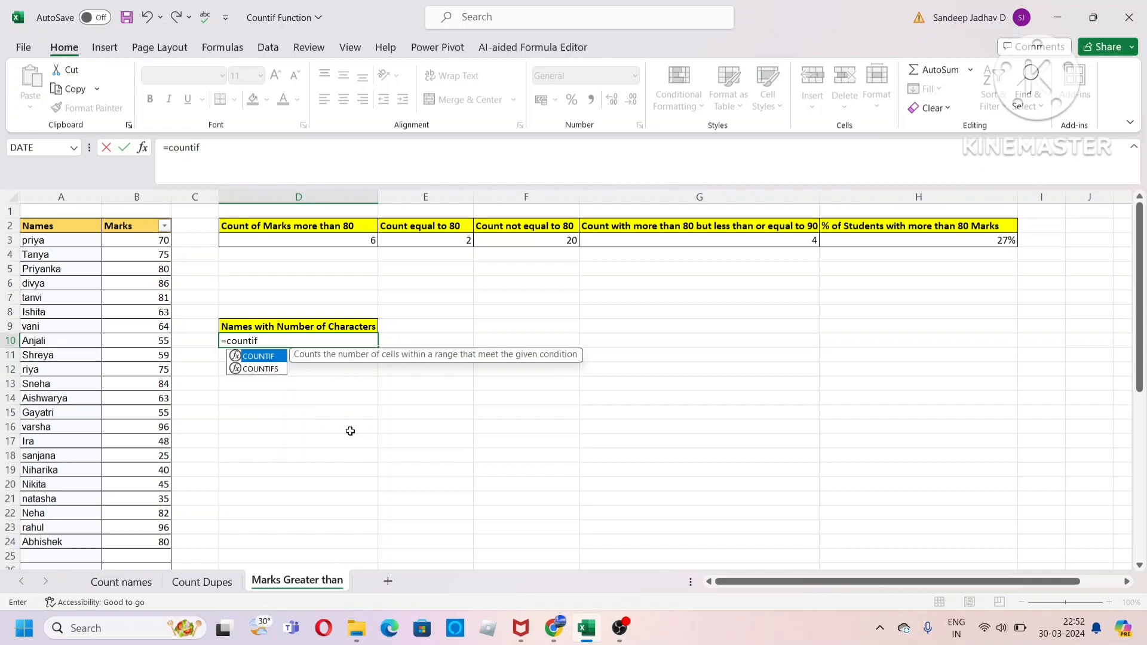
{"action": "type", "text": "f"}
{"action": "key", "text": "Tab"}
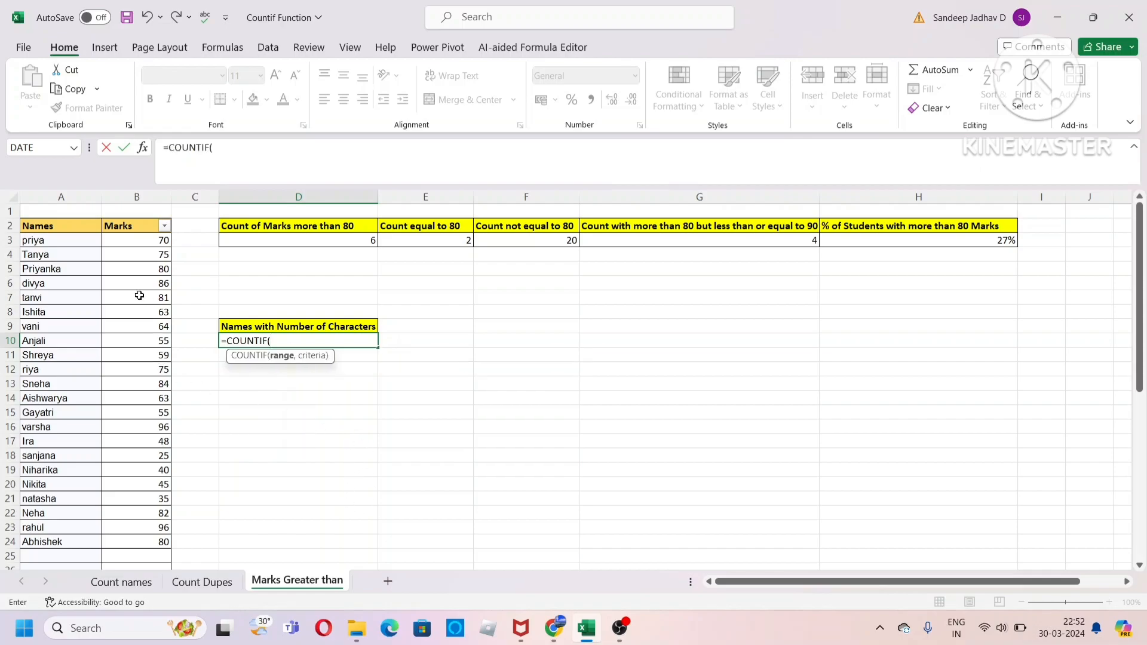
{"action": "left_click_drag", "start_coordinate": [69, 238], "coordinate": [49, 539]}
{"action": "type", "text": ","}
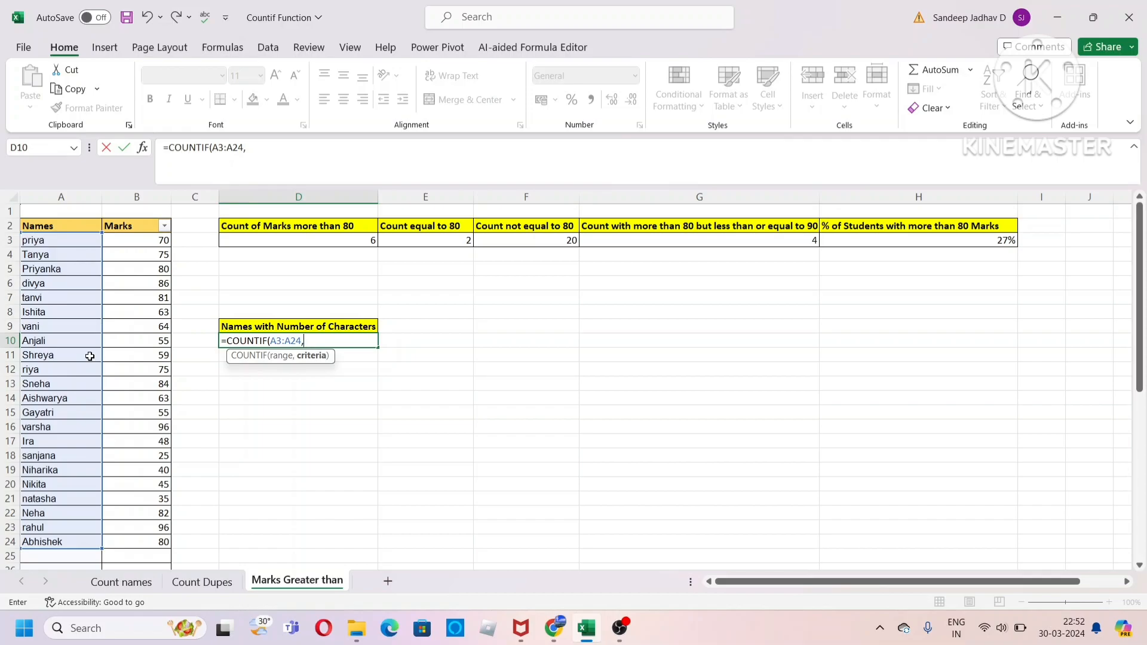
{"action": "type", "text": "\"????\")"}
{"action": "key", "text": "Return"}
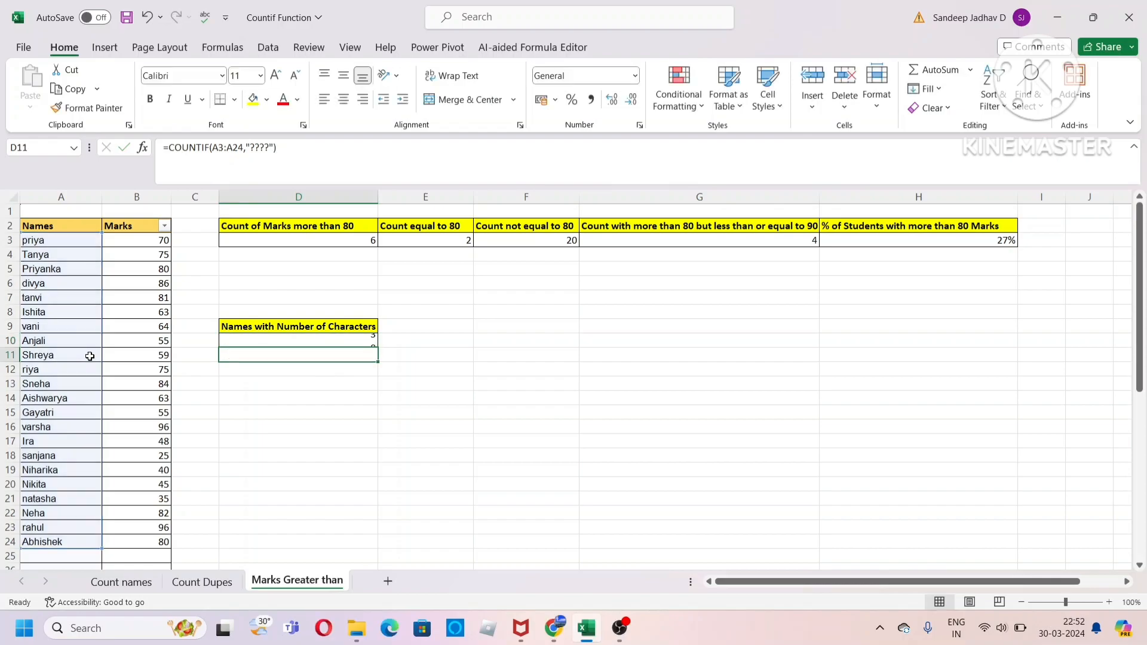
{"action": "left_click", "coordinate": [365, 339]}
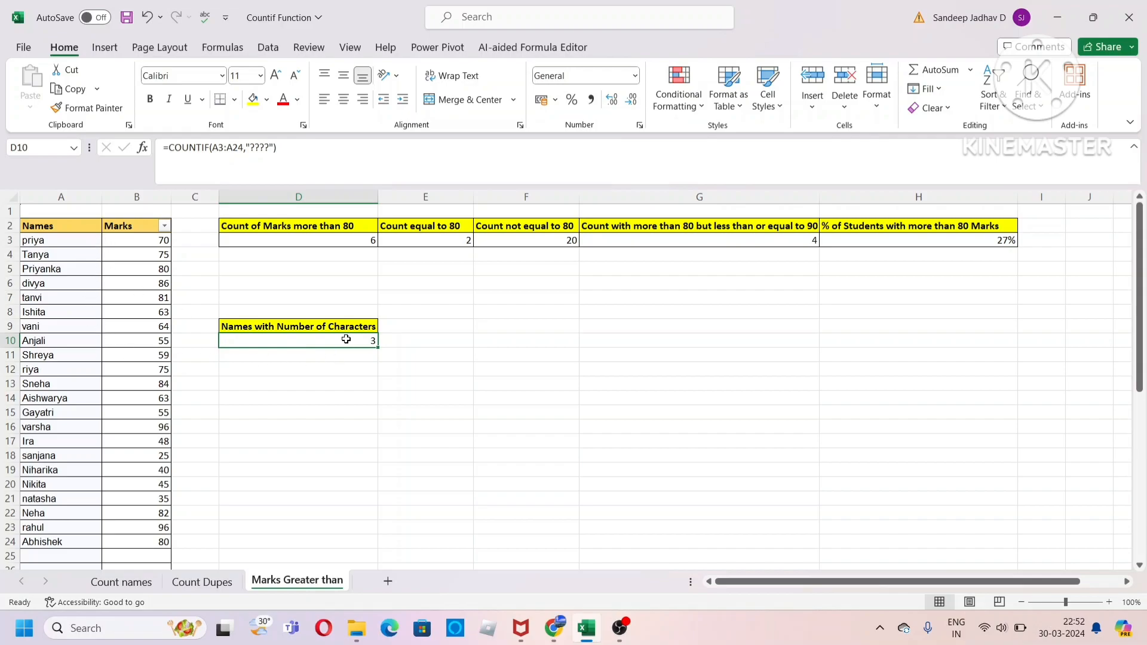
- Select the names in A7, A9, A22 and A12 together to compare them with the four-character count
{"action": "left_click", "coordinate": [61, 297]}
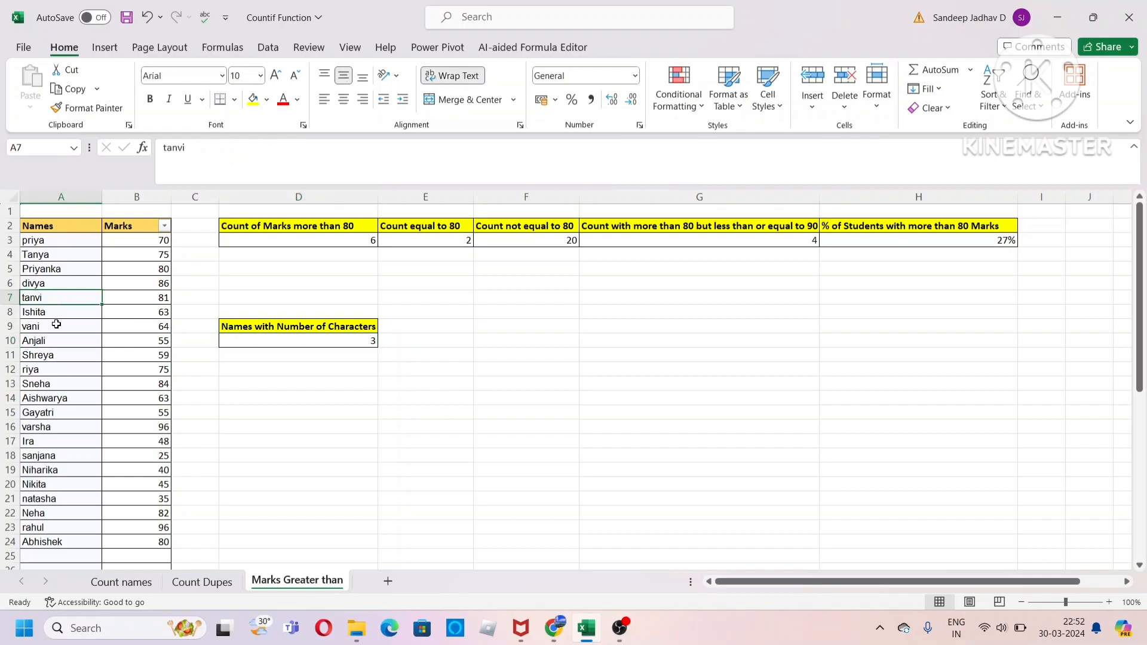
{"action": "left_click", "coordinate": [57, 324], "text": "ctrl"}
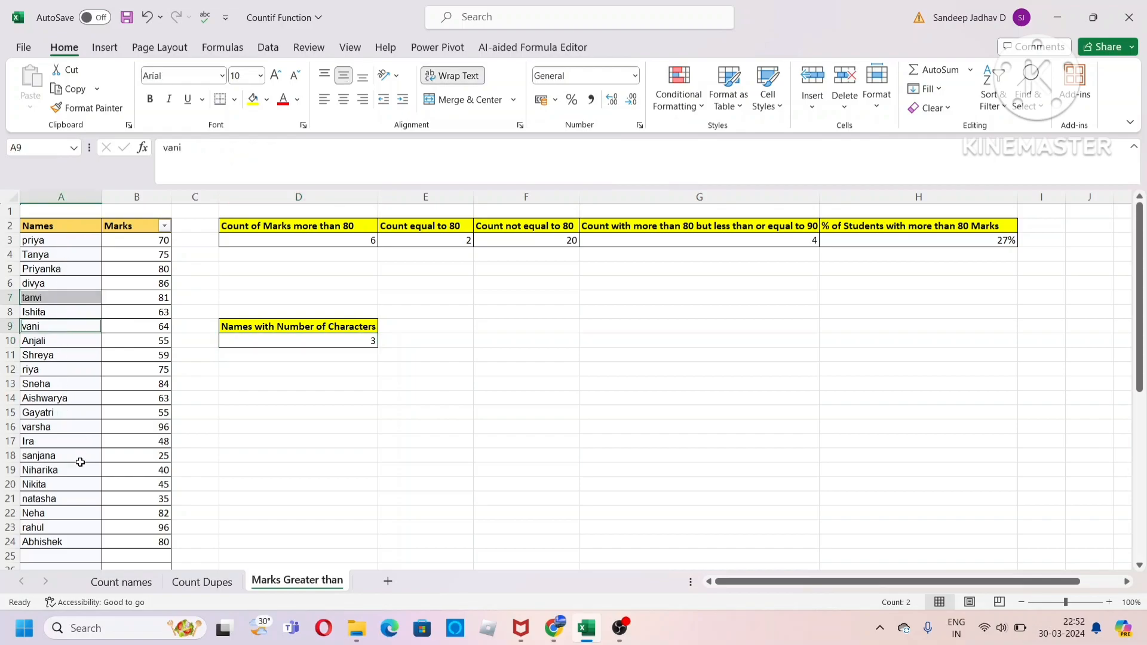
{"action": "left_click", "coordinate": [43, 513], "text": "ctrl"}
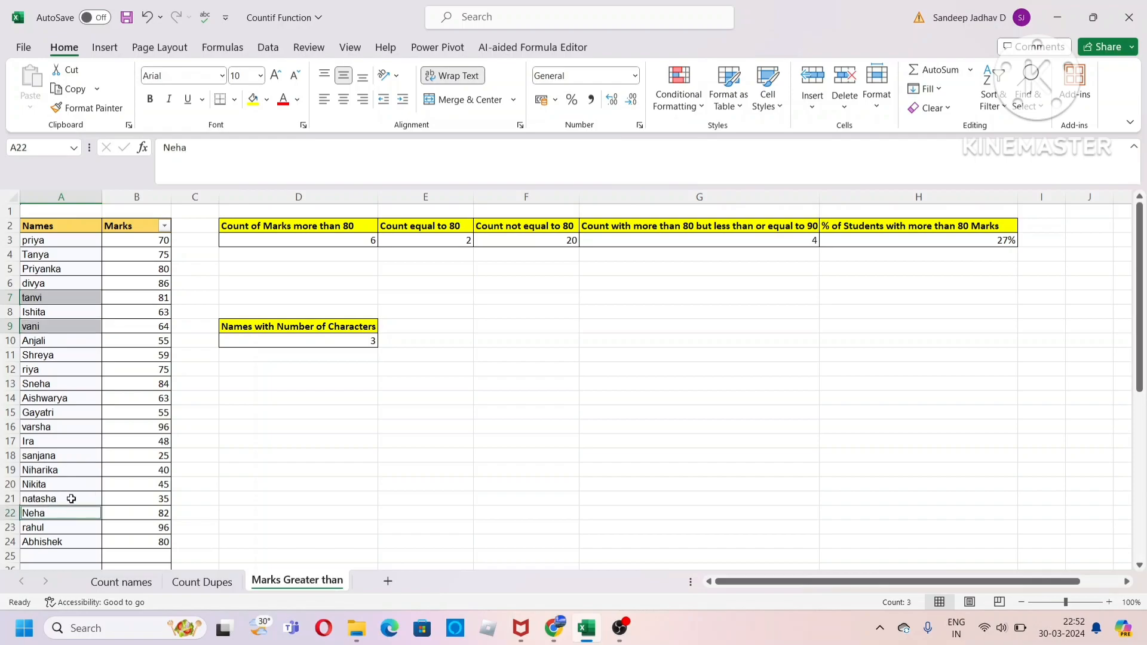
{"action": "left_click", "coordinate": [57, 371], "text": "ctrl"}
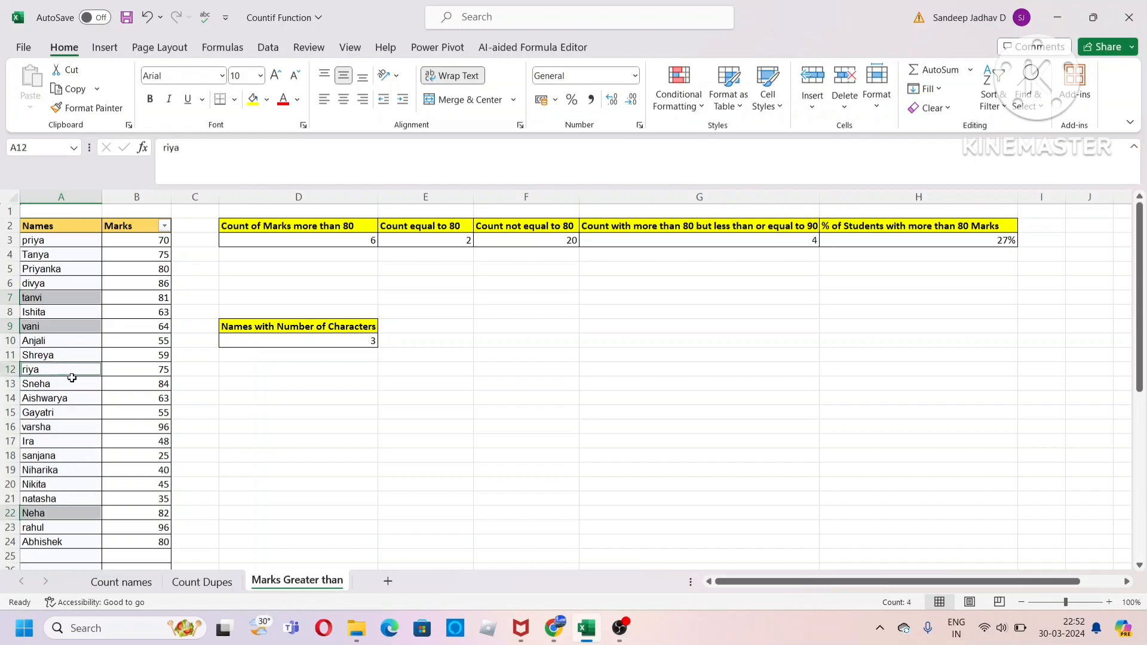
- Change the COUNTIF criterion in D10 to "a????" and check the cell again
{"action": "left_click", "coordinate": [361, 346]}
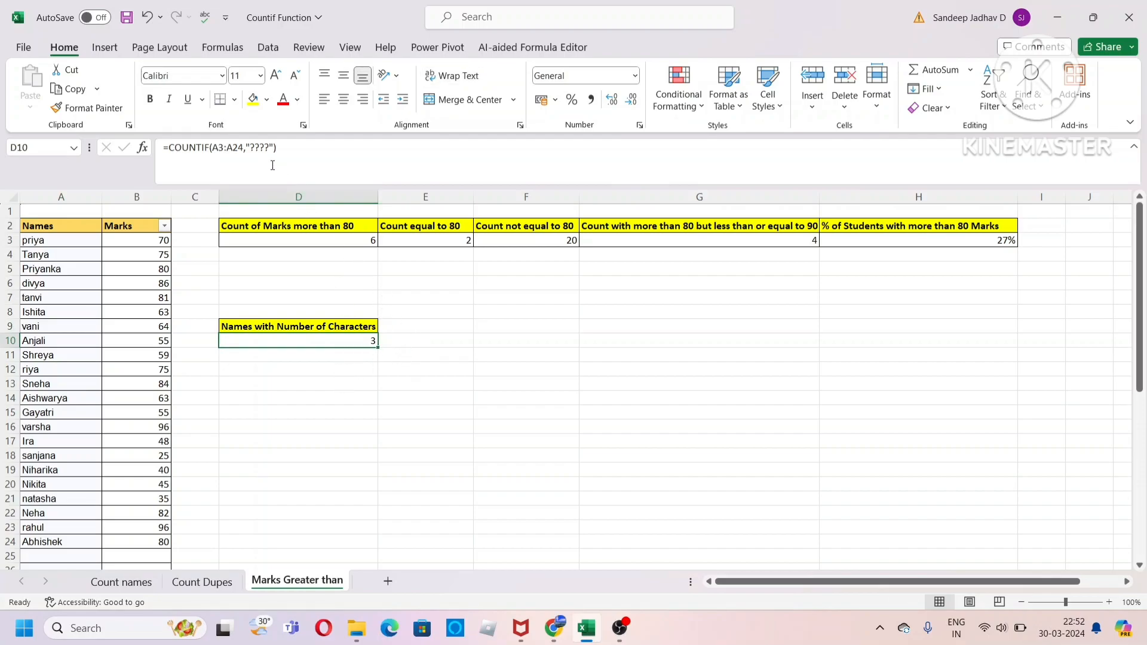
{"action": "left_click", "coordinate": [252, 147]}
{"action": "type", "text": "a"}
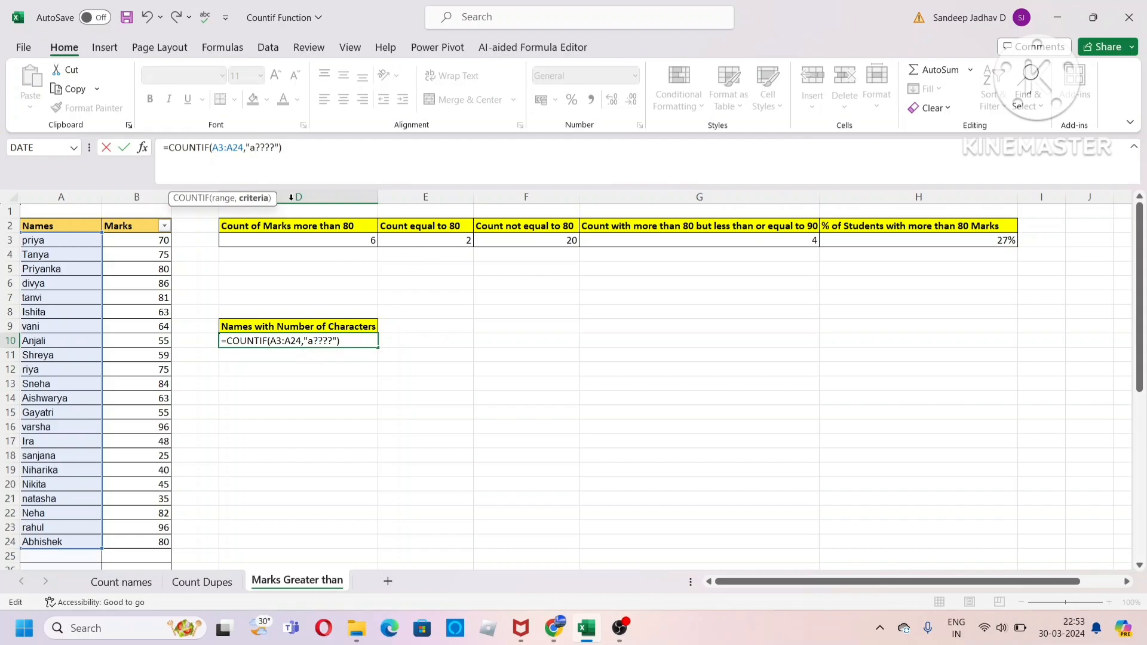
{"action": "key", "text": "Return"}
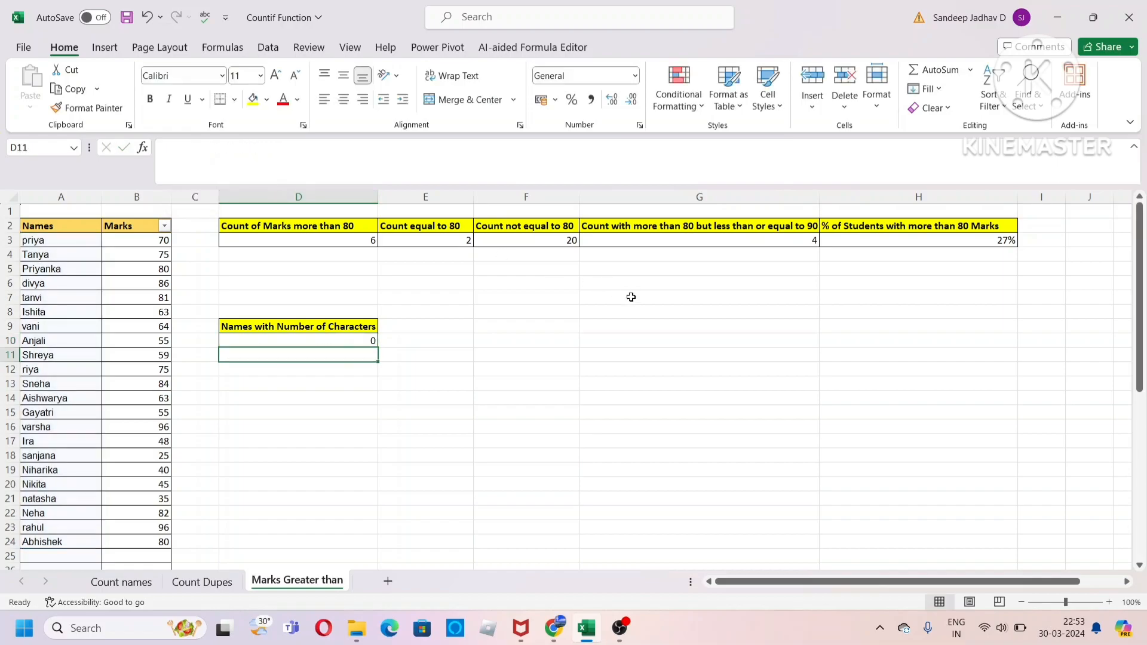
{"action": "left_click", "coordinate": [352, 339]}
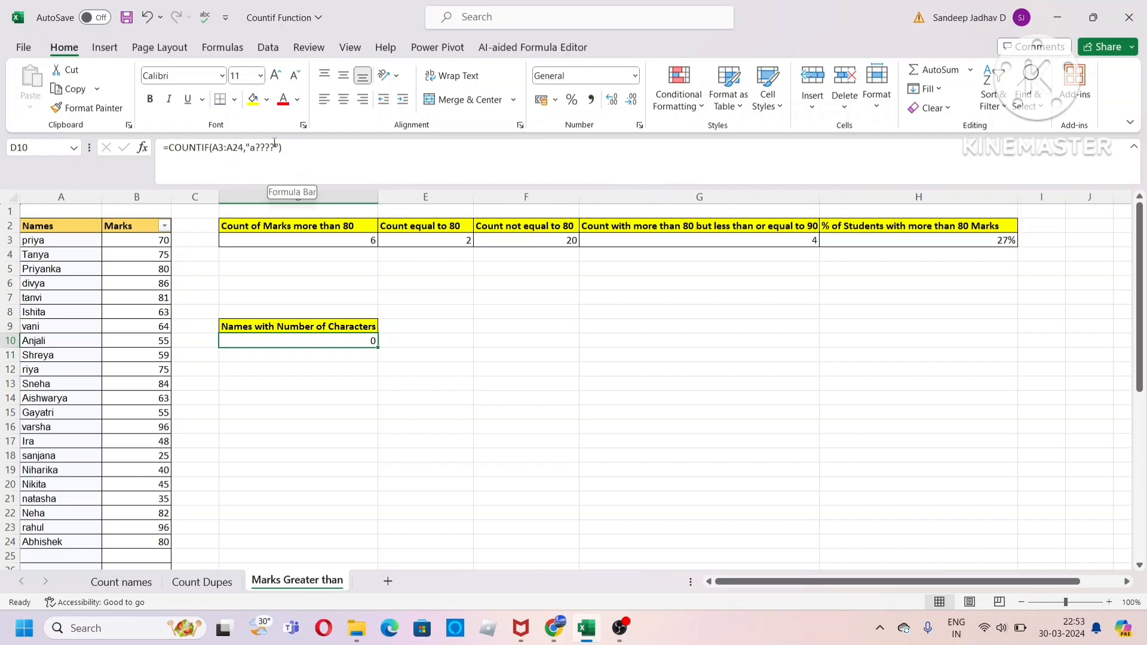
- Shorten the COUNTIF criterion in D10 to "a???"
{"action": "left_click", "coordinate": [287, 148]}
{"action": "key", "text": "BackSpace"}
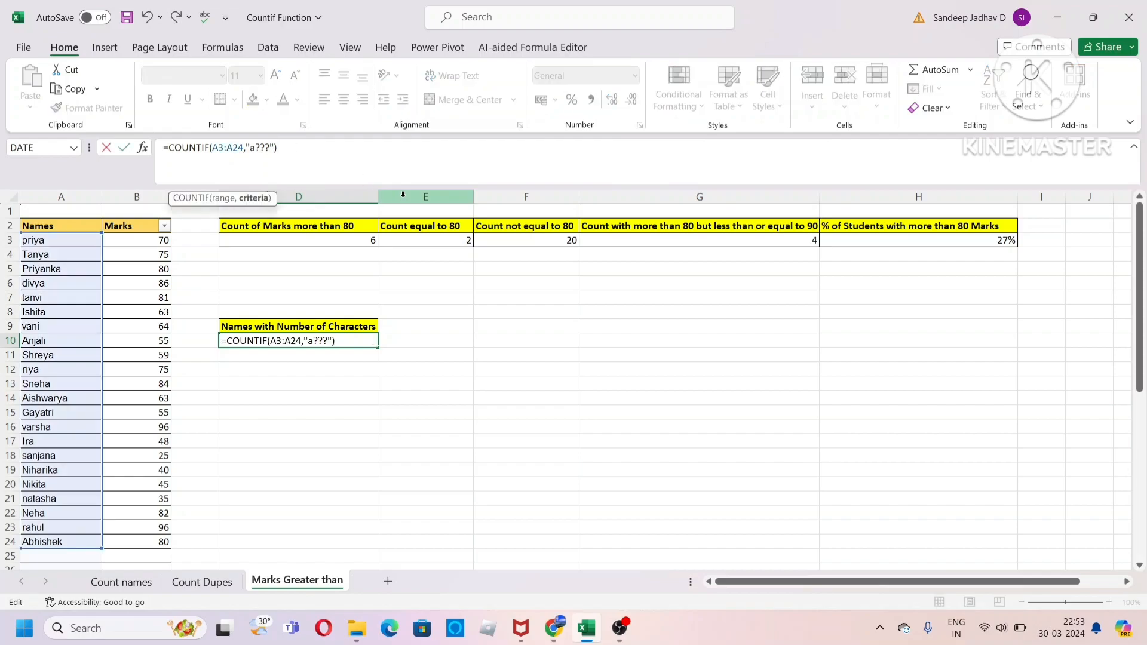
{"action": "key", "text": "Return"}
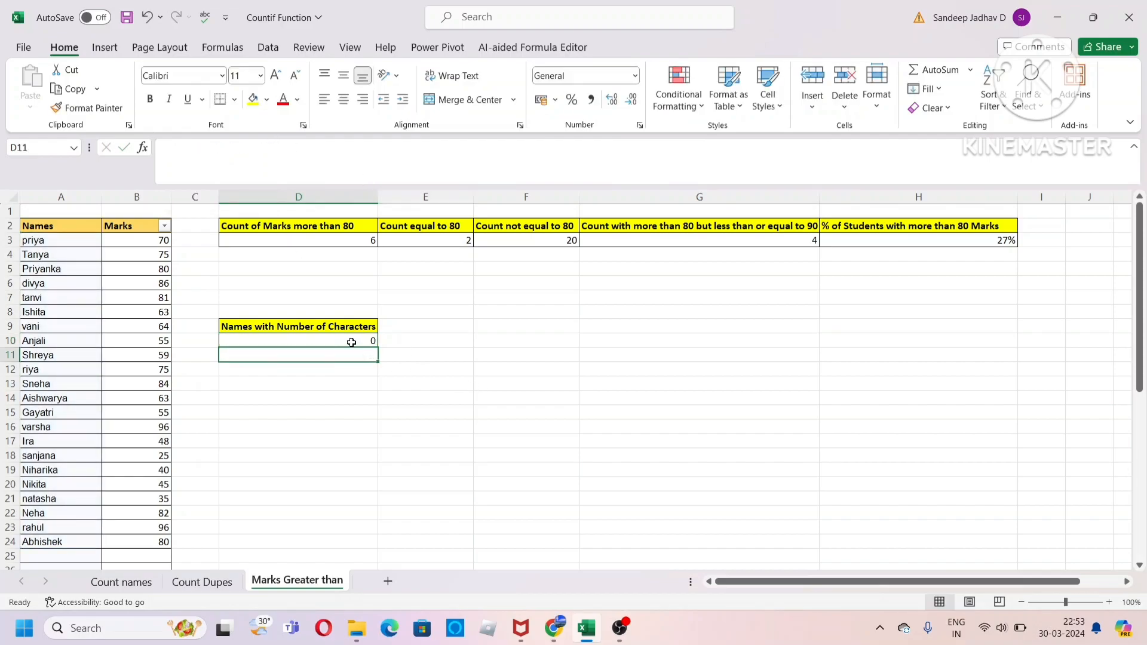
- Change the COUNTIF criterion in D10 to "a?????" to count six-character names starting with a, and reselect the cell
{"action": "left_click", "coordinate": [352, 342]}
{"action": "left_click", "coordinate": [267, 148]}
{"action": "type", "text": "?"}
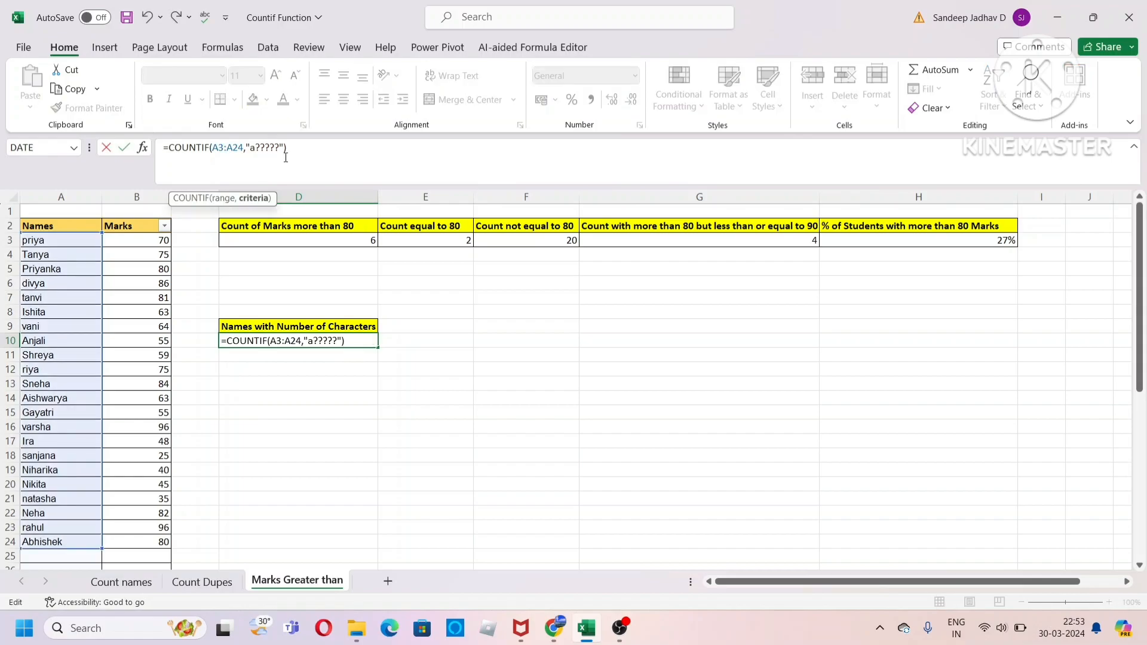
{"action": "key", "text": "Return"}
{"action": "left_click", "coordinate": [368, 341]}
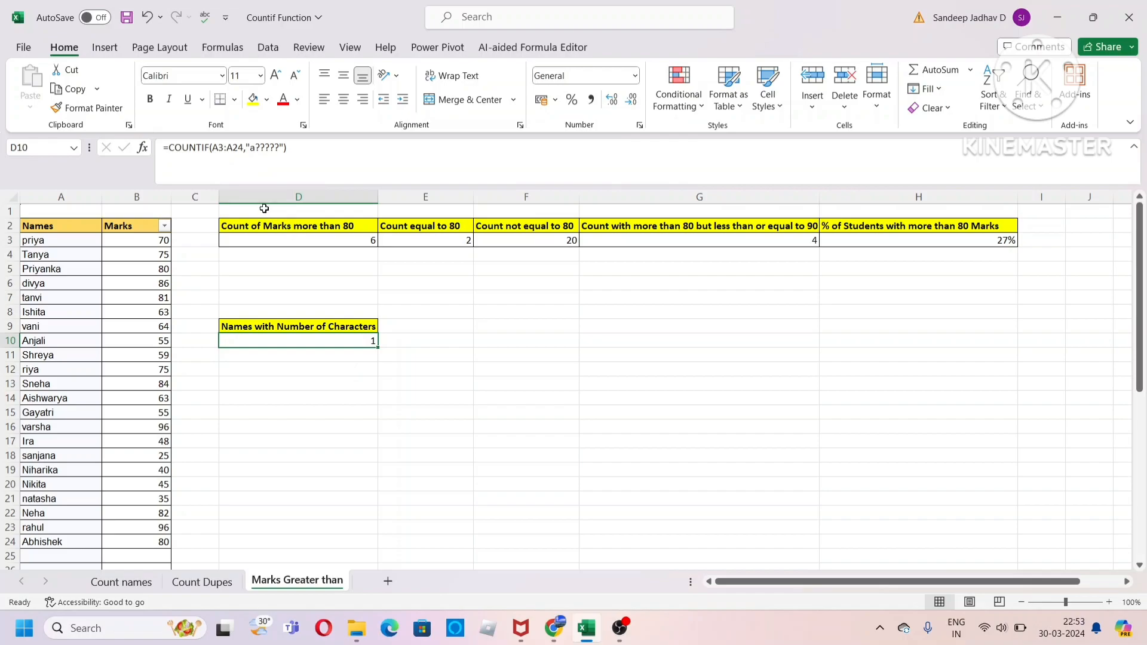
- Change the COUNTIF criterion in D10 to "????e" to count five-character names ending in e, and reselect the cell
{"action": "left_click", "coordinate": [260, 149]}
{"action": "key", "text": "BackSpace"}
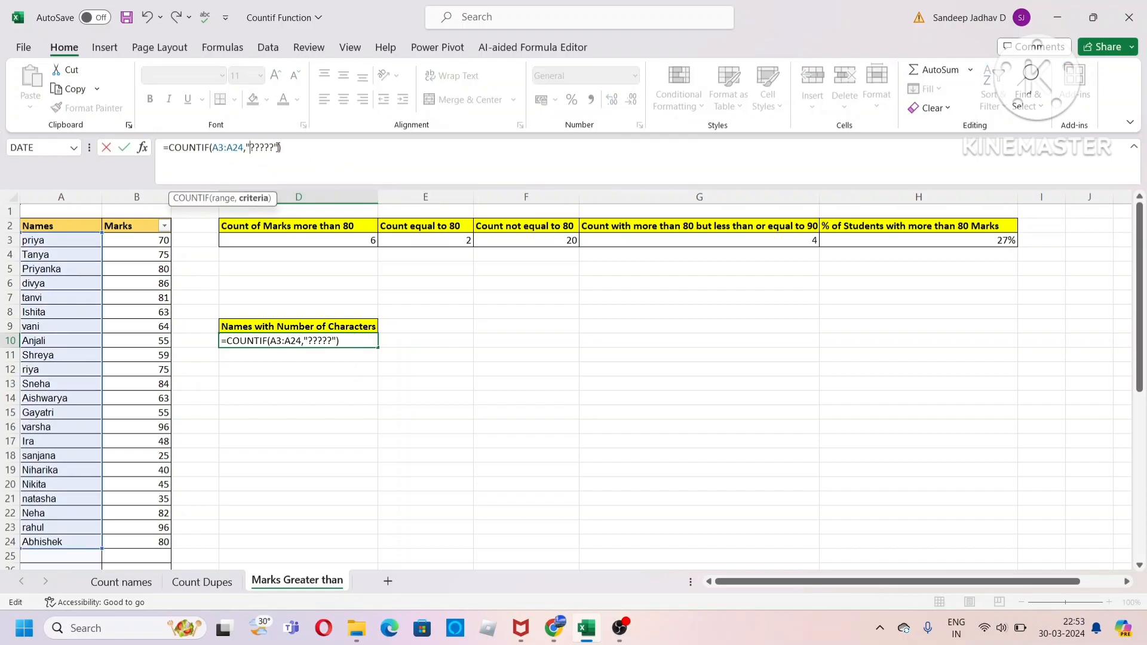
{"action": "key", "text": "BackSpace"}
{"action": "type", "text": "e"}
{"action": "key", "text": "Return"}
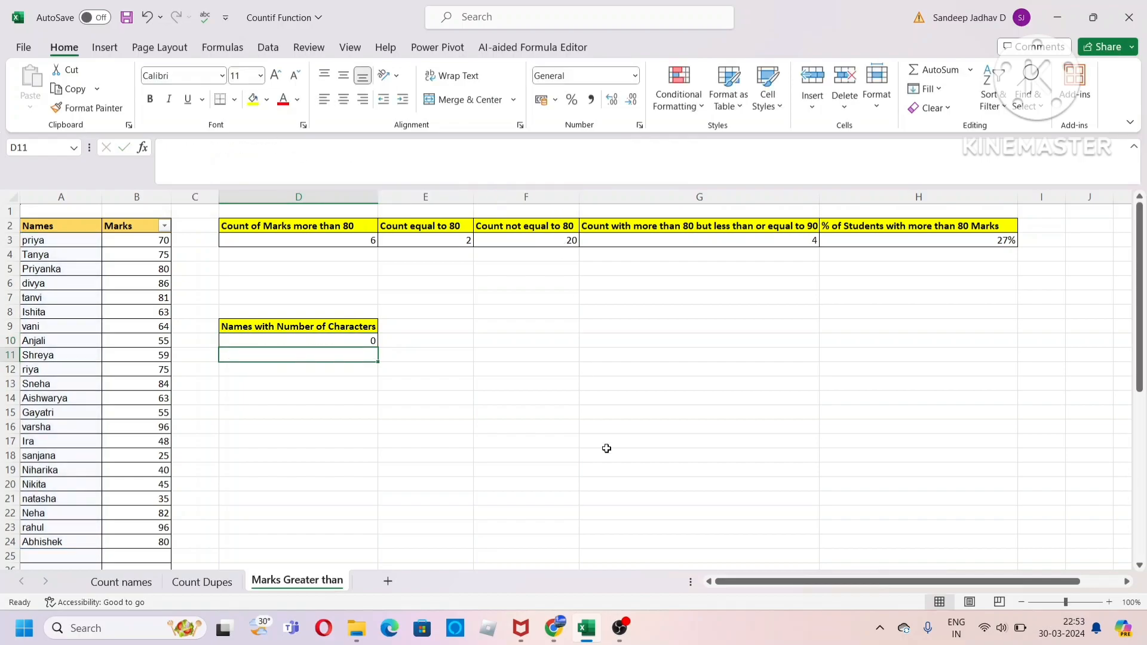
{"action": "left_click", "coordinate": [341, 341]}
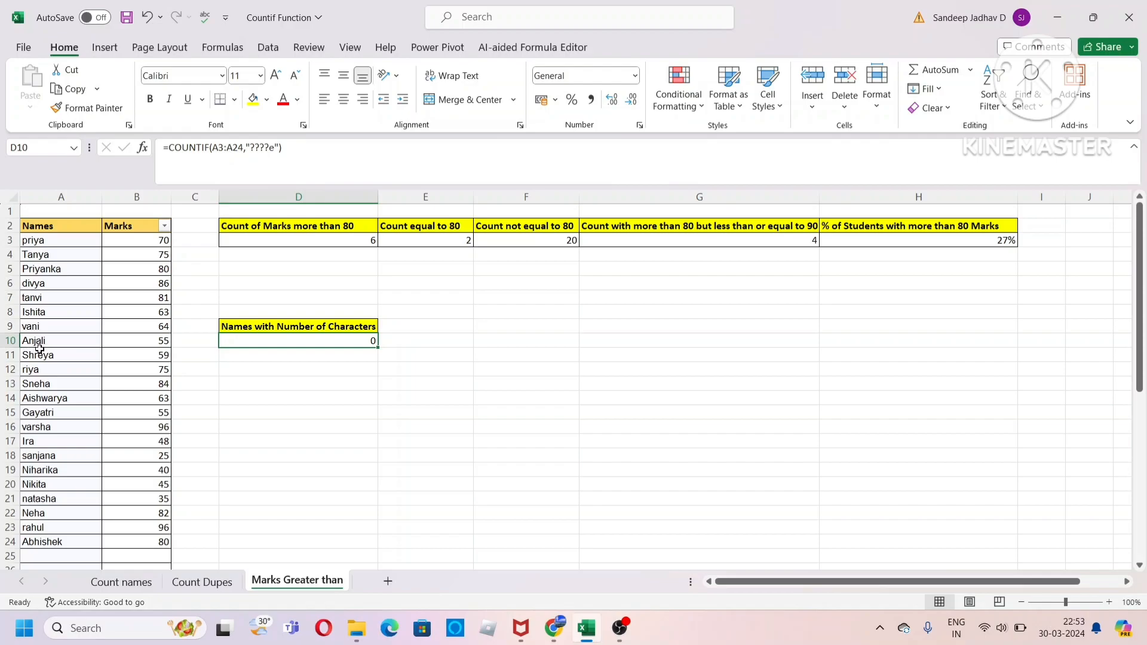
- Change the COUNTIF criterion in D10 to "??????i" to count seven-character names ending in i, and reselect the cell
{"action": "key", "text": "F2"}
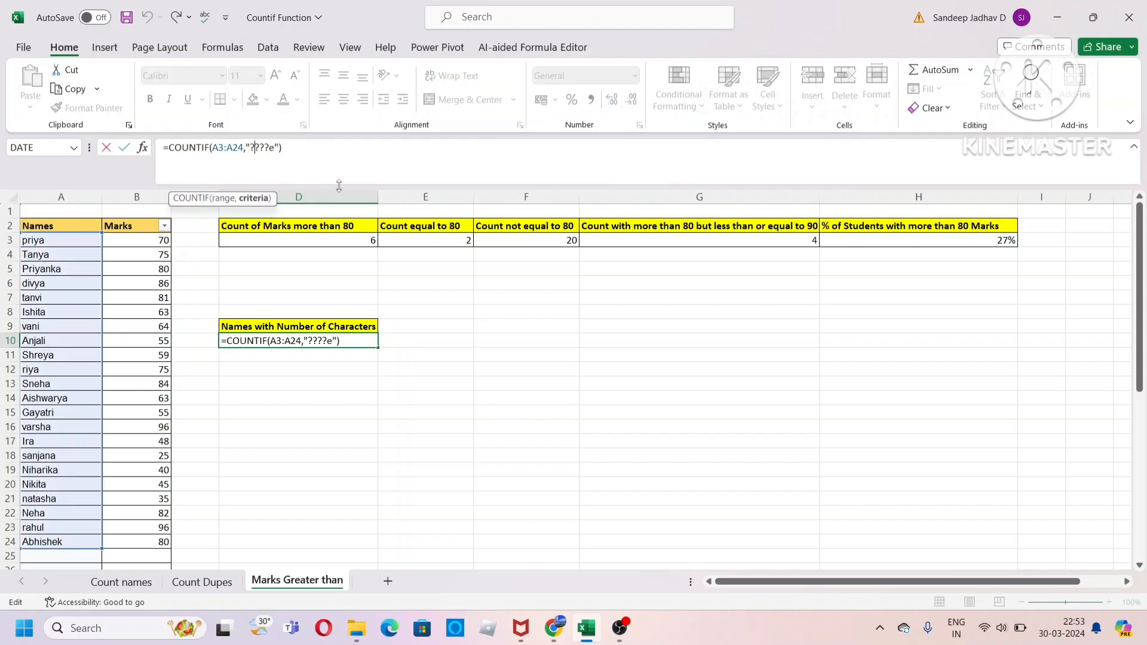
{"action": "type", "text": "??"}
{"action": "left_click", "coordinate": [285, 147]}
{"action": "key", "text": "BackSpace"}
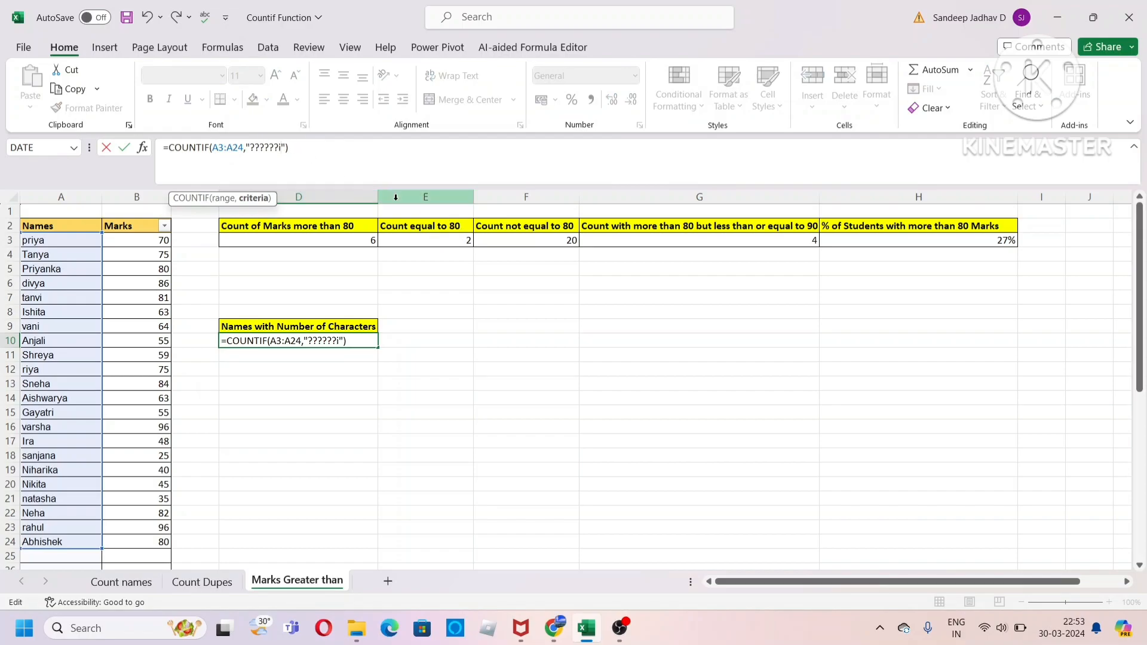
{"action": "key", "text": "Return"}
{"action": "left_click", "coordinate": [332, 340]}
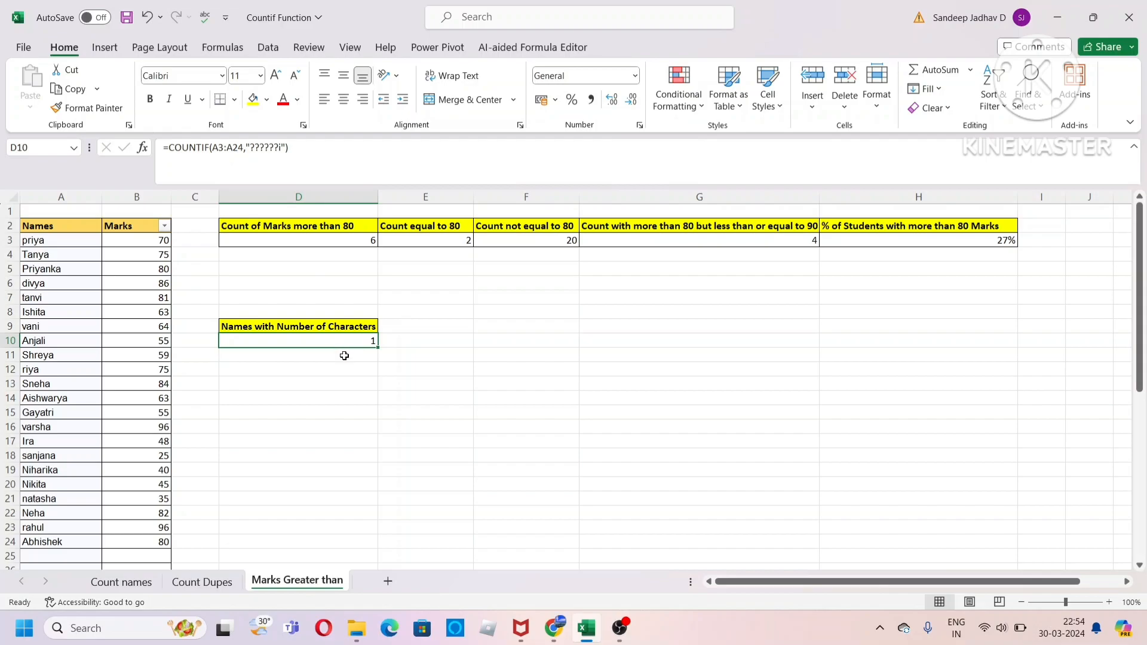
- Review the Count names and Count Dupes sheets, and the headings in D2, E2 and G2 of Marks Greater than
{"action": "left_click", "coordinate": [123, 582]}
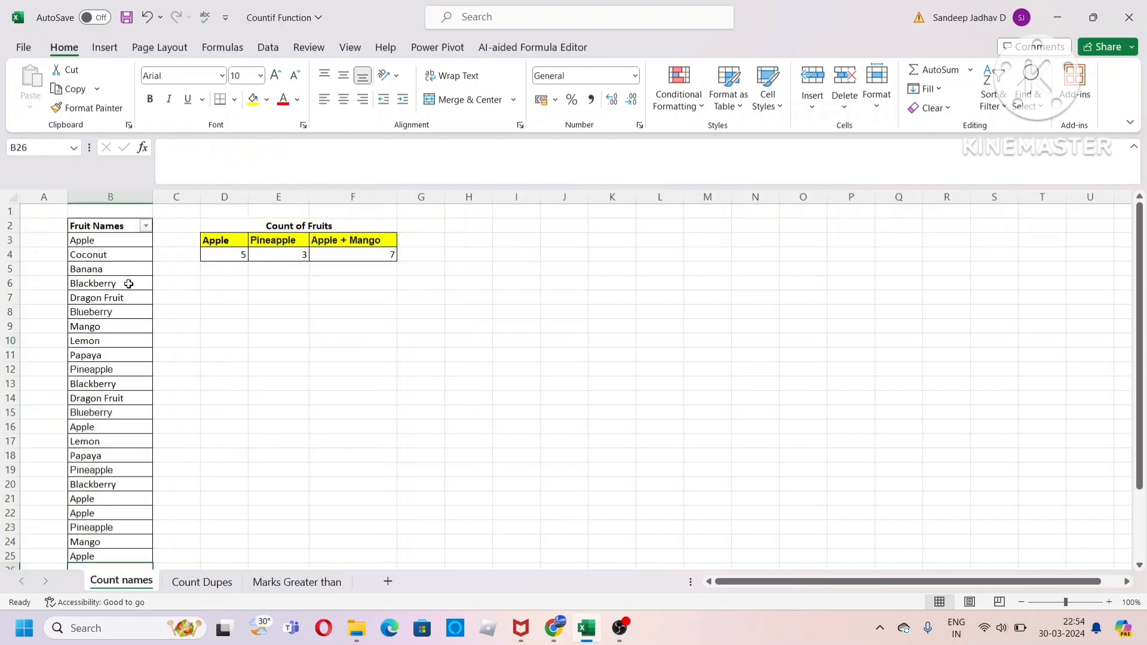
{"action": "left_click", "coordinate": [204, 583]}
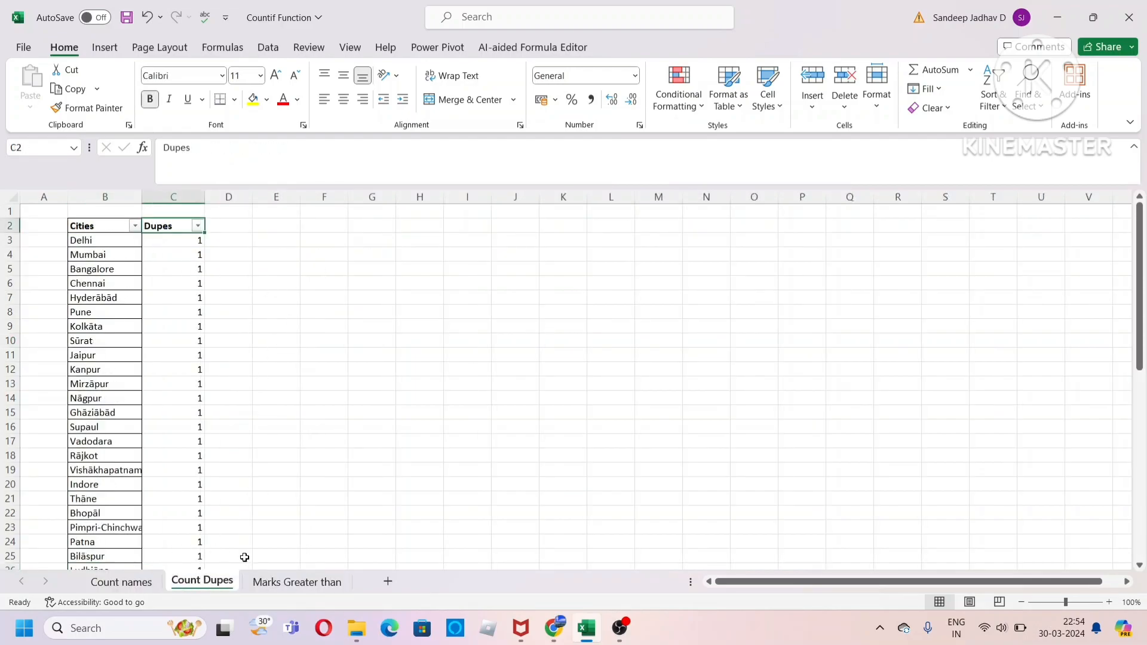
{"action": "left_click", "coordinate": [279, 589]}
{"action": "left_click", "coordinate": [349, 229]}
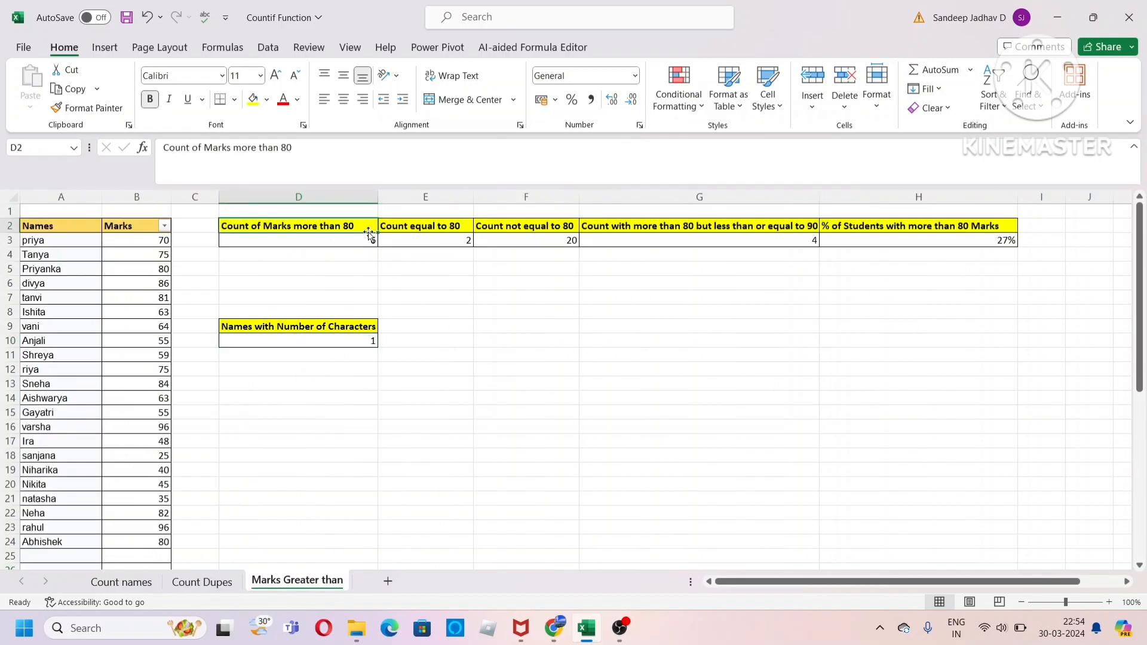
{"action": "left_click", "coordinate": [441, 230]}
{"action": "left_click", "coordinate": [616, 229]}
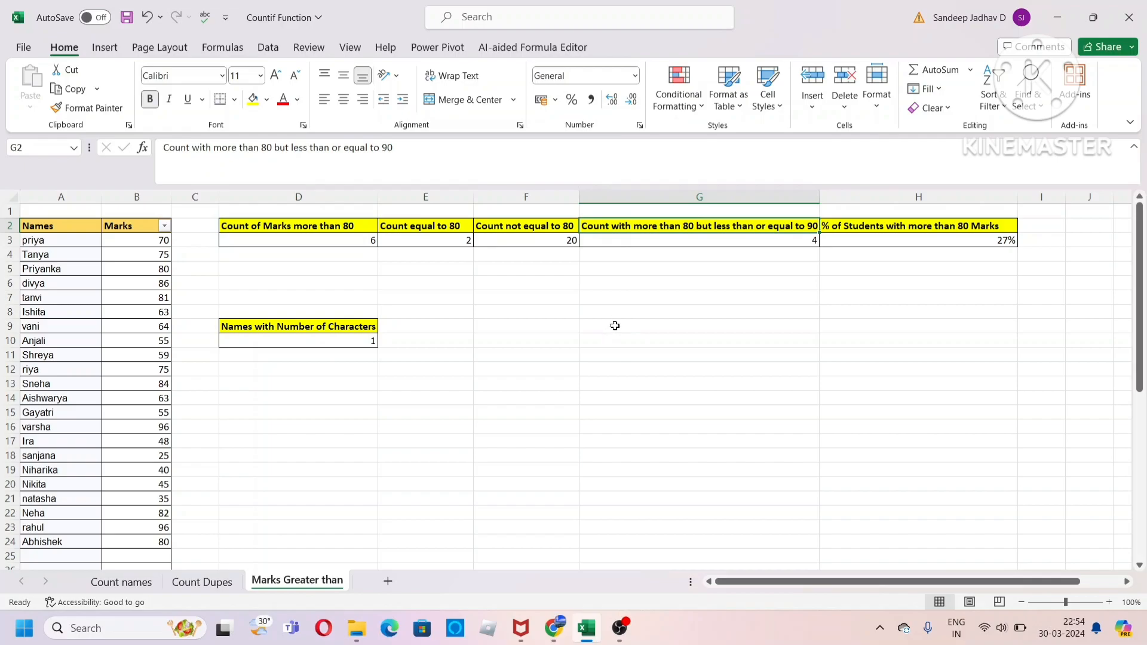